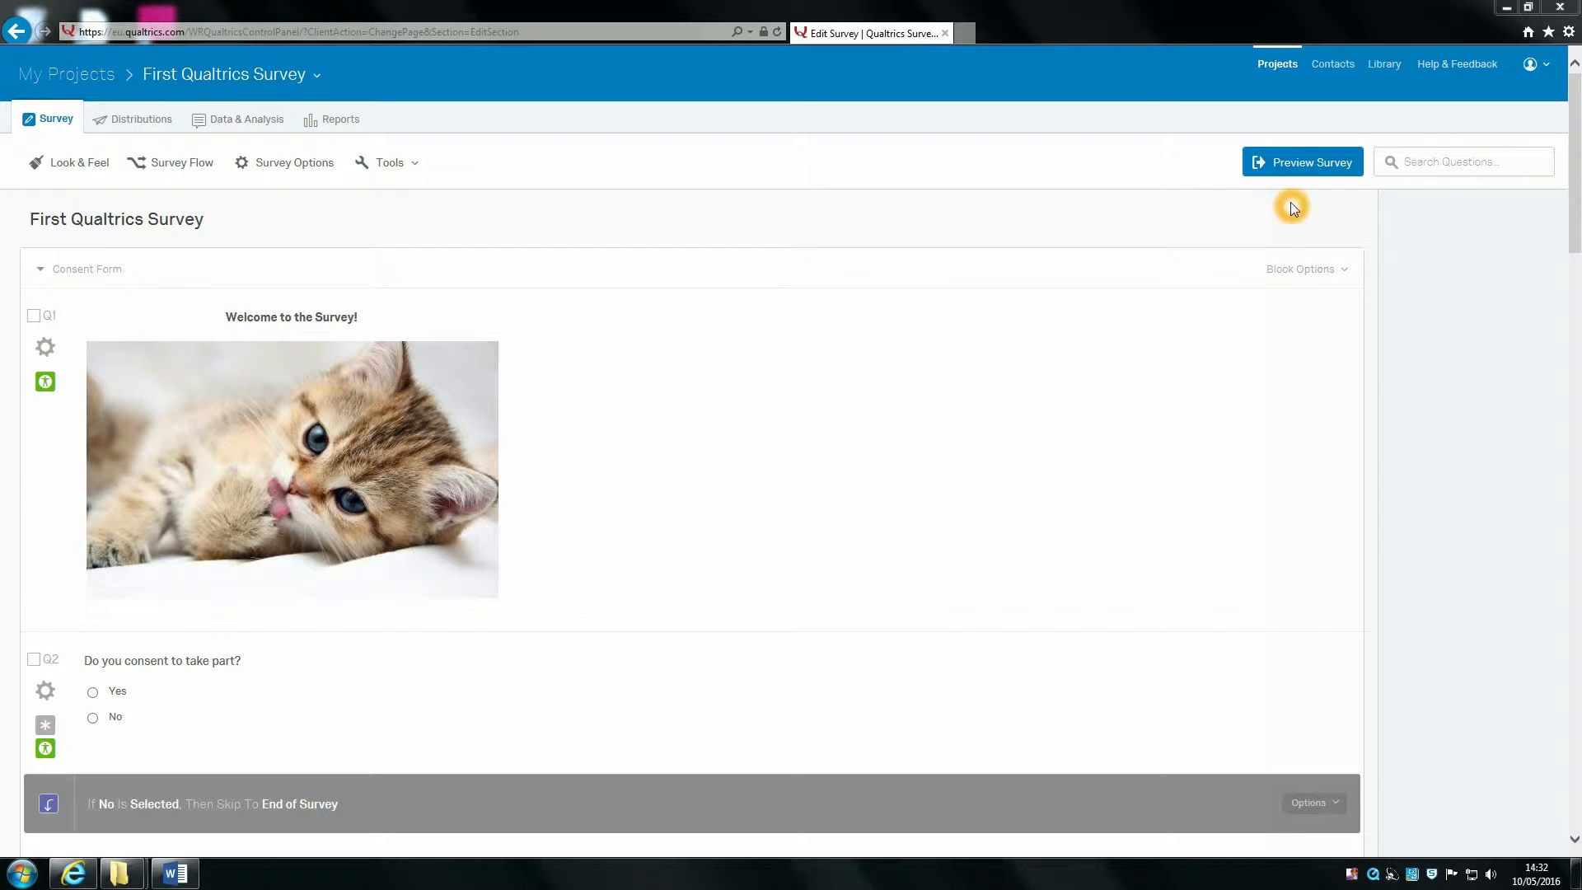
Step: Launch Preview Survey from the editor toolbar for the First Qualtrics Survey
click(1297, 165)
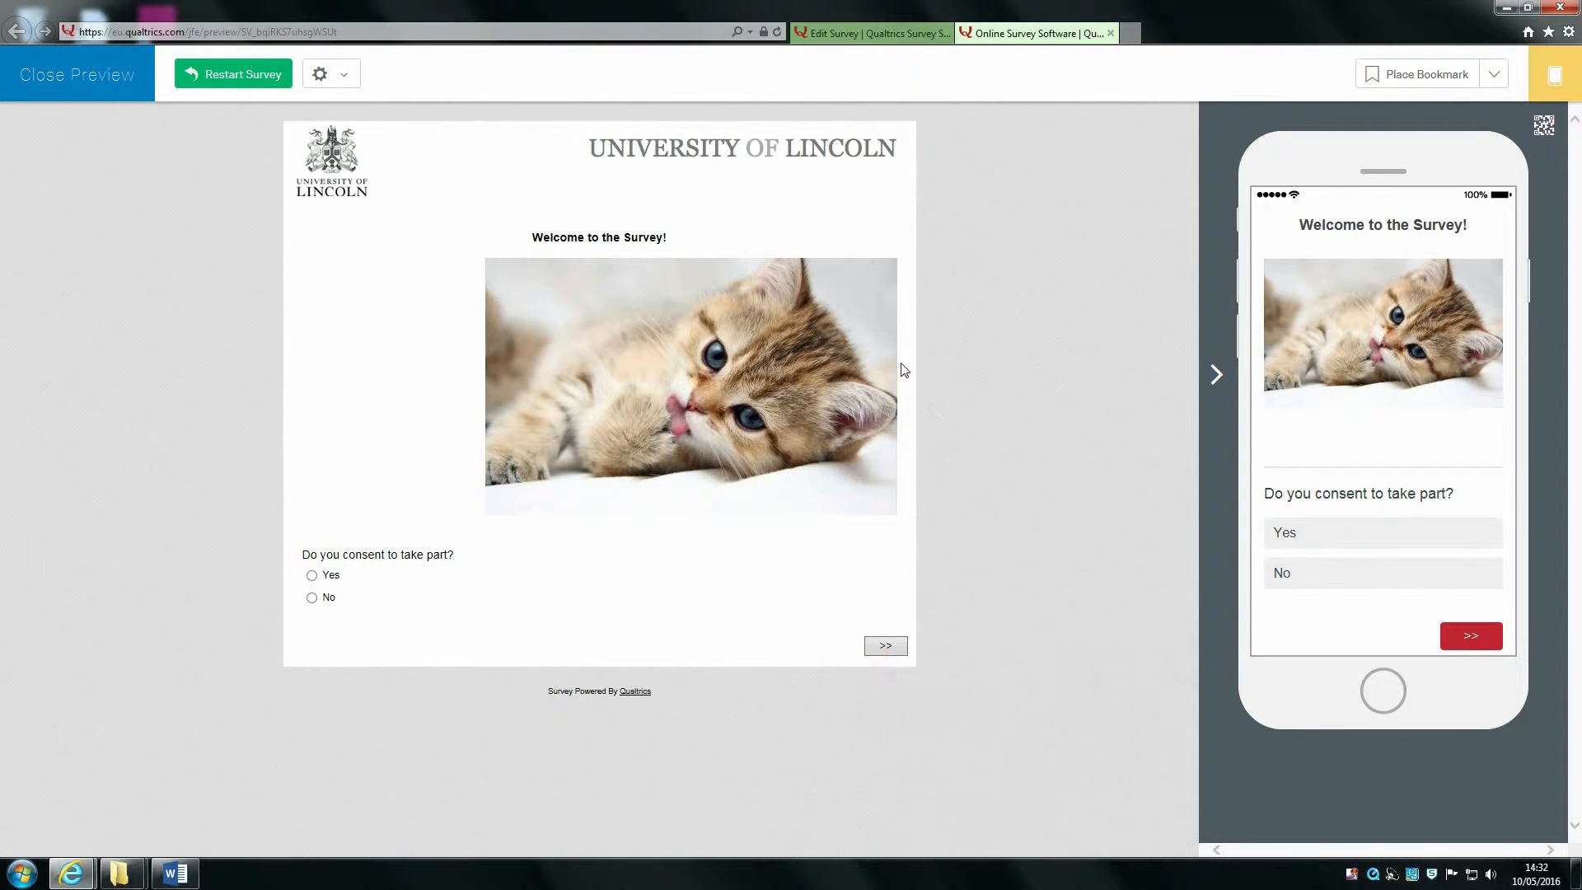
Step: Answer the required consent question with Yes and advance to the personal details page
click(897, 646)
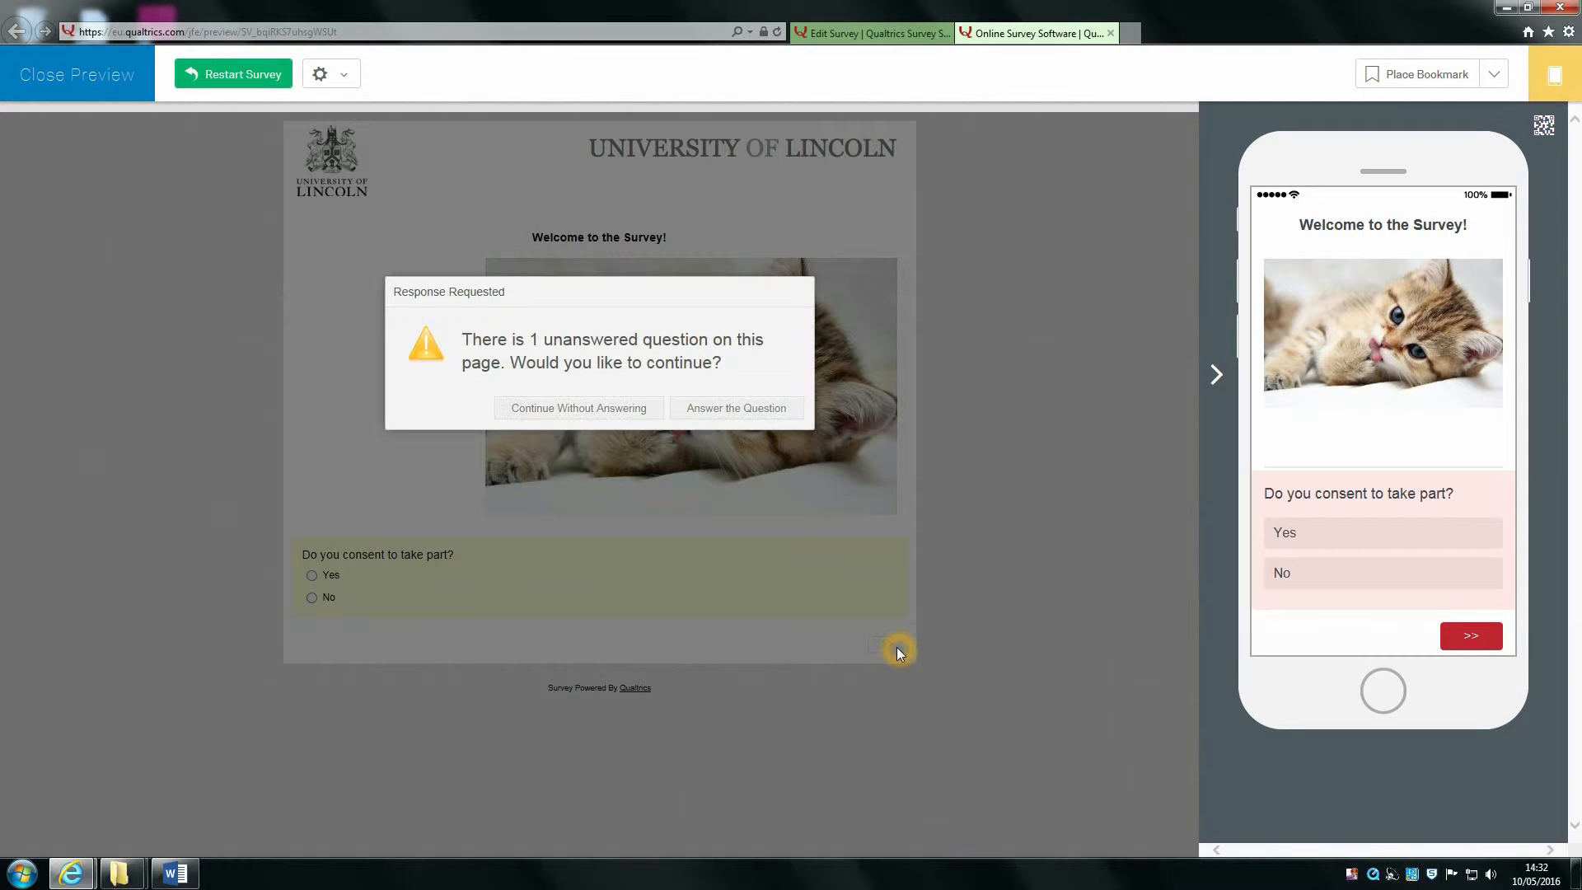
click(720, 340)
click(527, 428)
click(698, 408)
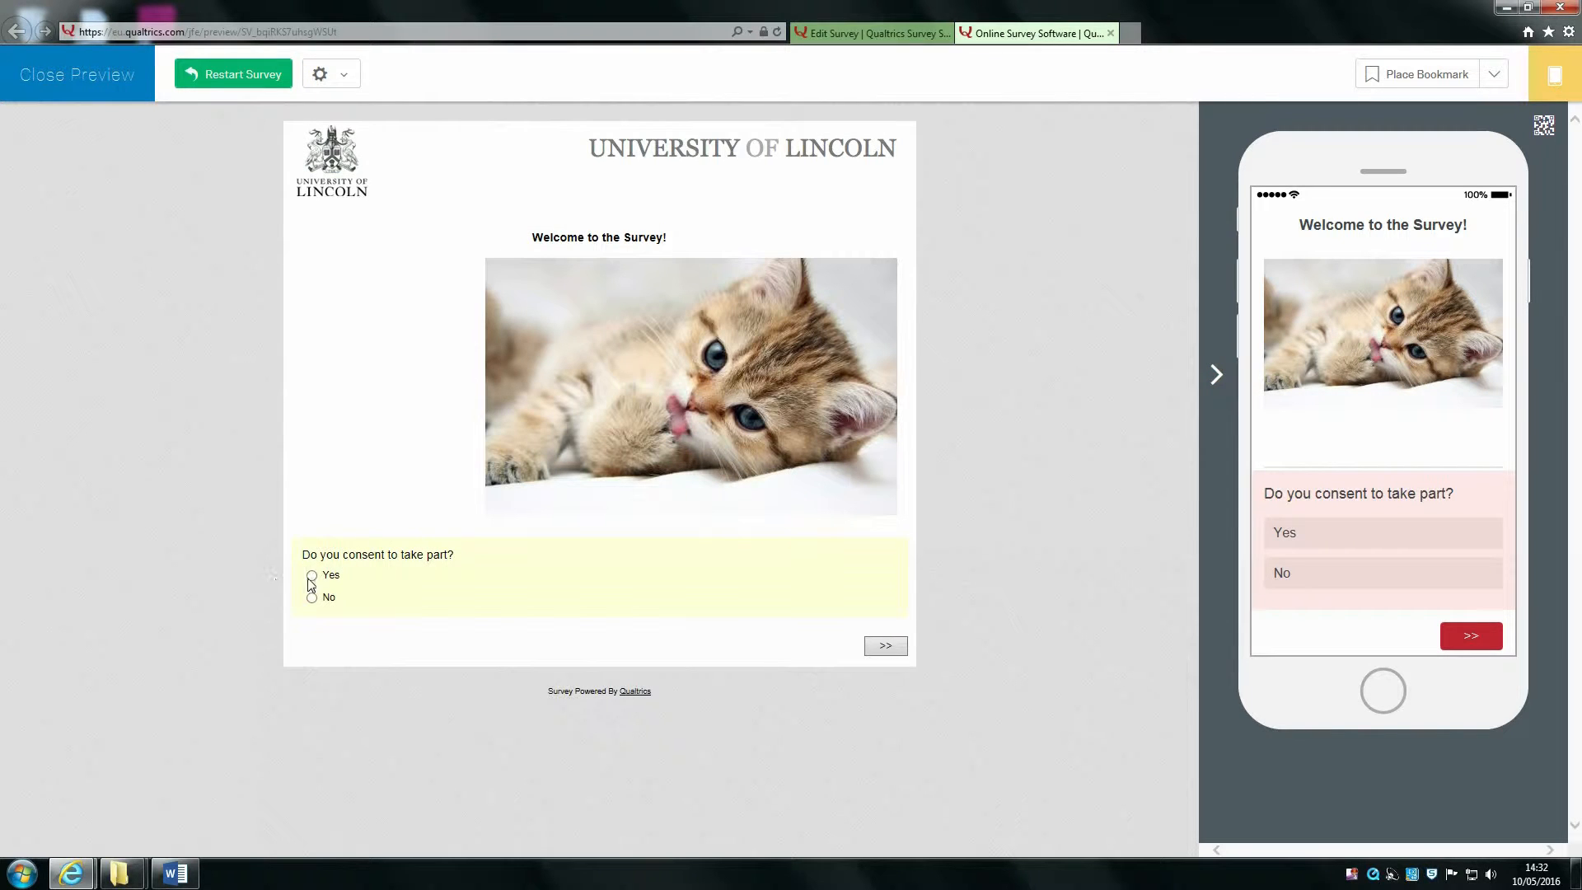
click(310, 578)
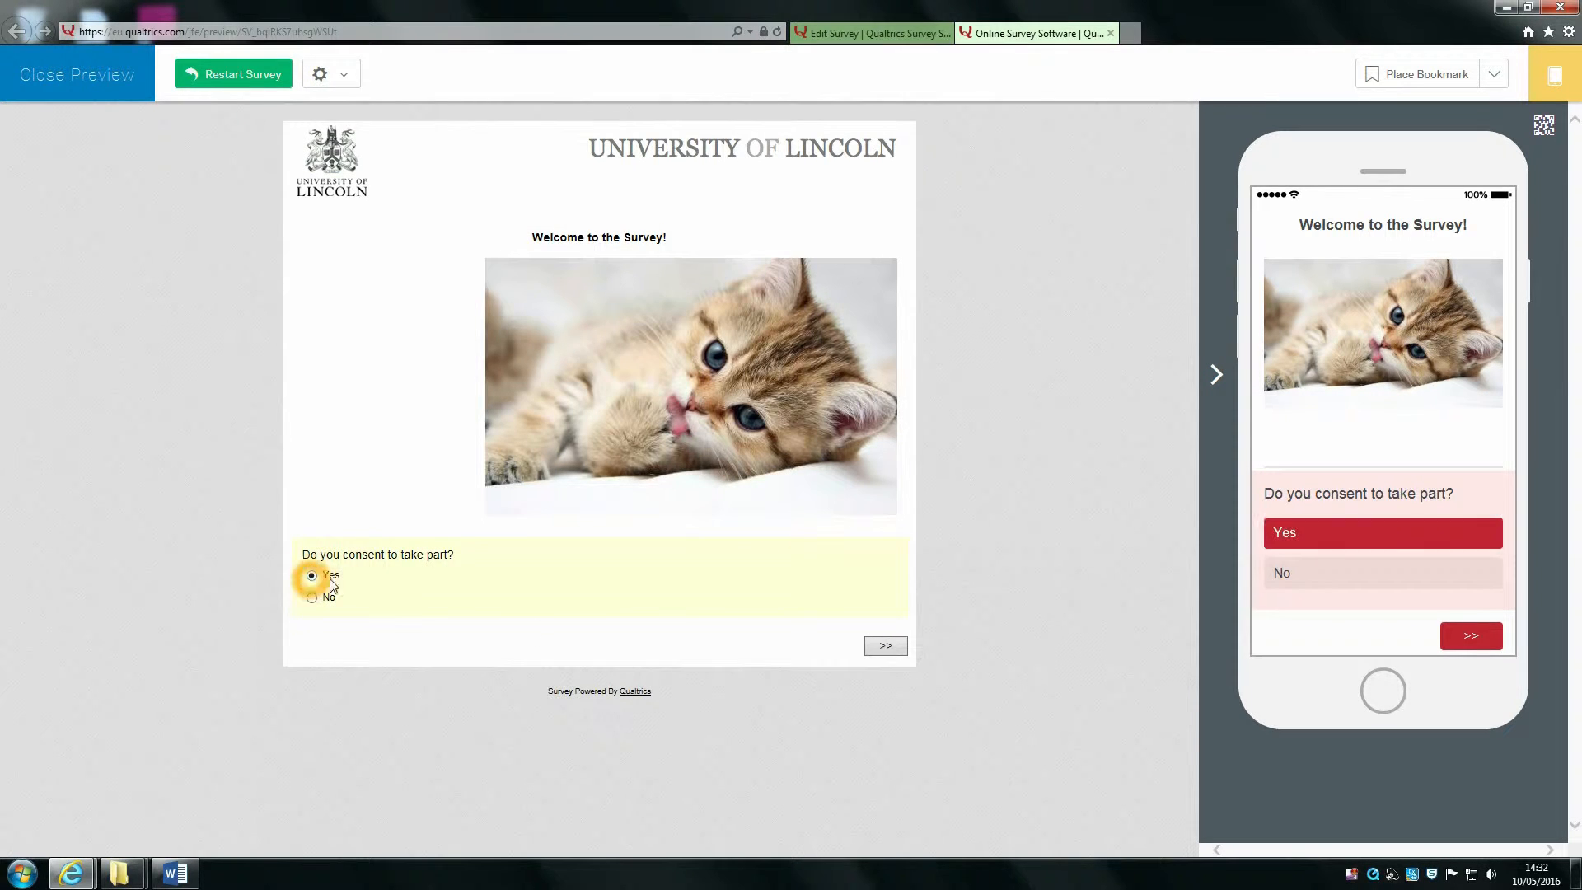
click(887, 644)
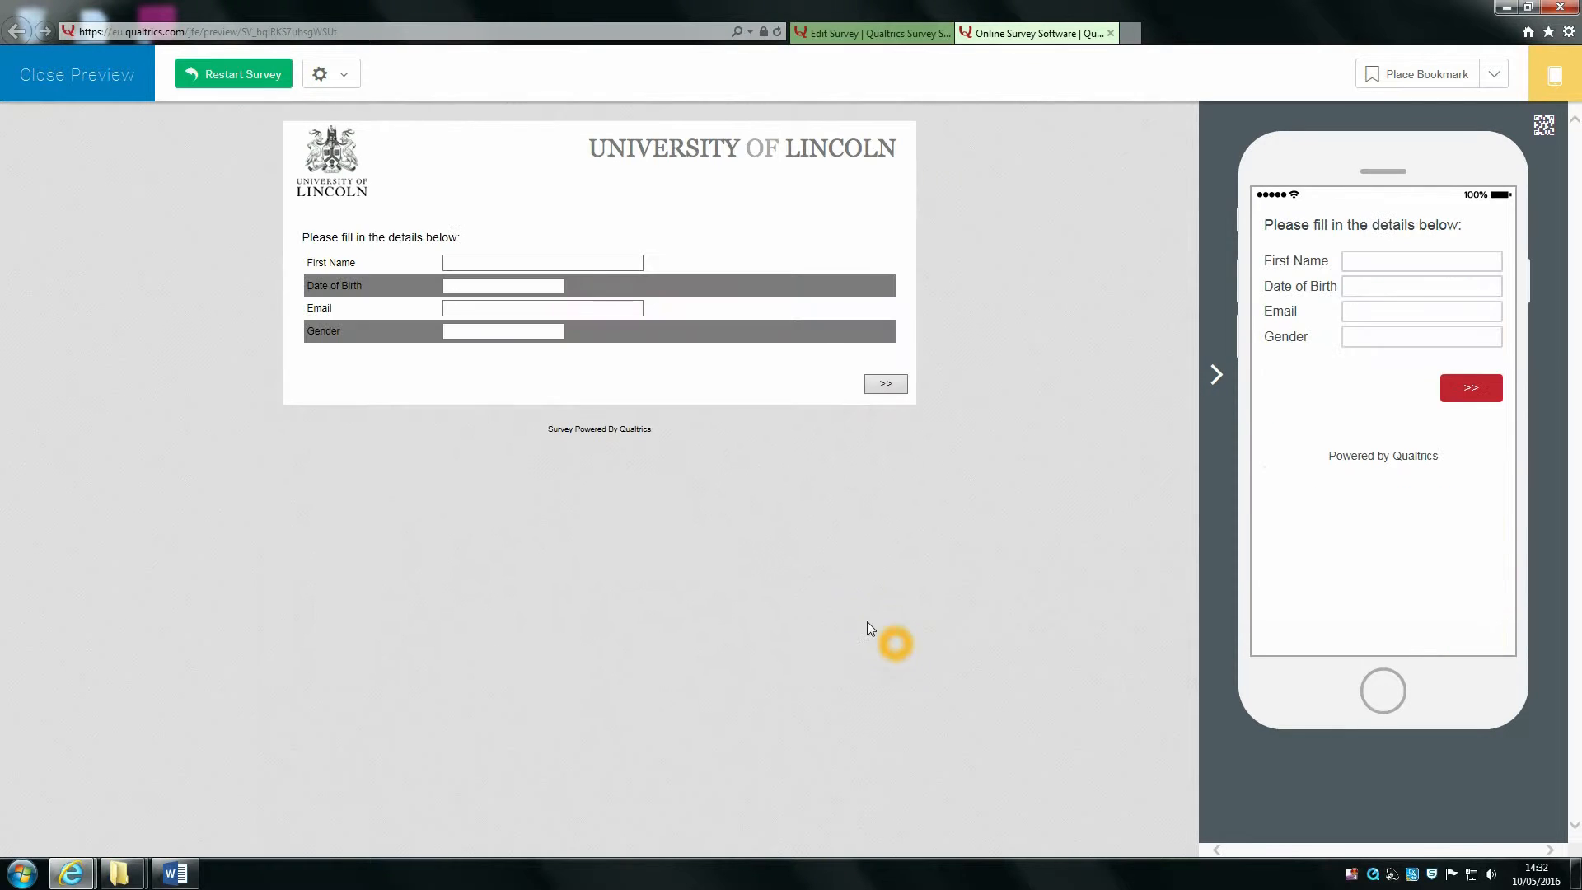
Step: Fill in first name, date of birth, email and gender Female, then submit the details page
click(541, 262)
text(Heather)
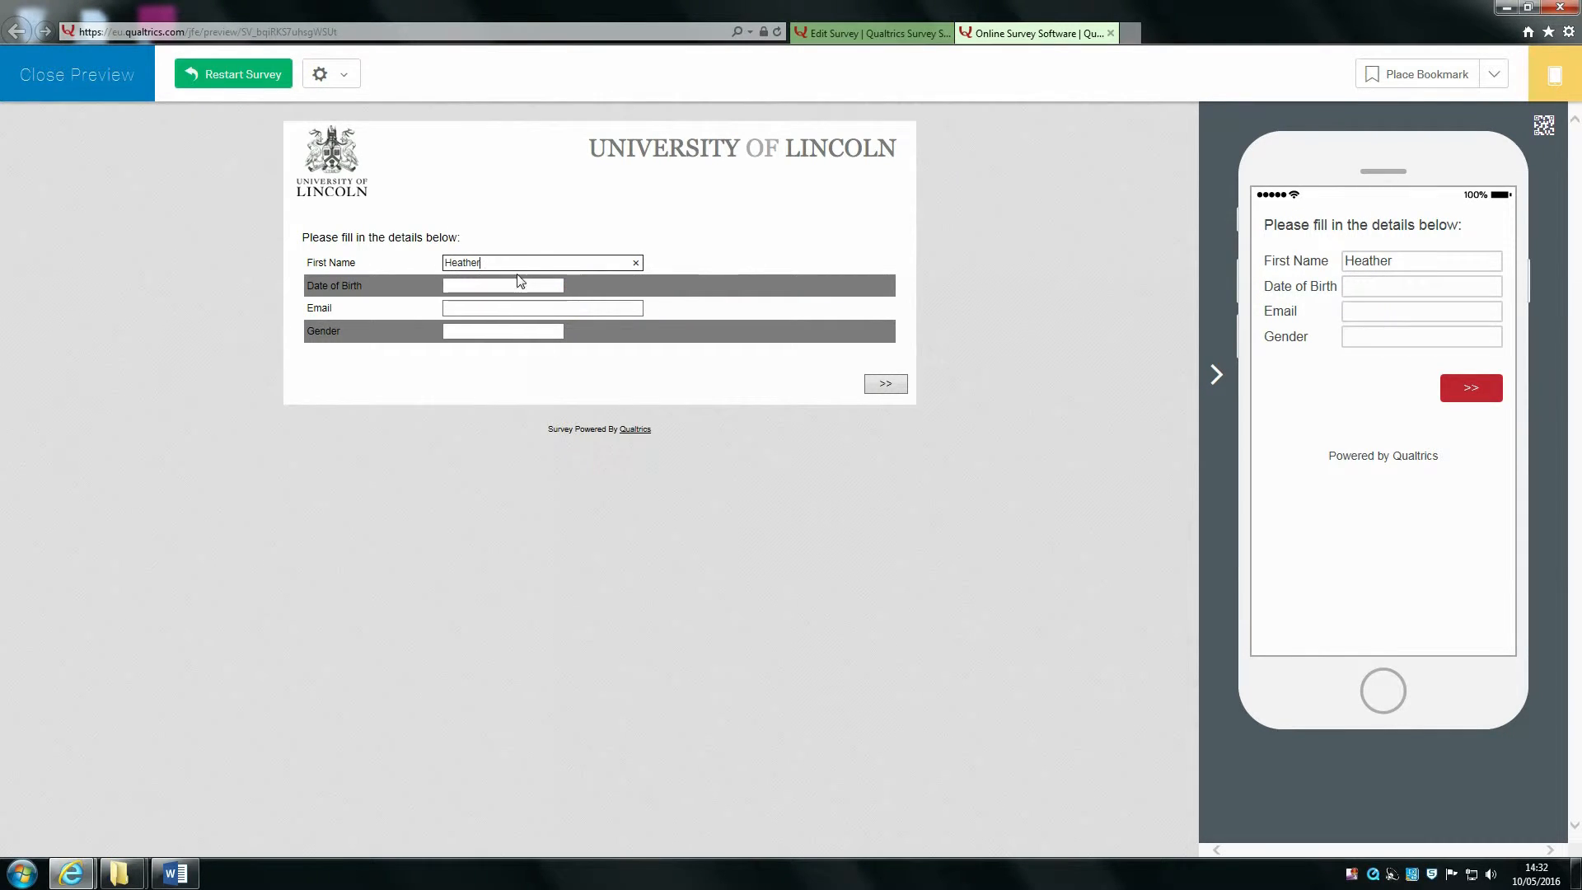
click(507, 284)
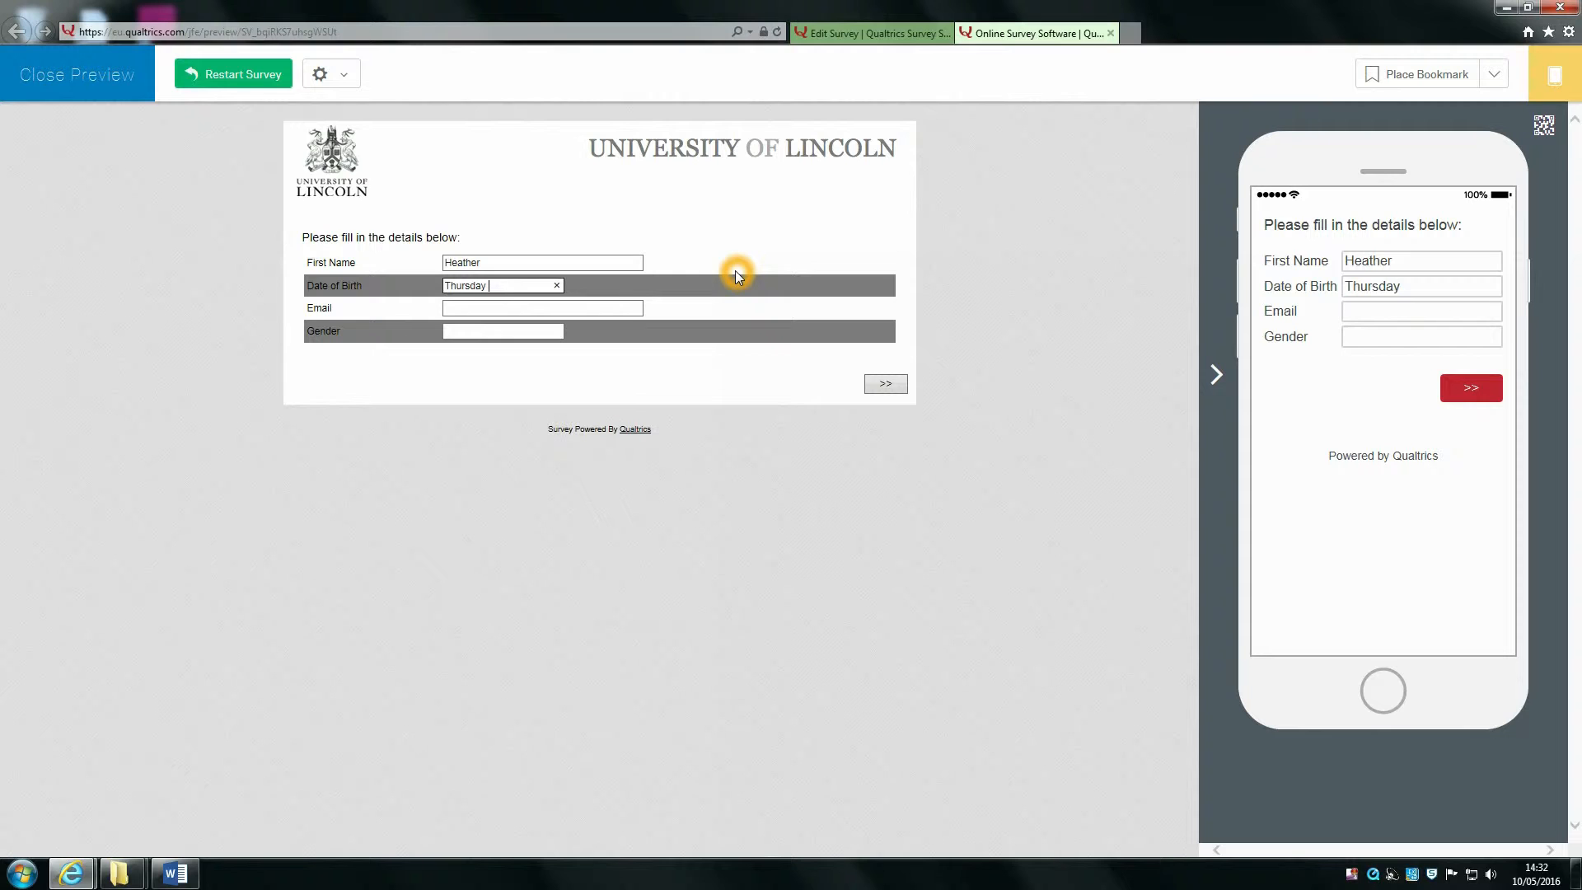
click(581, 307)
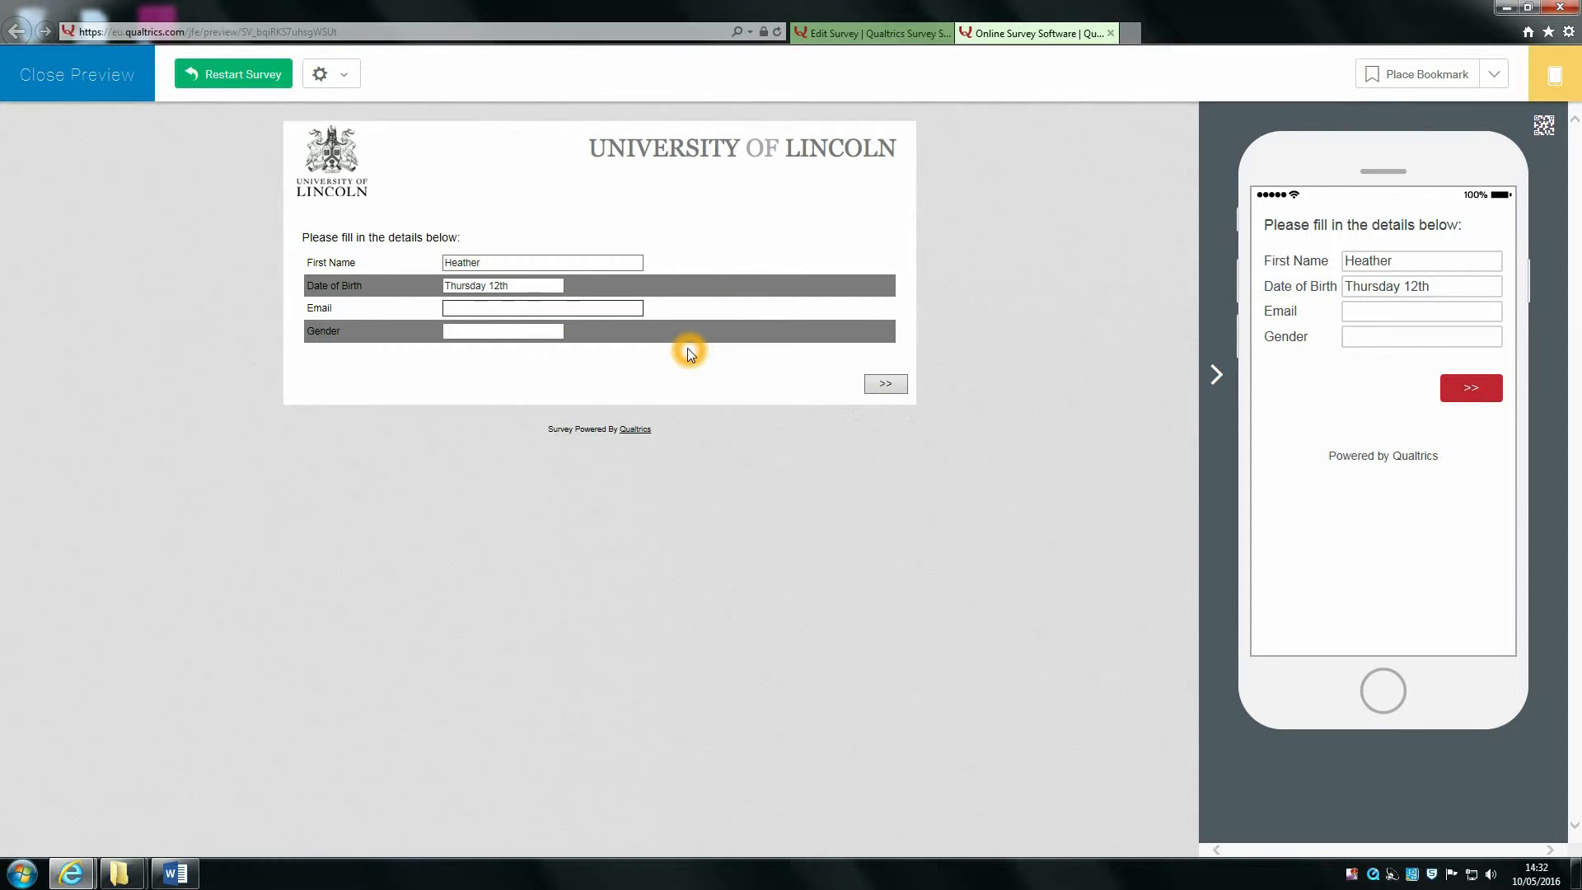
click(507, 329)
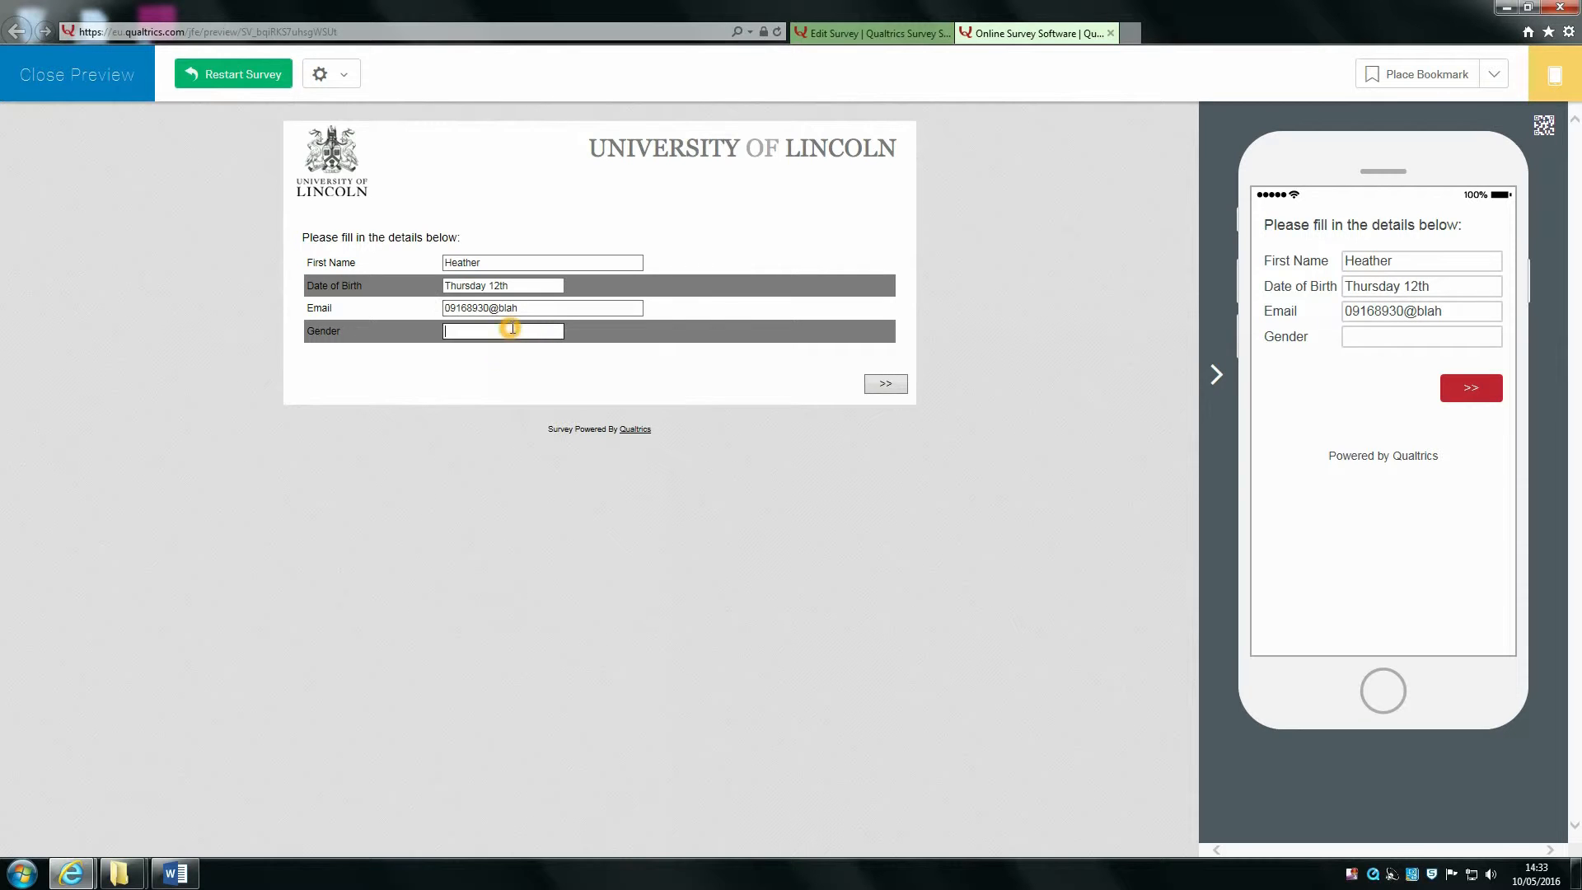
text(Female)
click(885, 386)
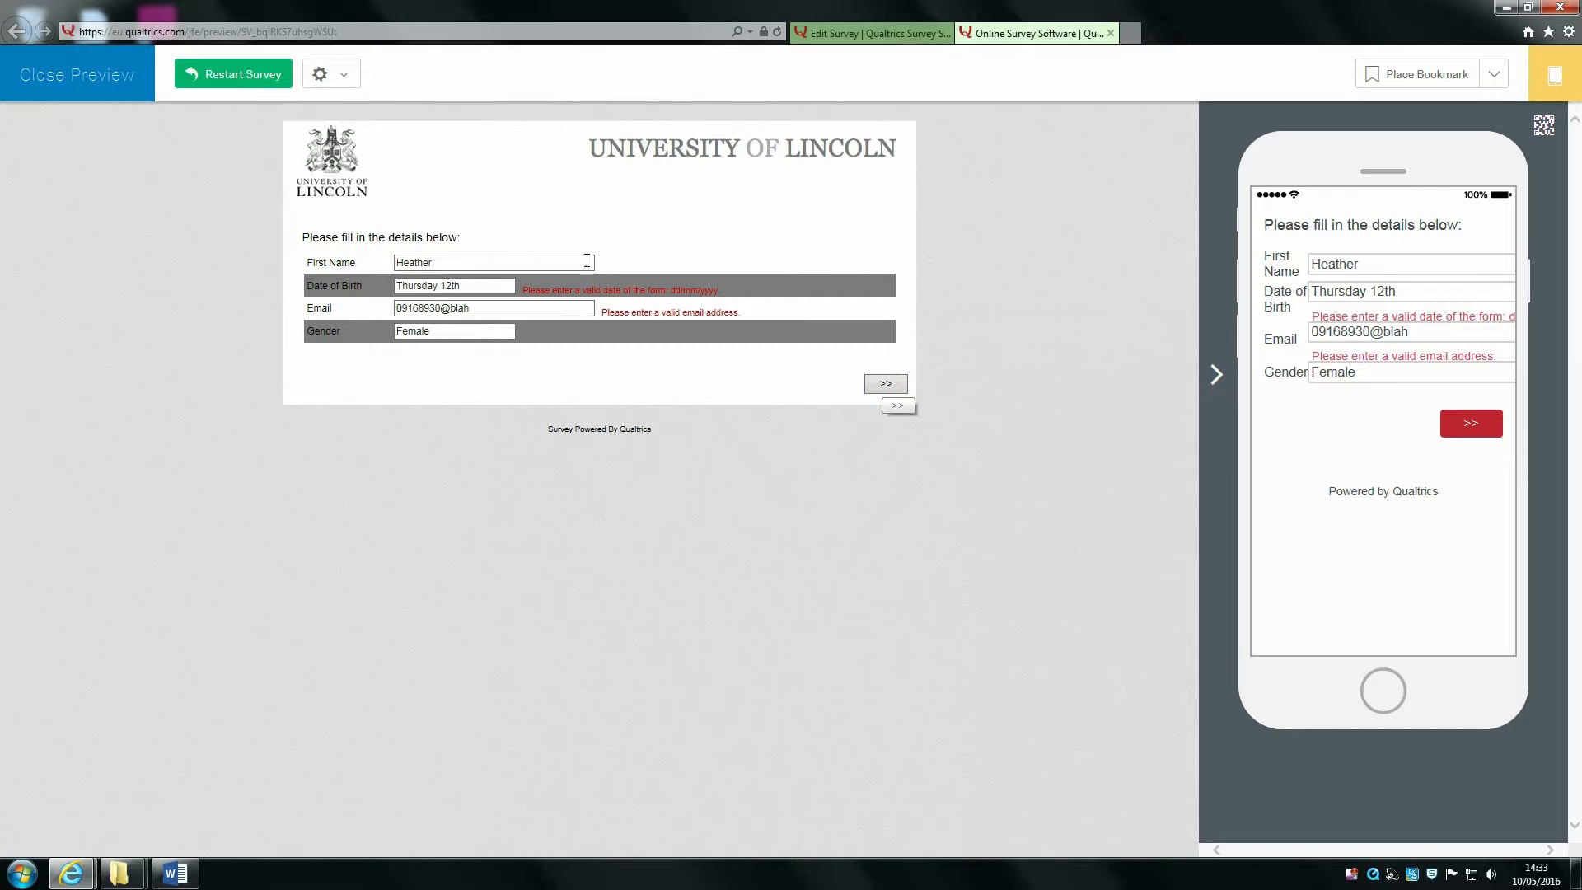
Step: Re-enter the birth date as dd/mm/yyyy, end the email with students.lincoln.ac.uk, and continue
drag(722, 275, 574, 285)
click(608, 286)
drag(758, 311, 607, 311)
click(610, 312)
click(496, 283)
drag(496, 283, 249, 272)
key(BackSpace)
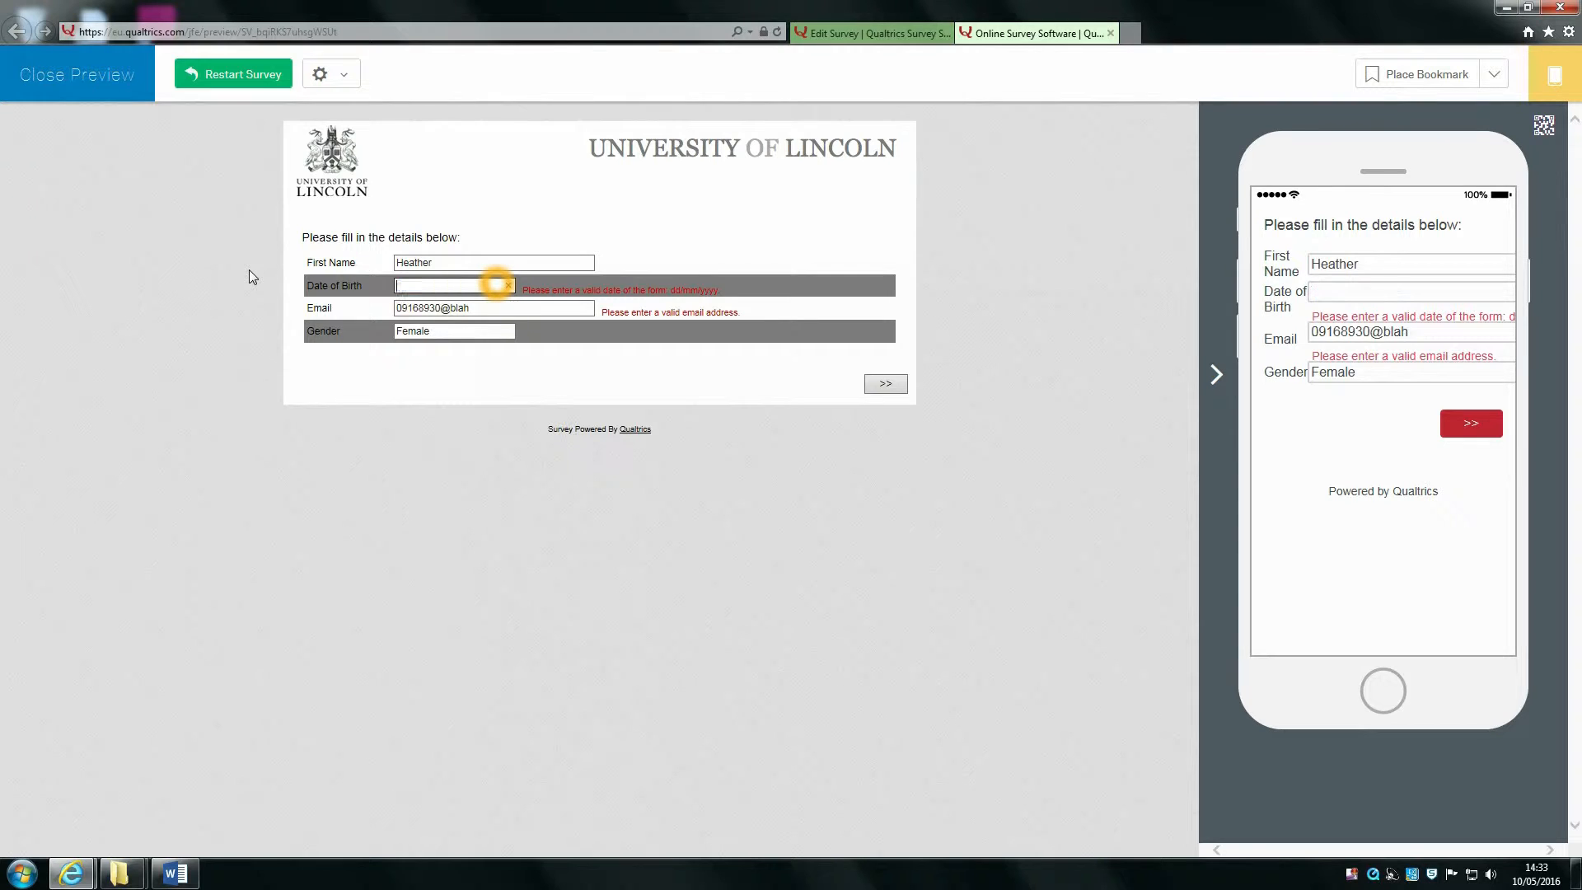
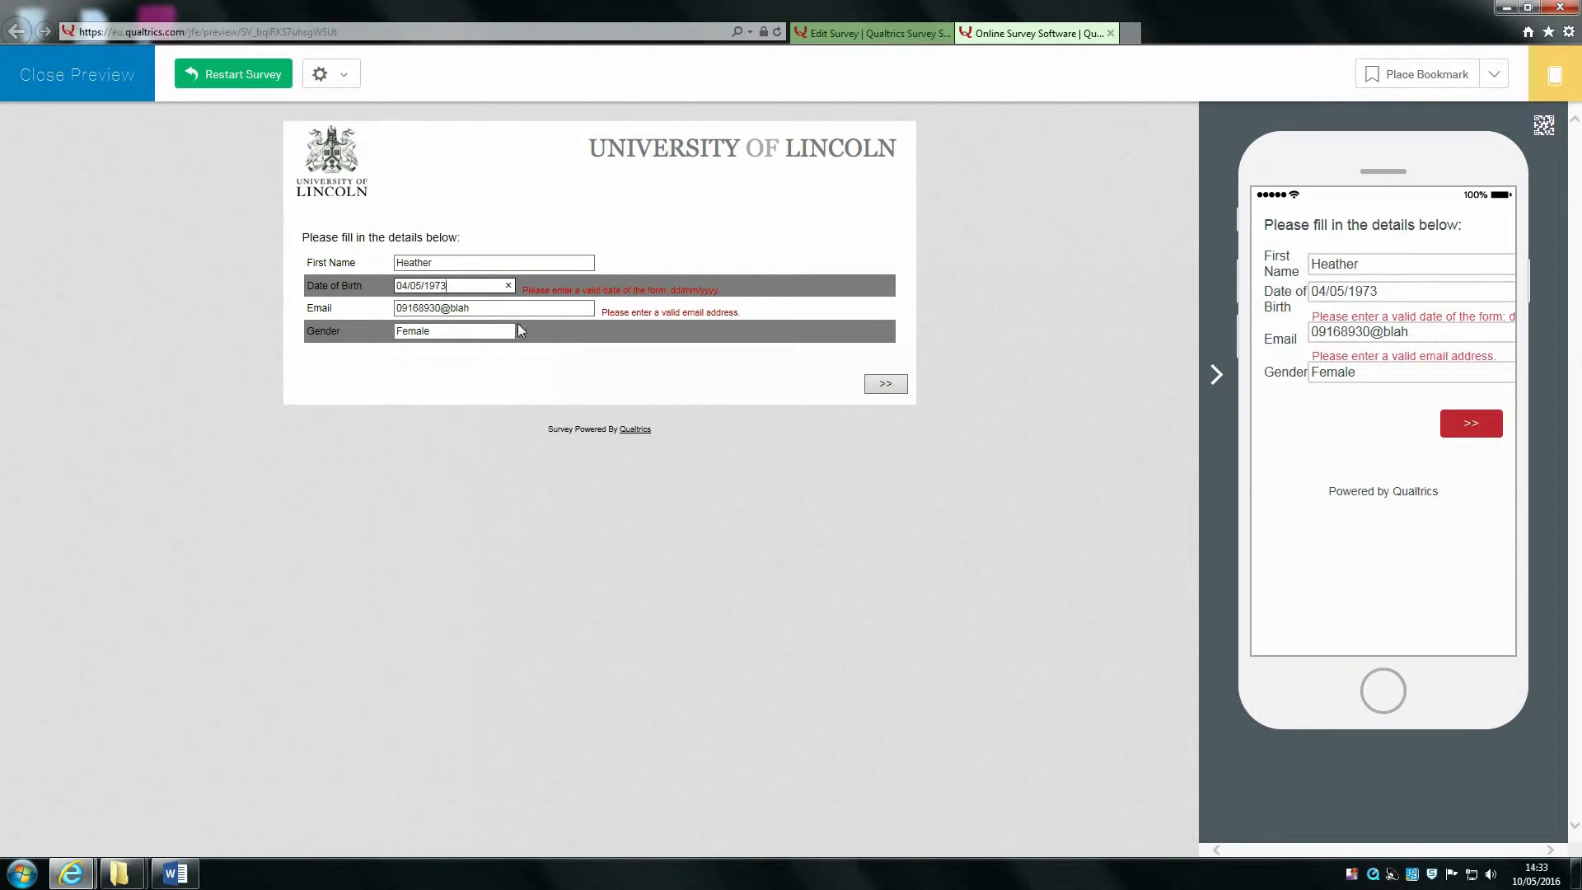
click(499, 308)
key(BackSpace)
key(BackSpace)
key(BackSpace)
text(students.)
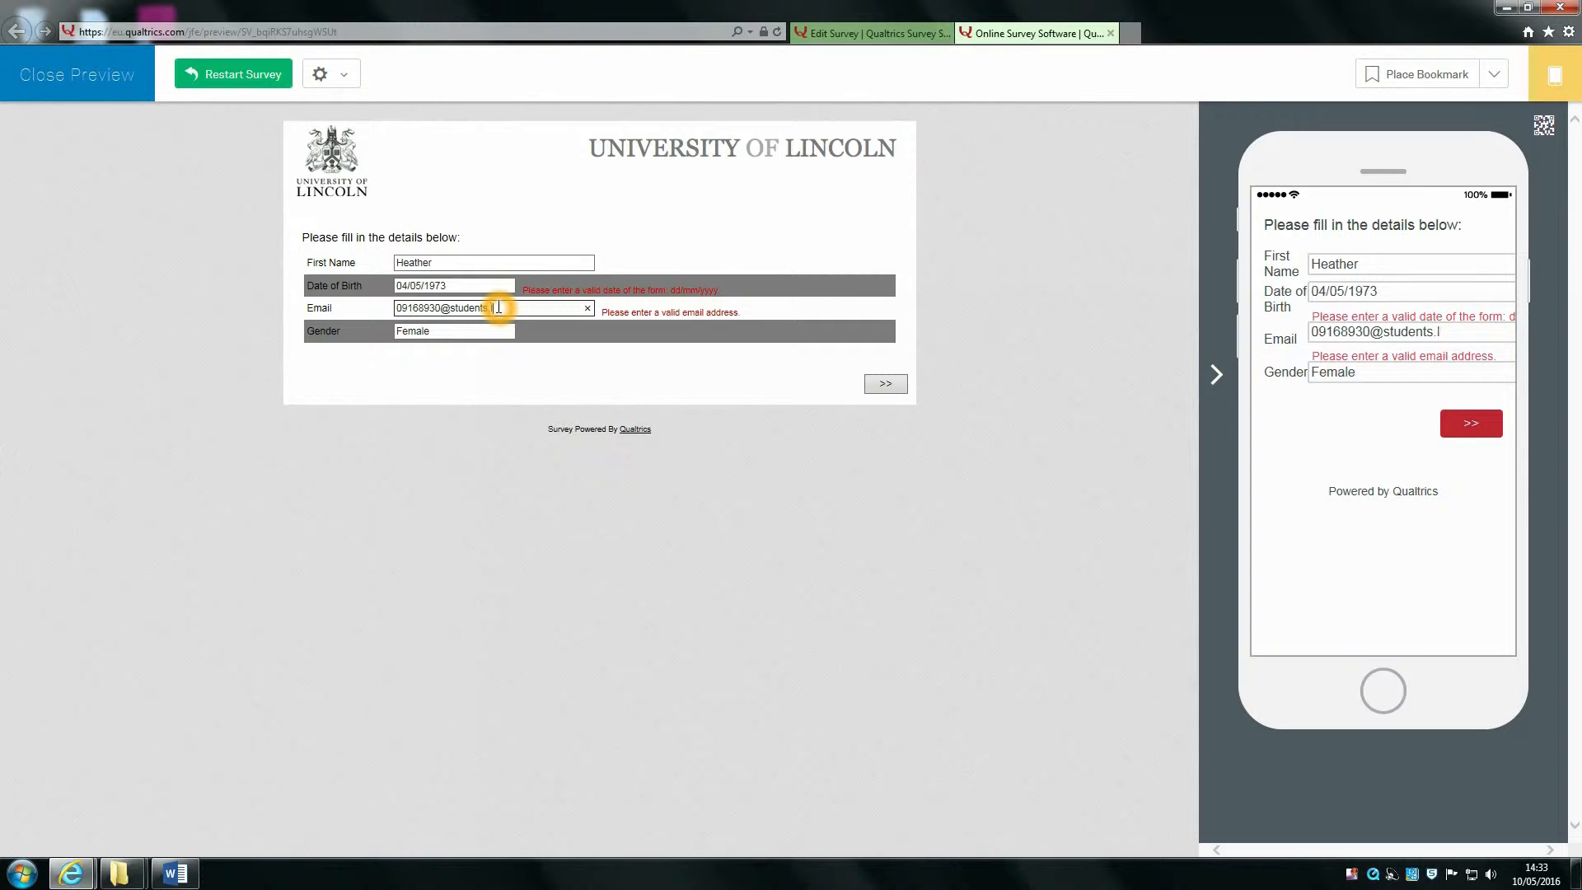
text(lincoln.ac.uk)
click(865, 383)
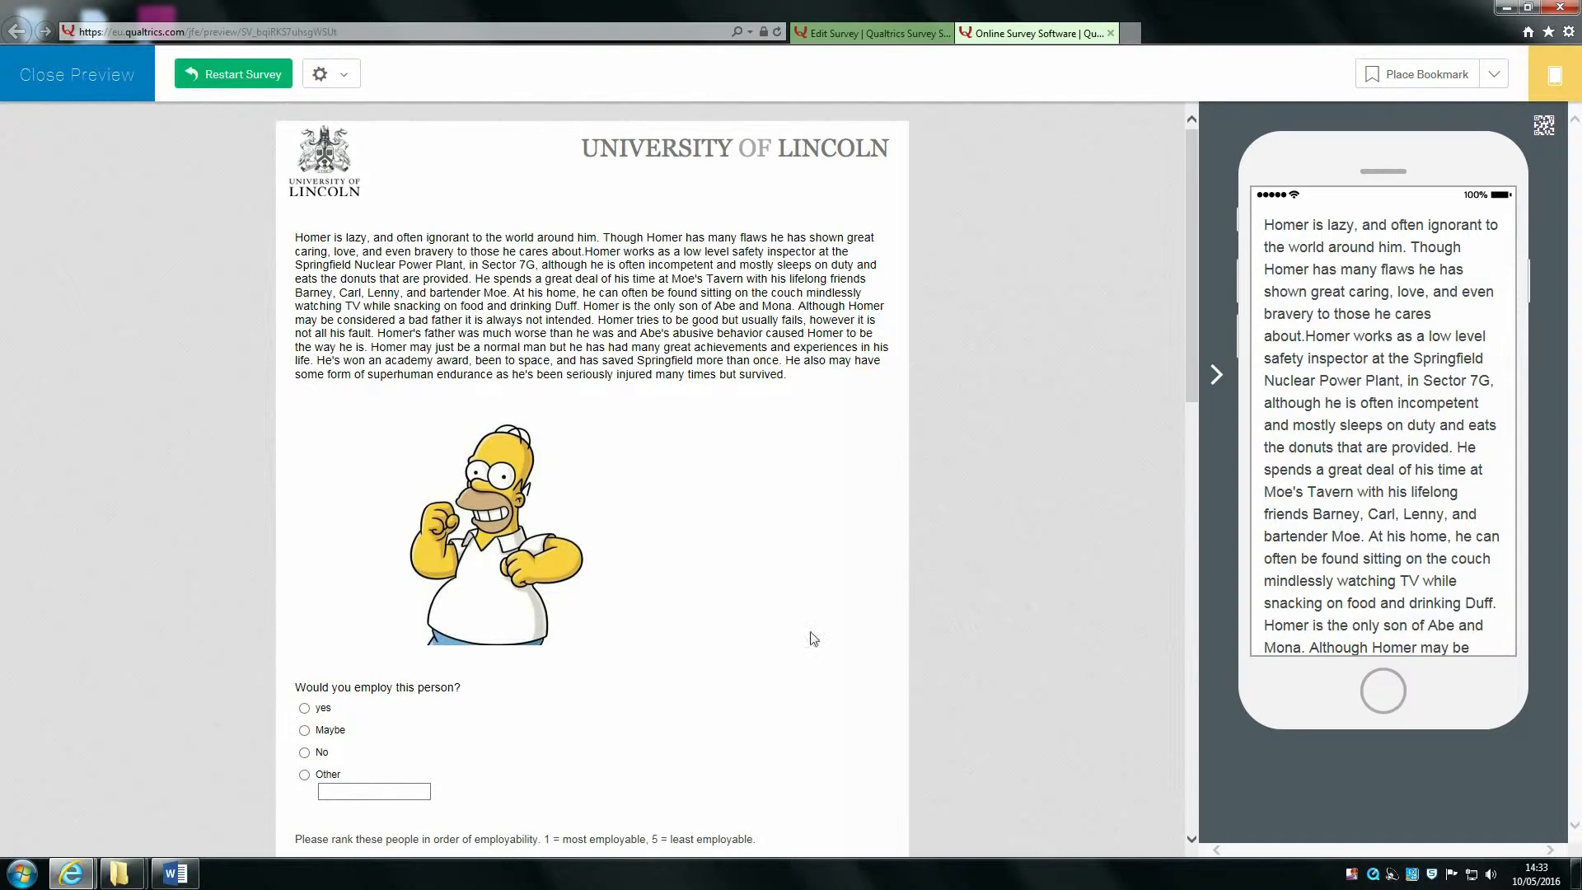
scroll(715, 199, down, 4)
scroll(715, 199, up, 4)
scroll(688, 251, down, 4)
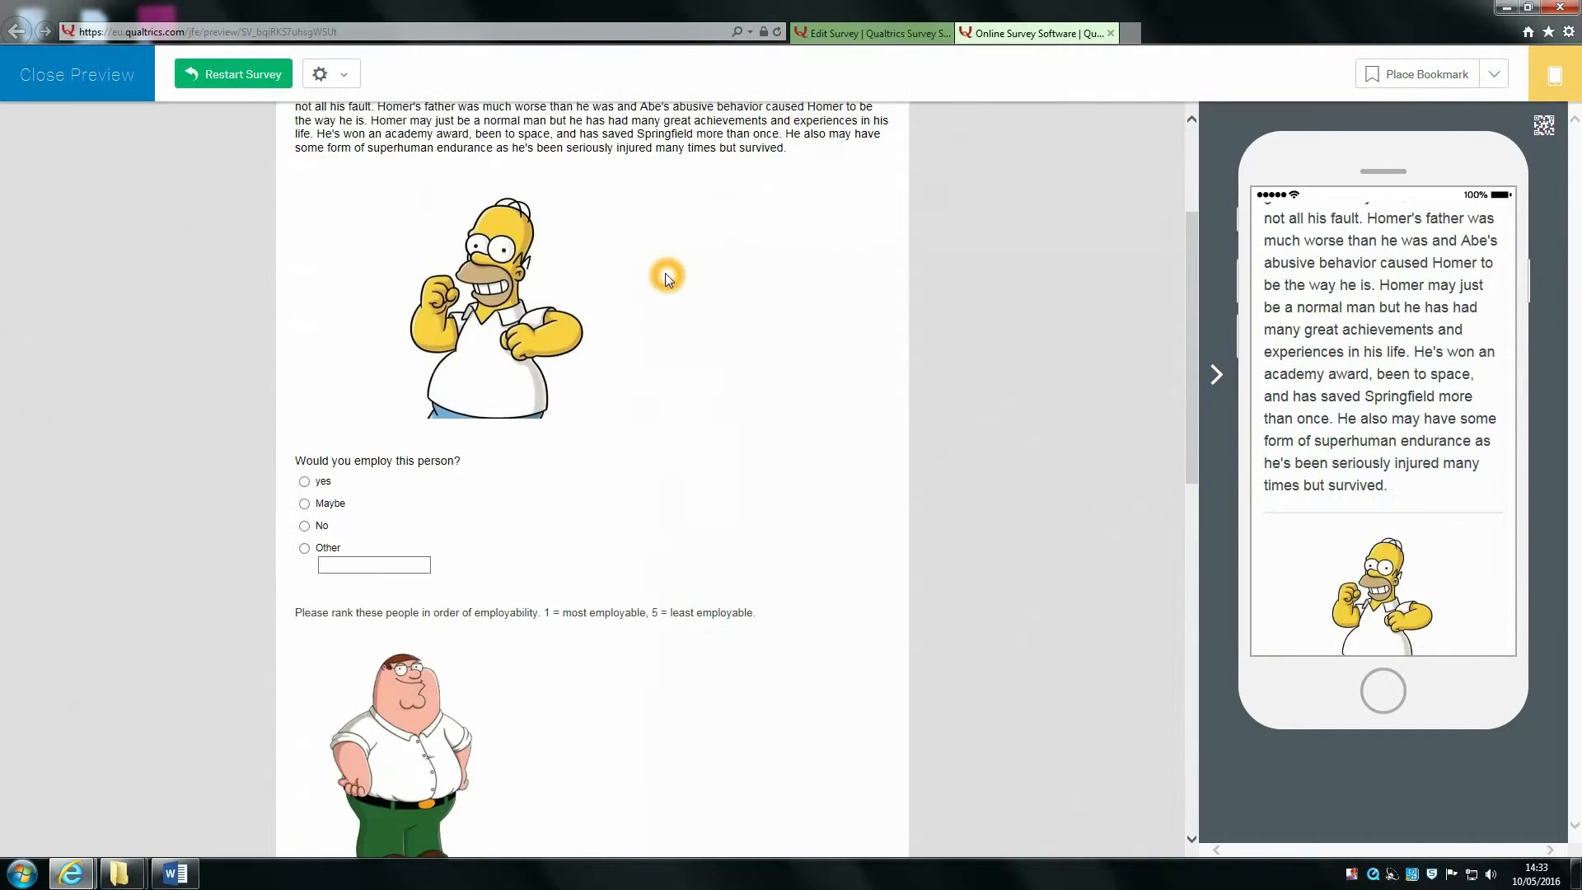
click(667, 277)
scroll(663, 275, down, 9)
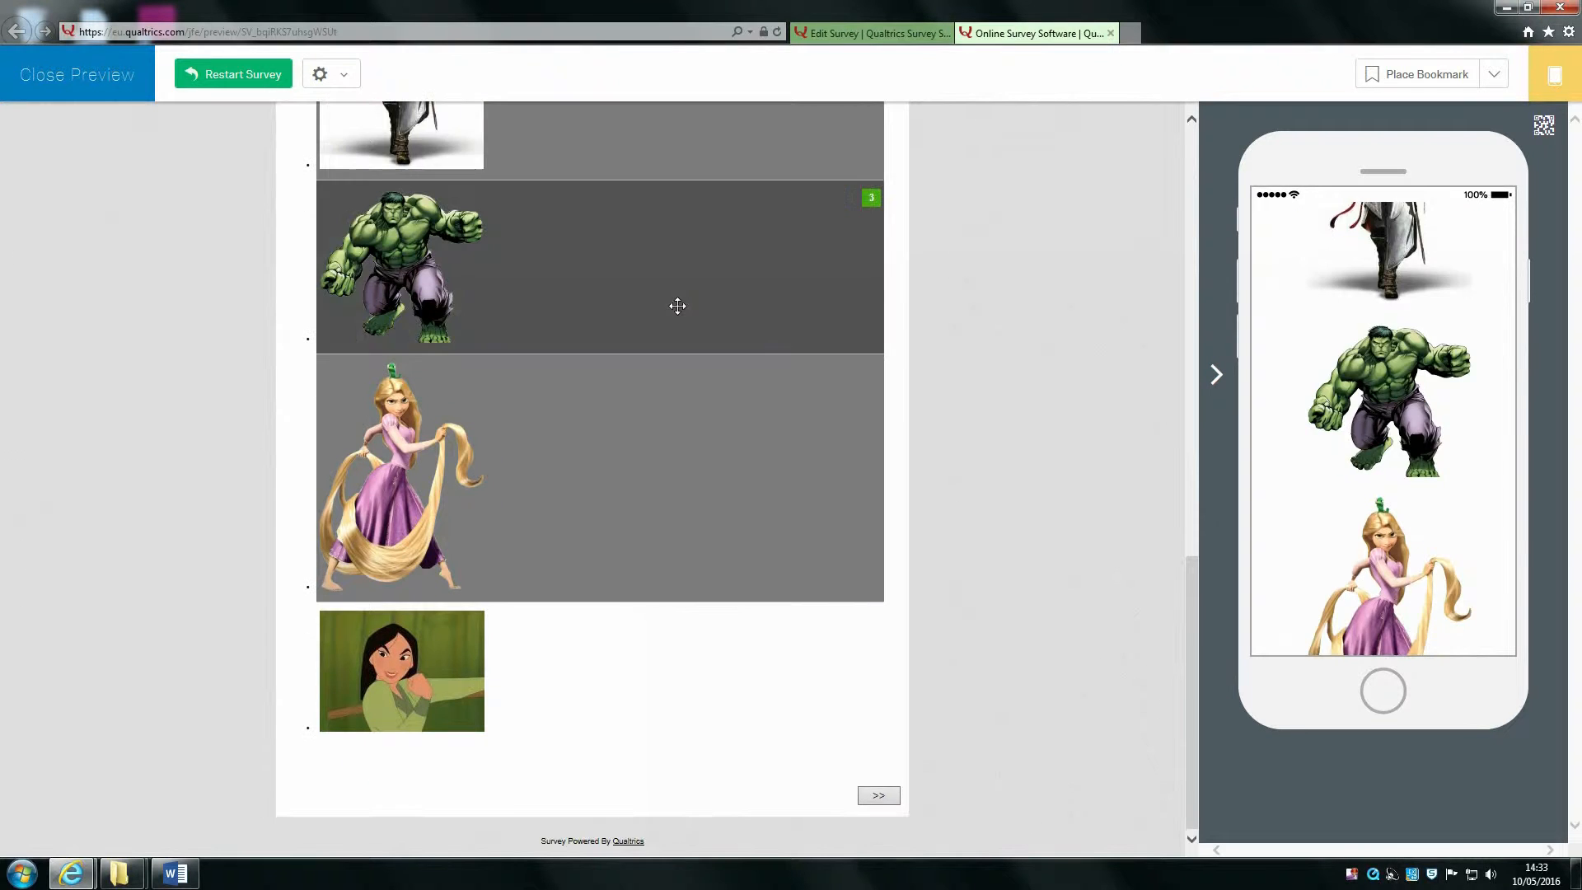
scroll(728, 247, up, 13)
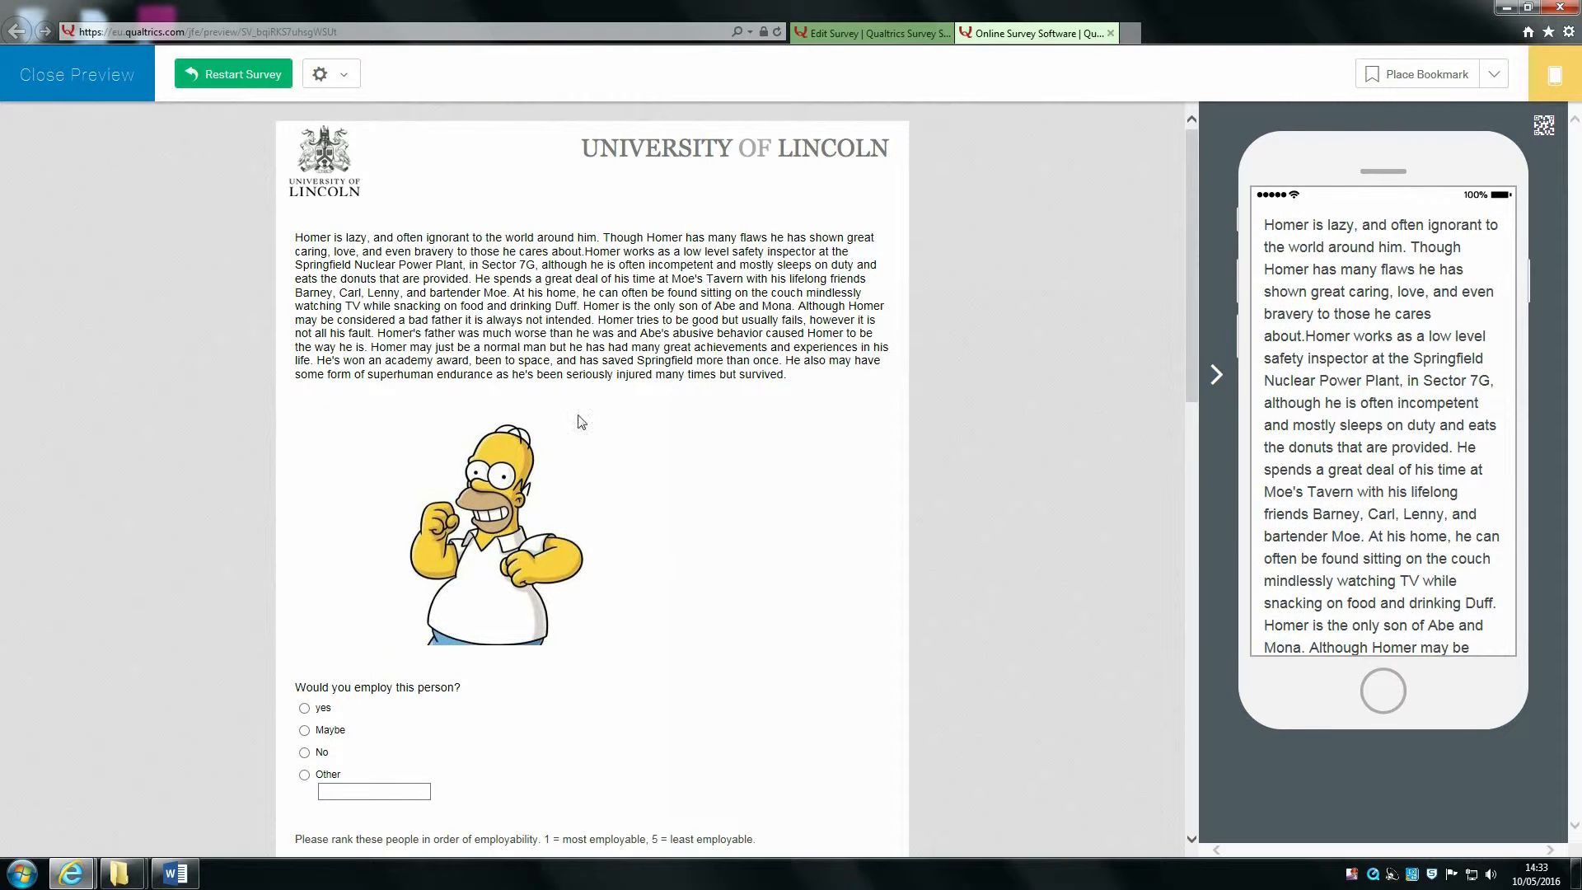
scroll(582, 423, down, 10)
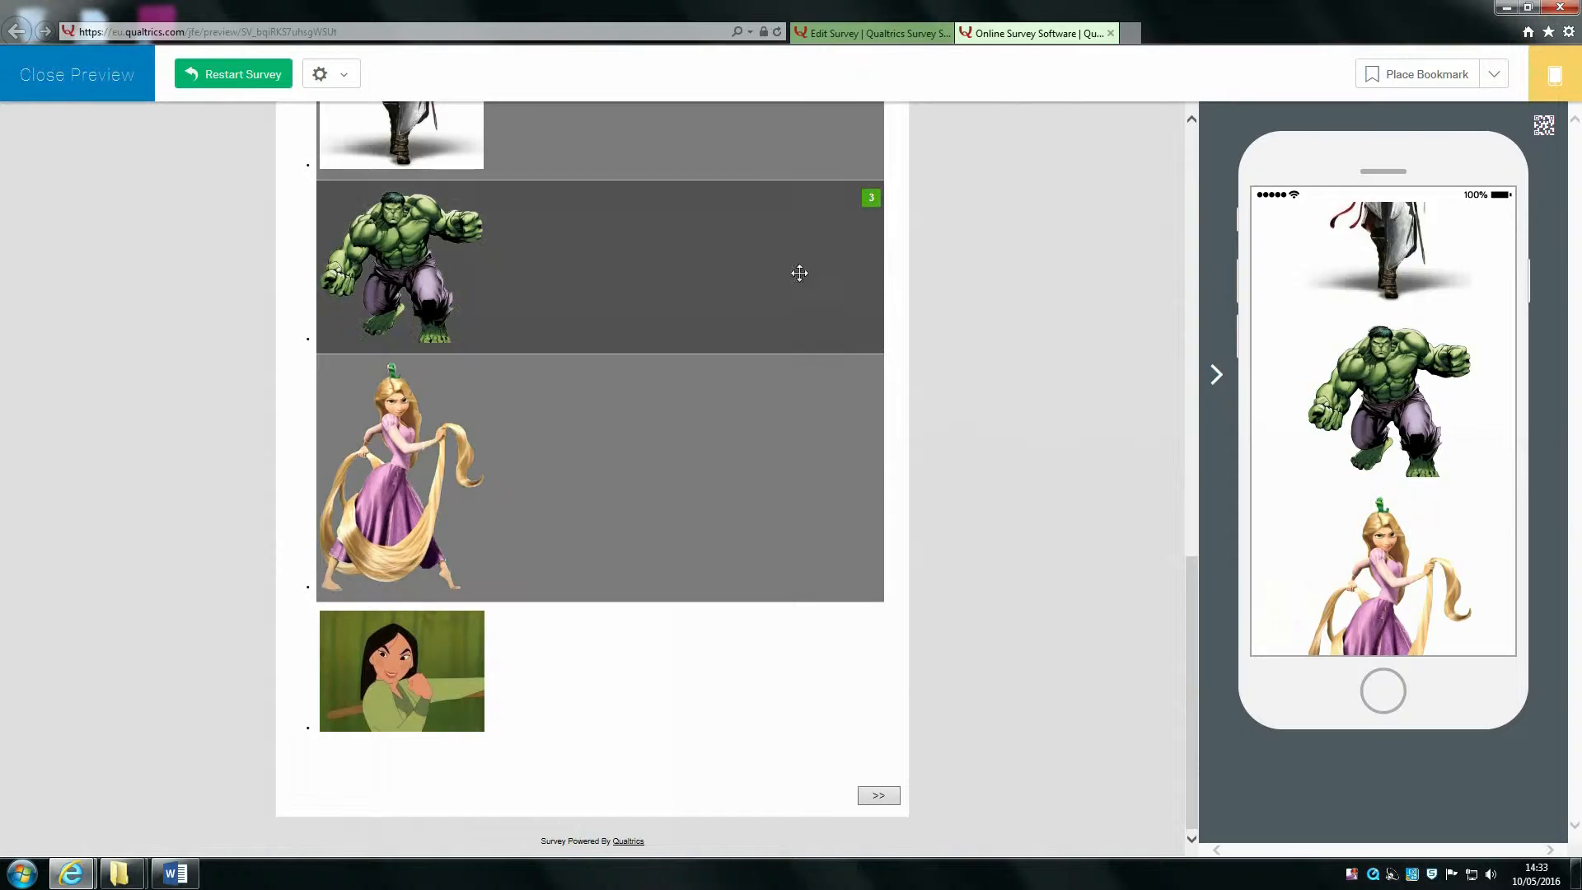
scroll(800, 272, up, 10)
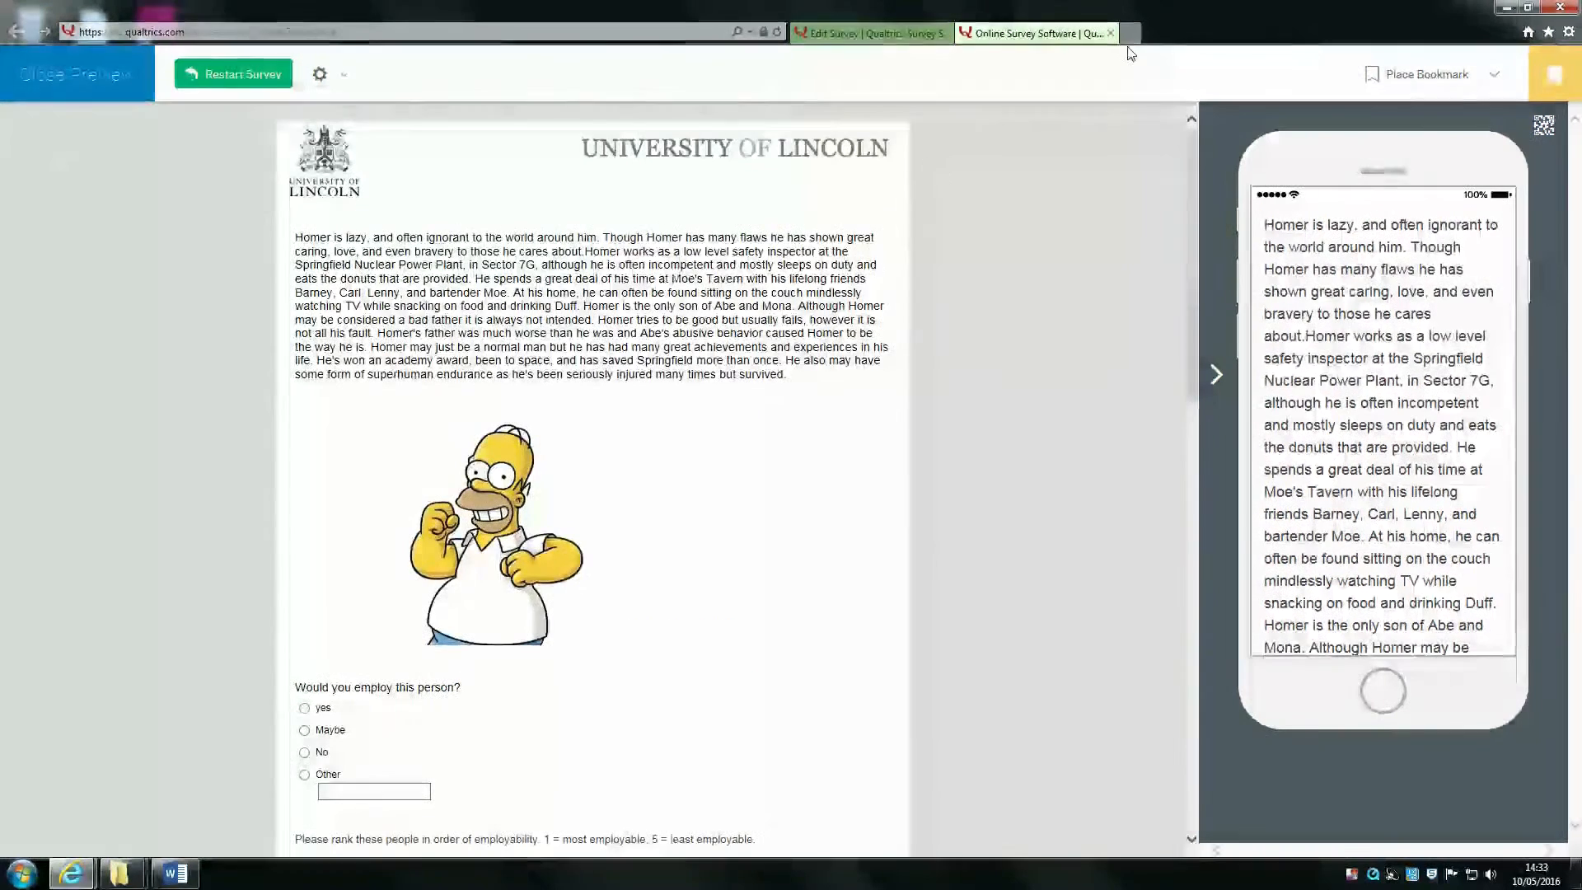
Step: Close the preview and add a page break after the 'Would you employ this person?' question
click(1111, 34)
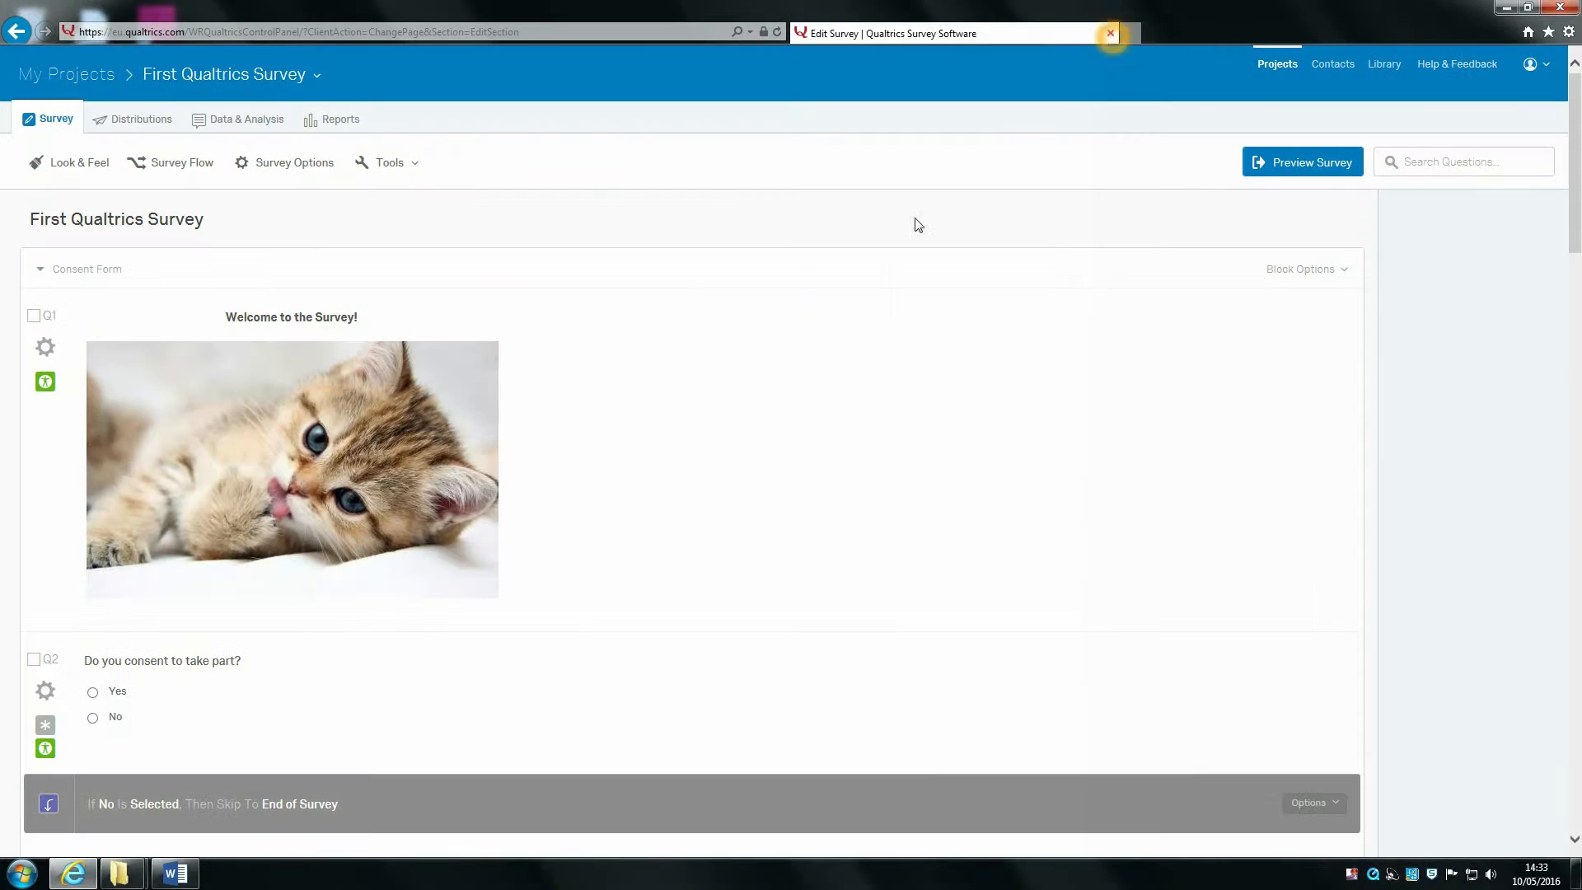
scroll(643, 474, down, 2)
scroll(652, 467, down, 15)
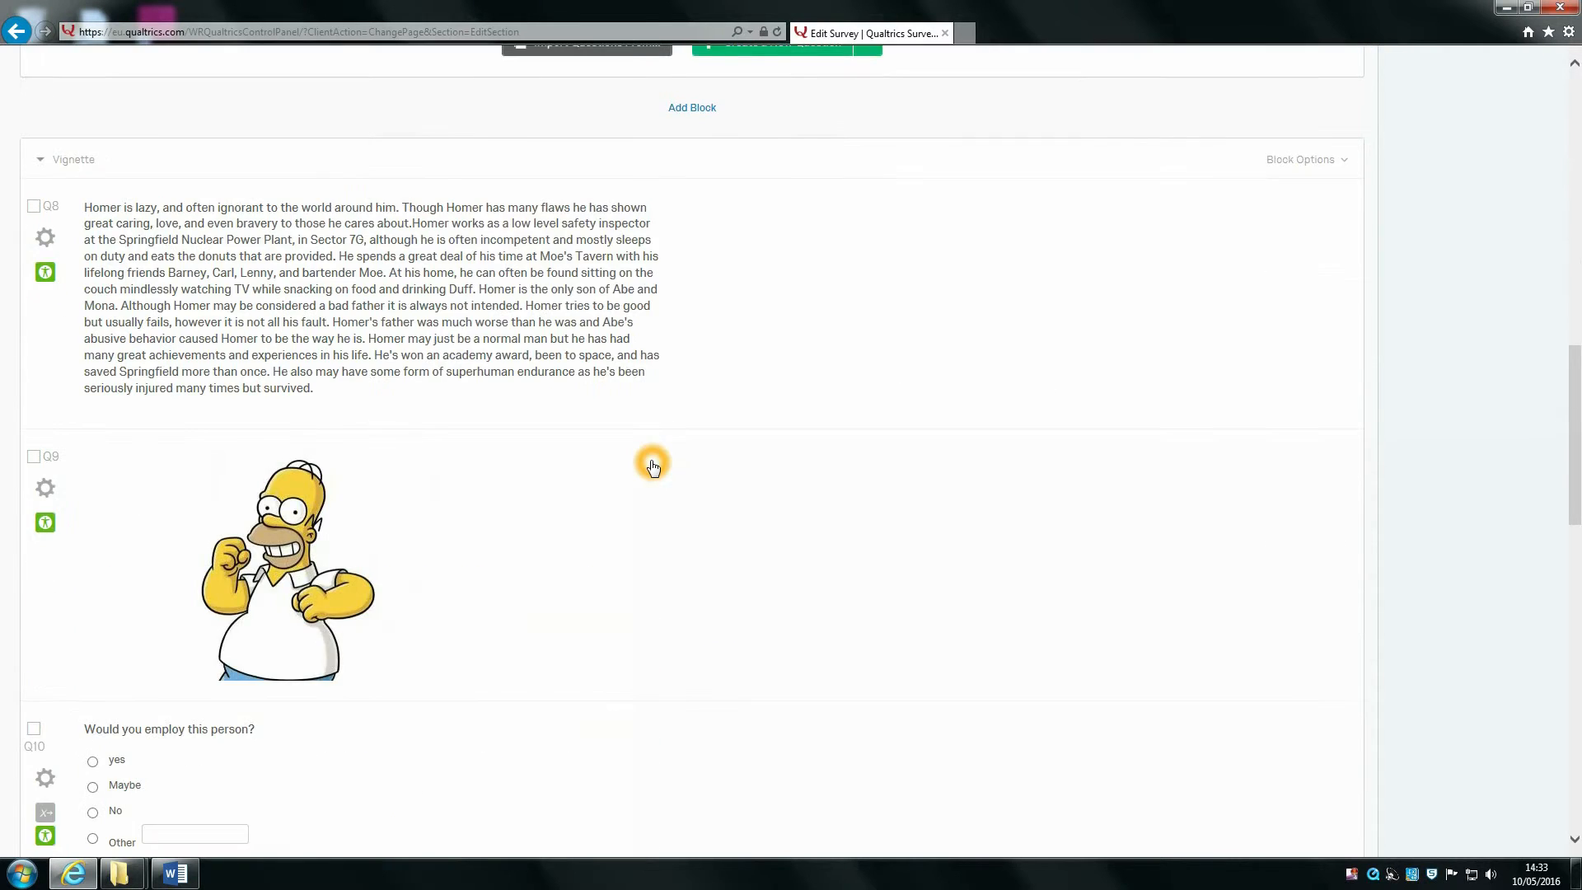
scroll(668, 409, up, 3)
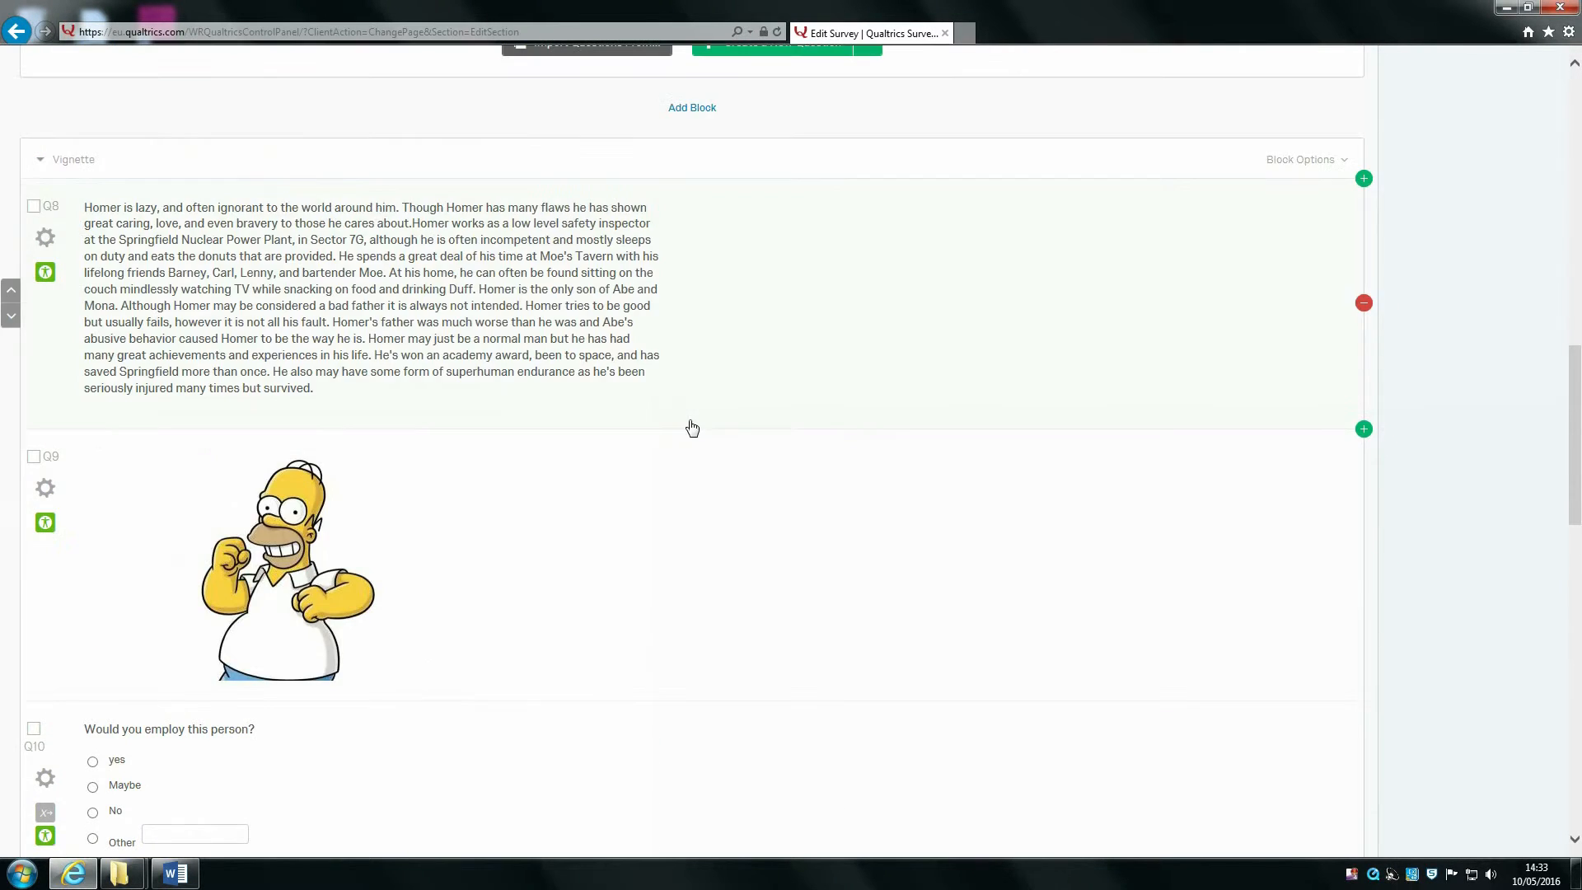
scroll(527, 417, down, 4)
scroll(661, 446, down, 12)
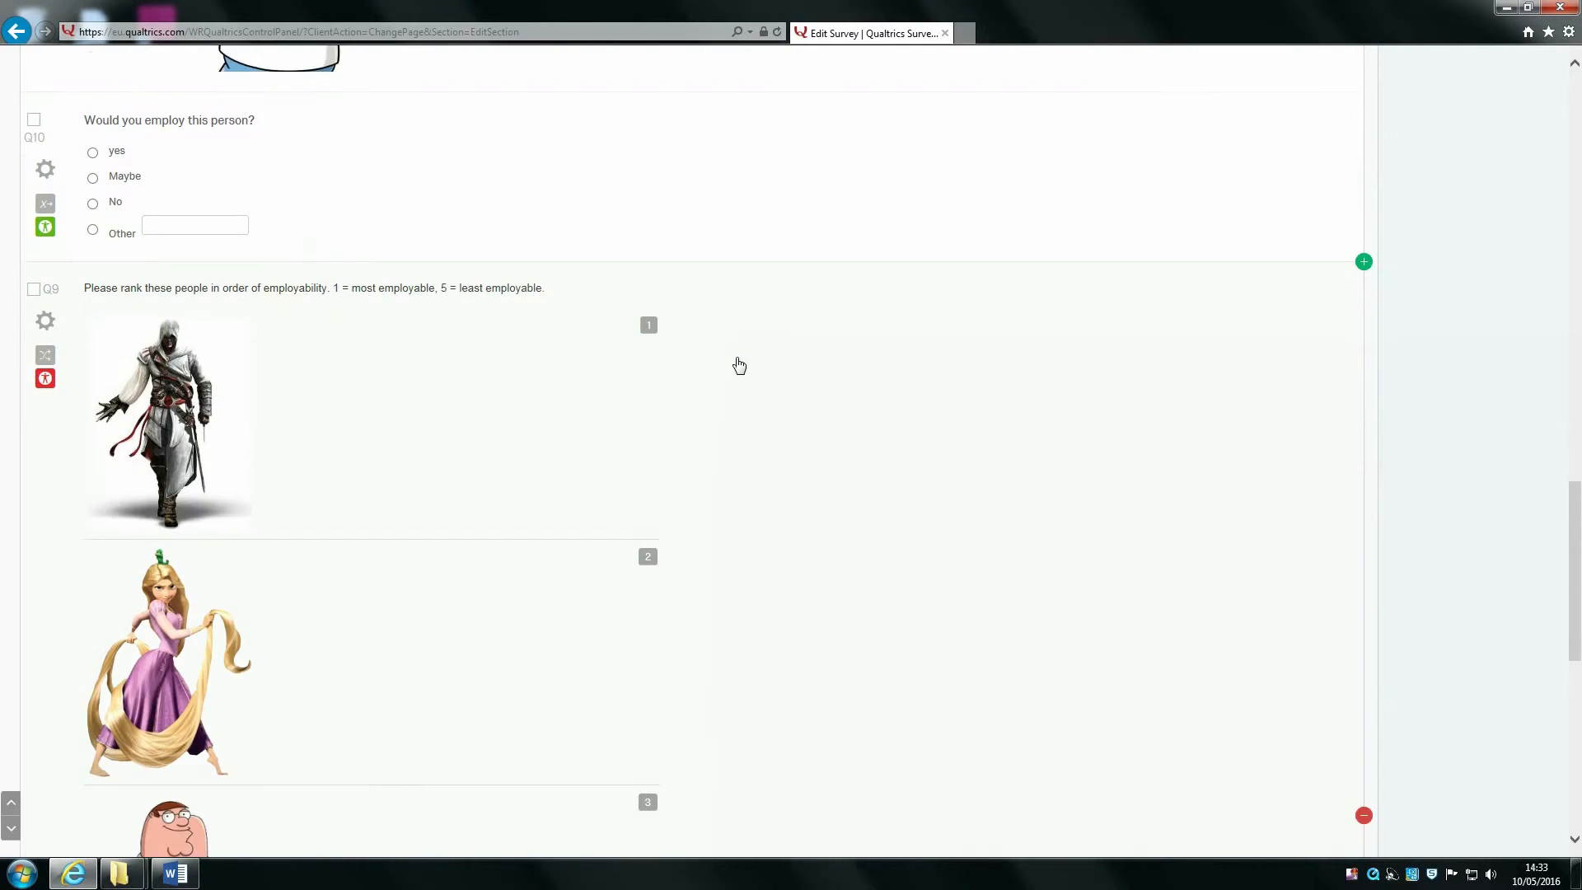
scroll(739, 362, up, 12)
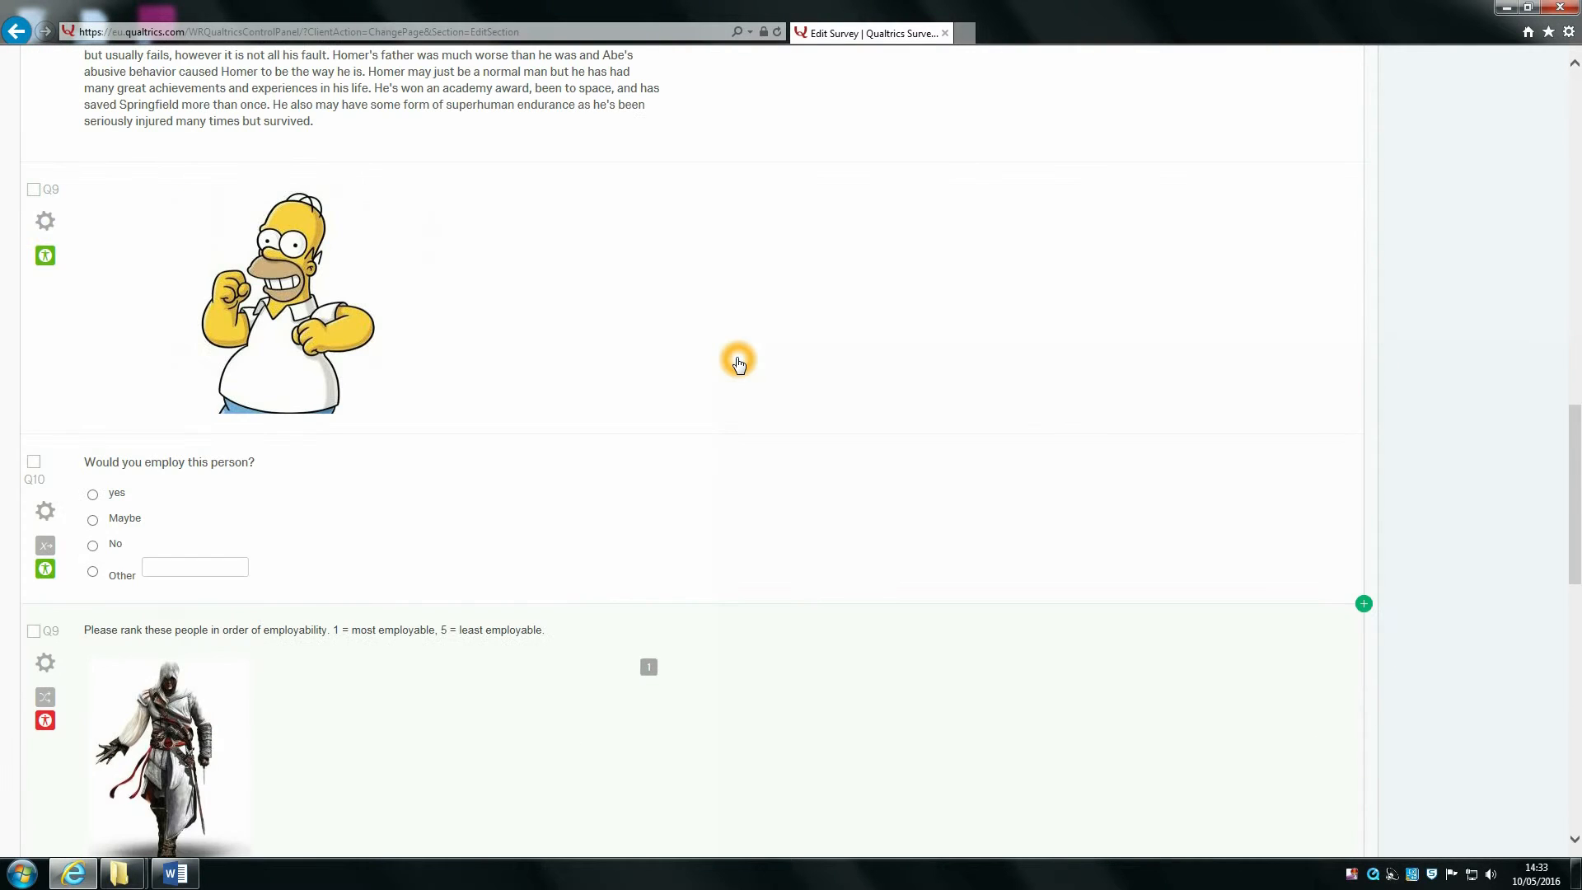
click(581, 493)
click(1378, 549)
click(1490, 680)
click(1450, 699)
click(1452, 702)
Step: Add a page break after the ranking question and preview the survey again
scroll(945, 553, down, 15)
click(946, 548)
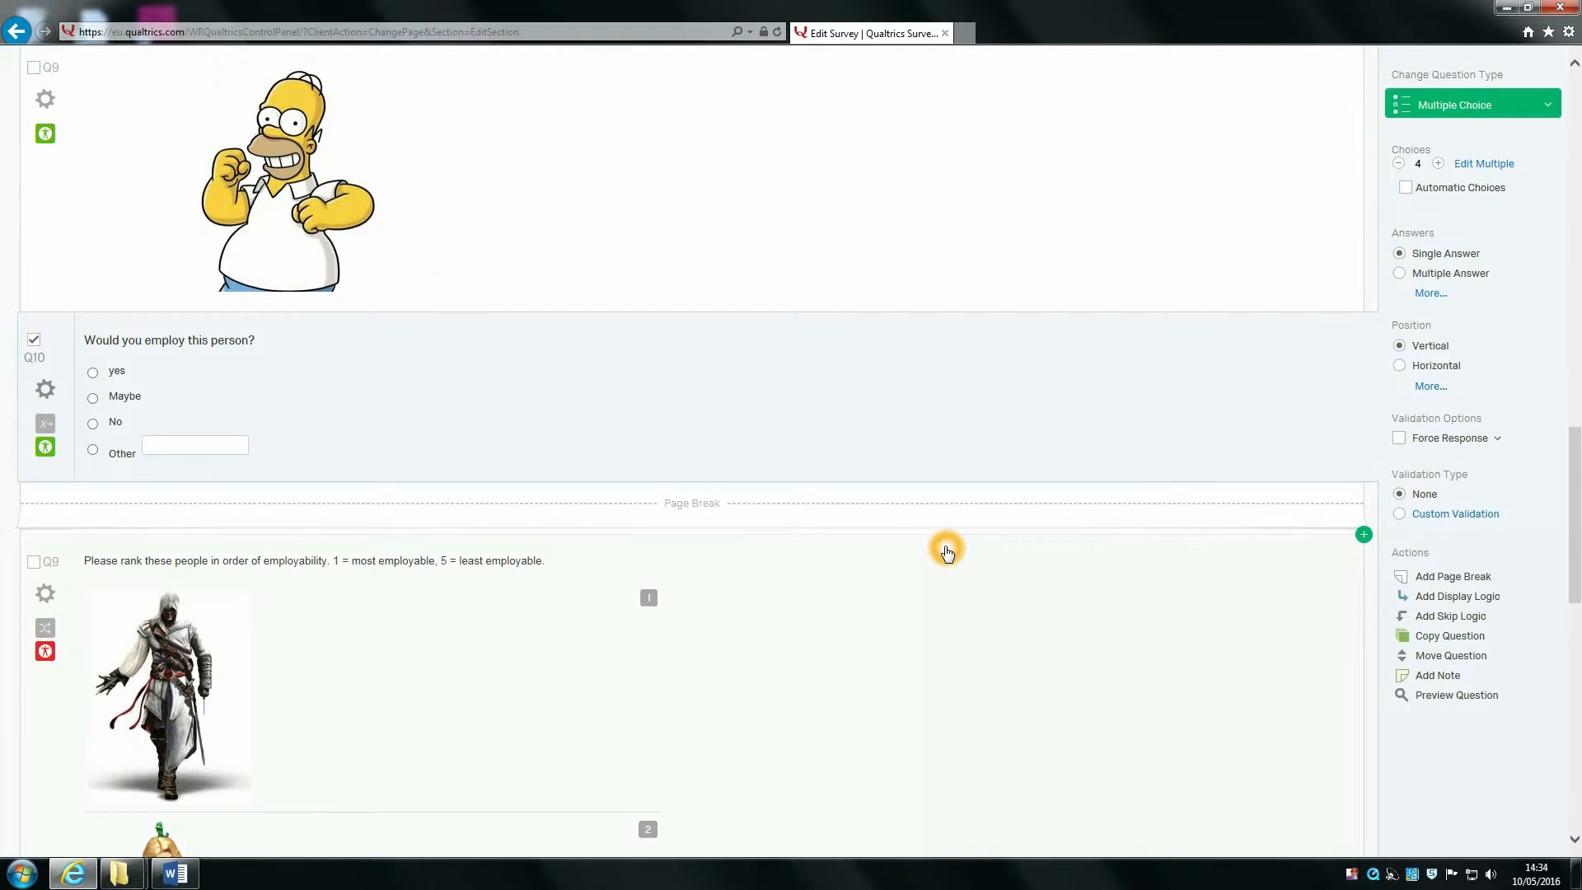
click(895, 546)
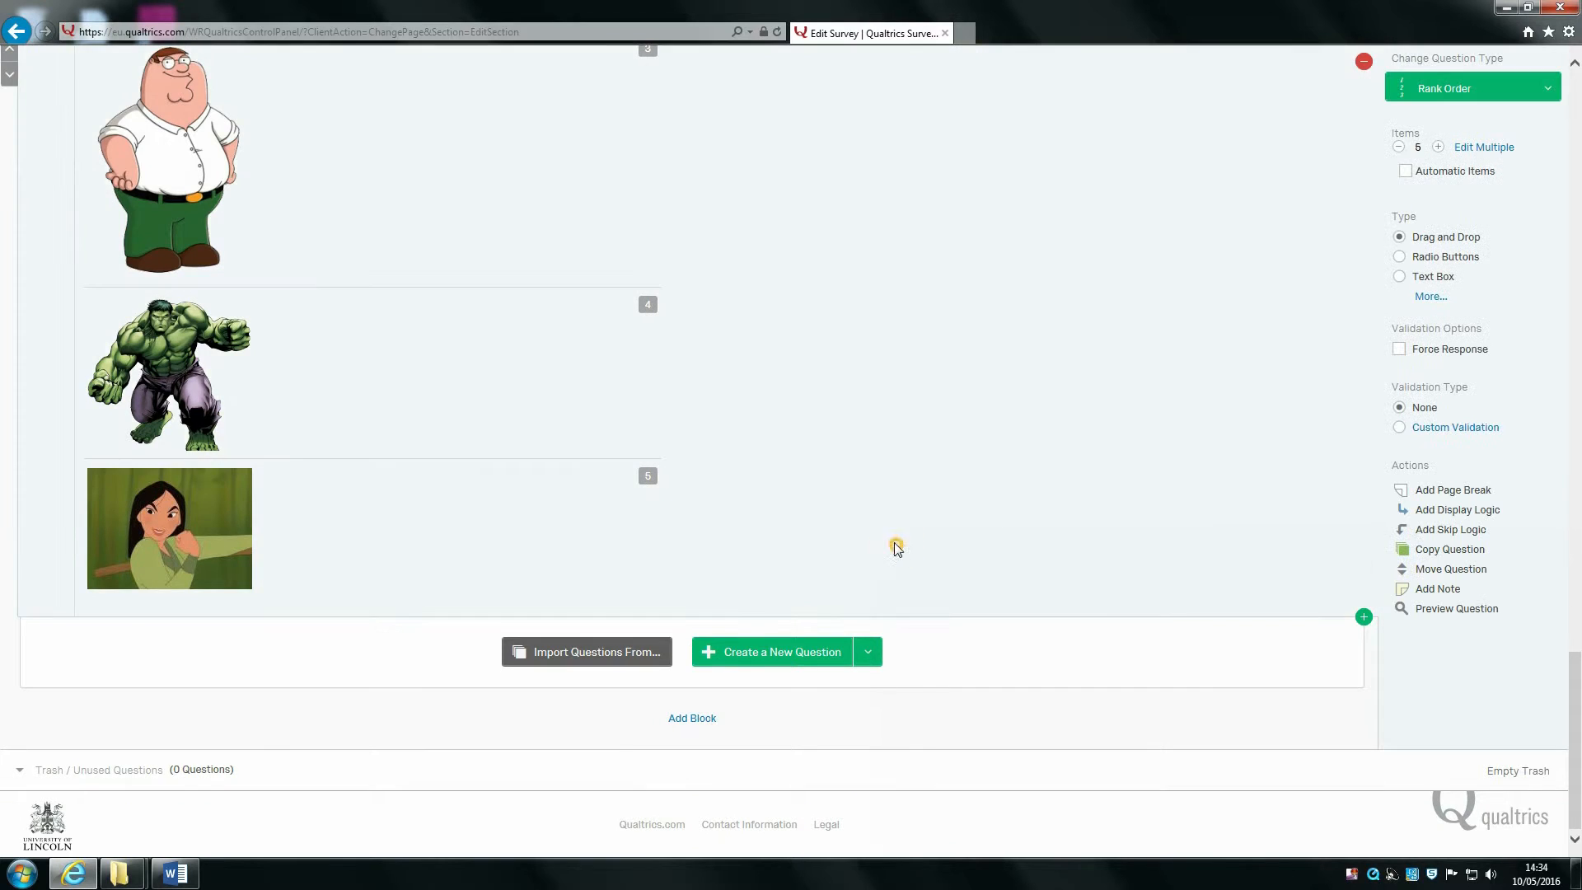
click(1456, 493)
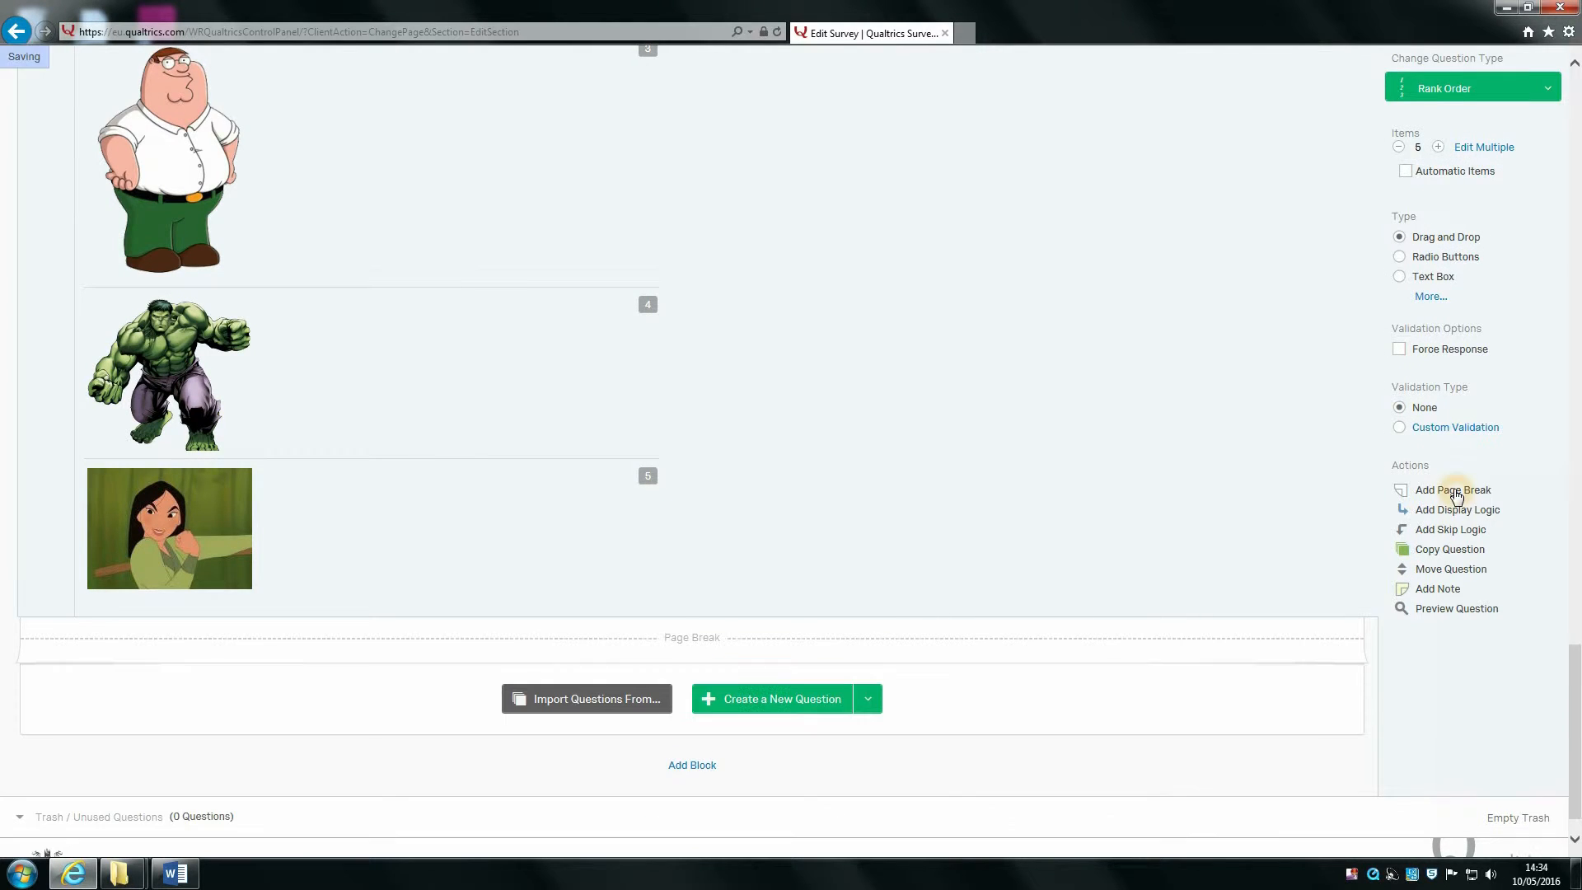
scroll(547, 509, up, 10)
scroll(624, 542, up, 20)
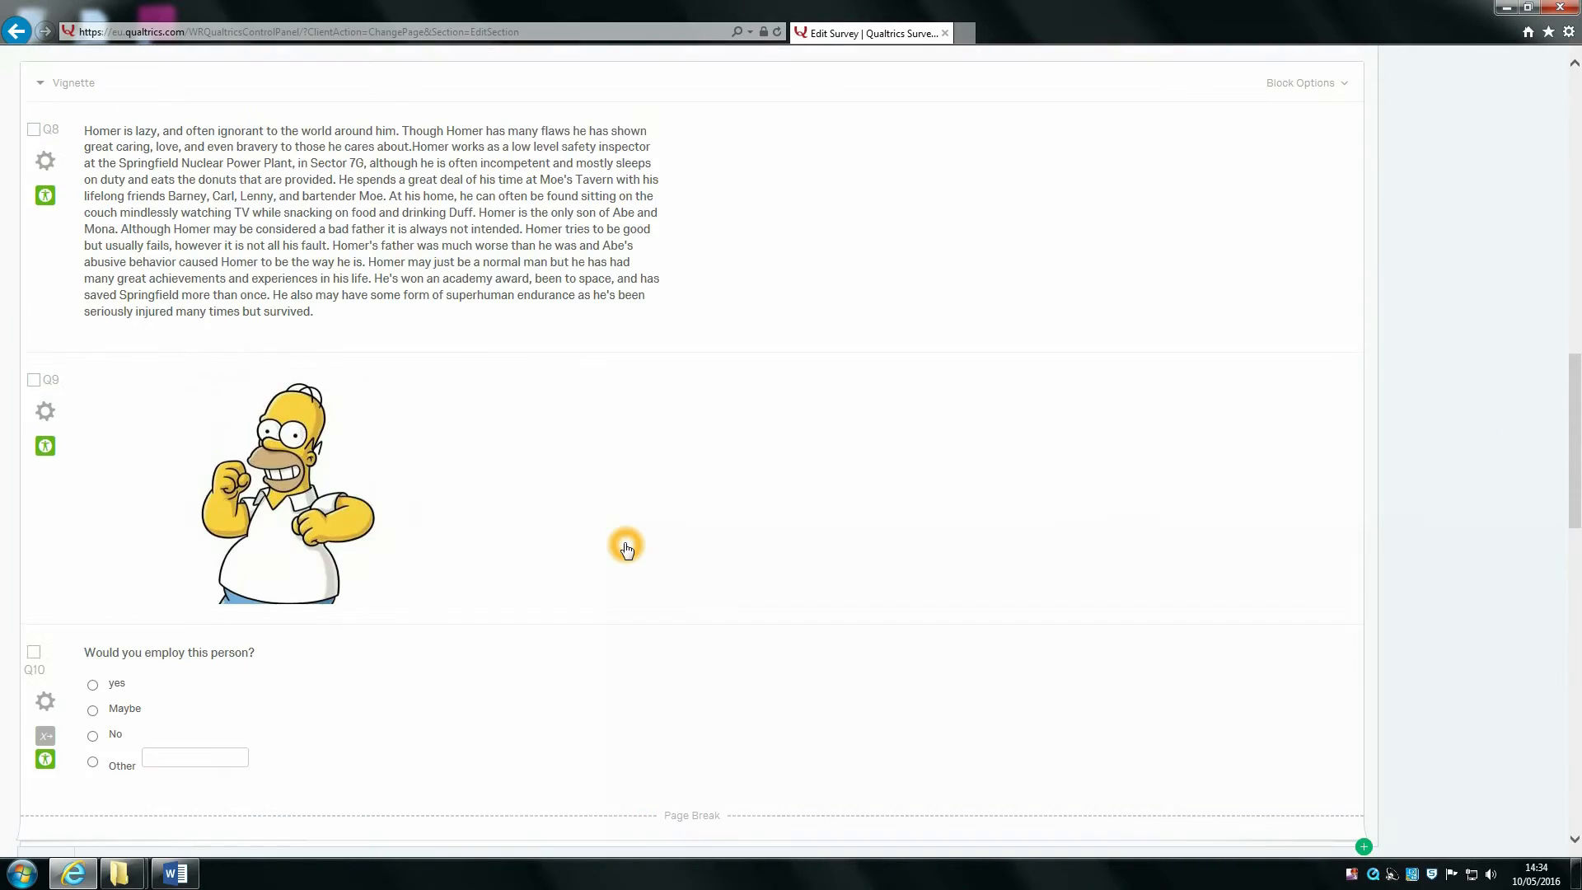
click(1314, 163)
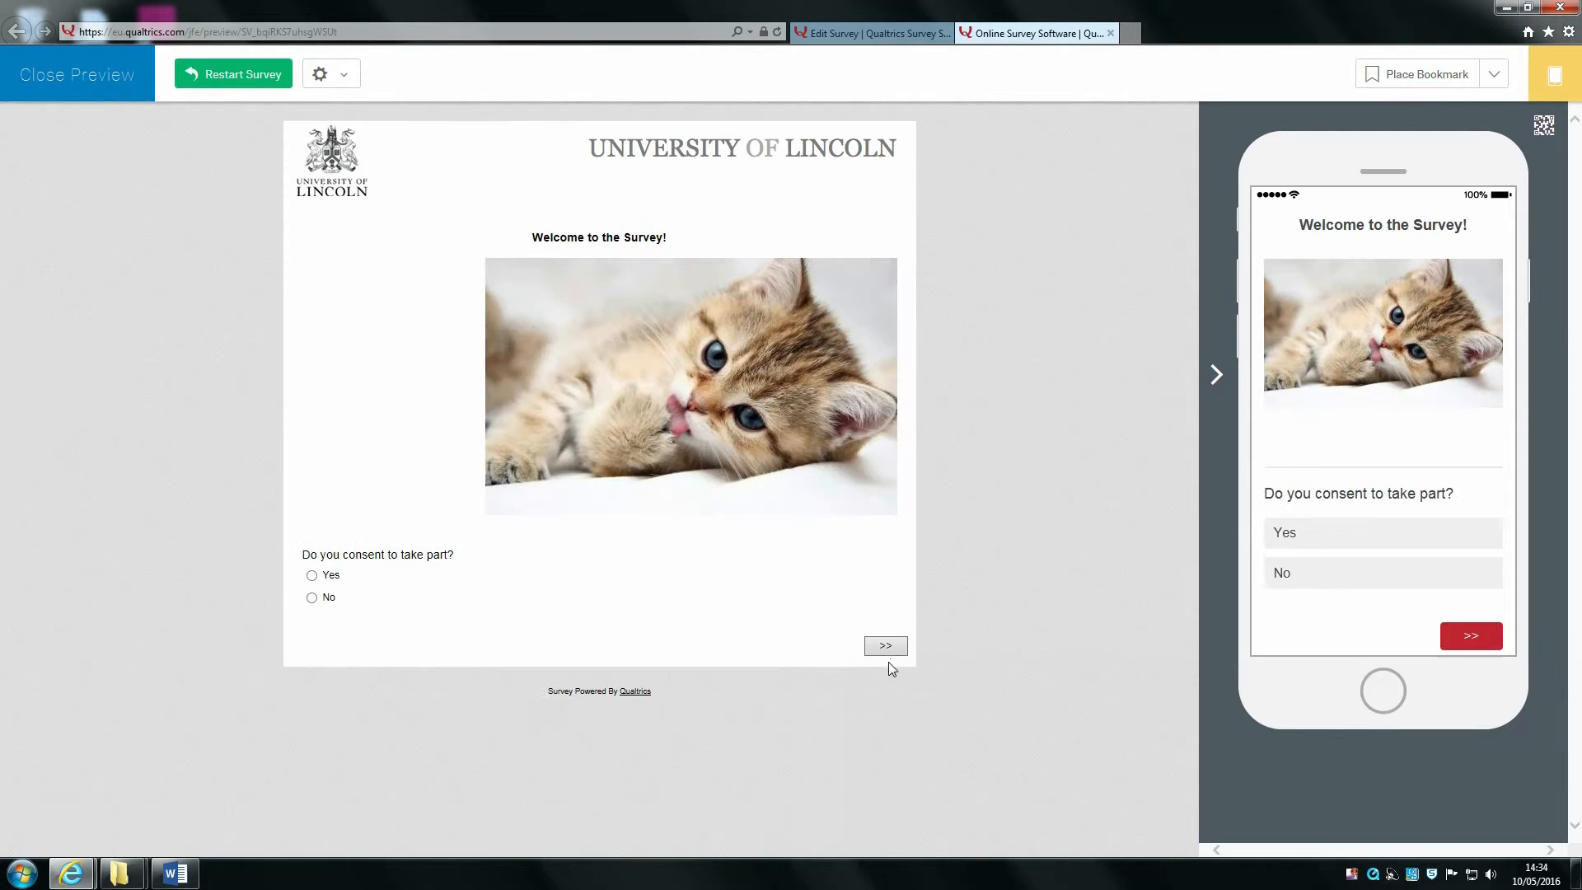
Step: Skip answering consent, advance through each preview page to the thank-you page, then close the preview
click(888, 645)
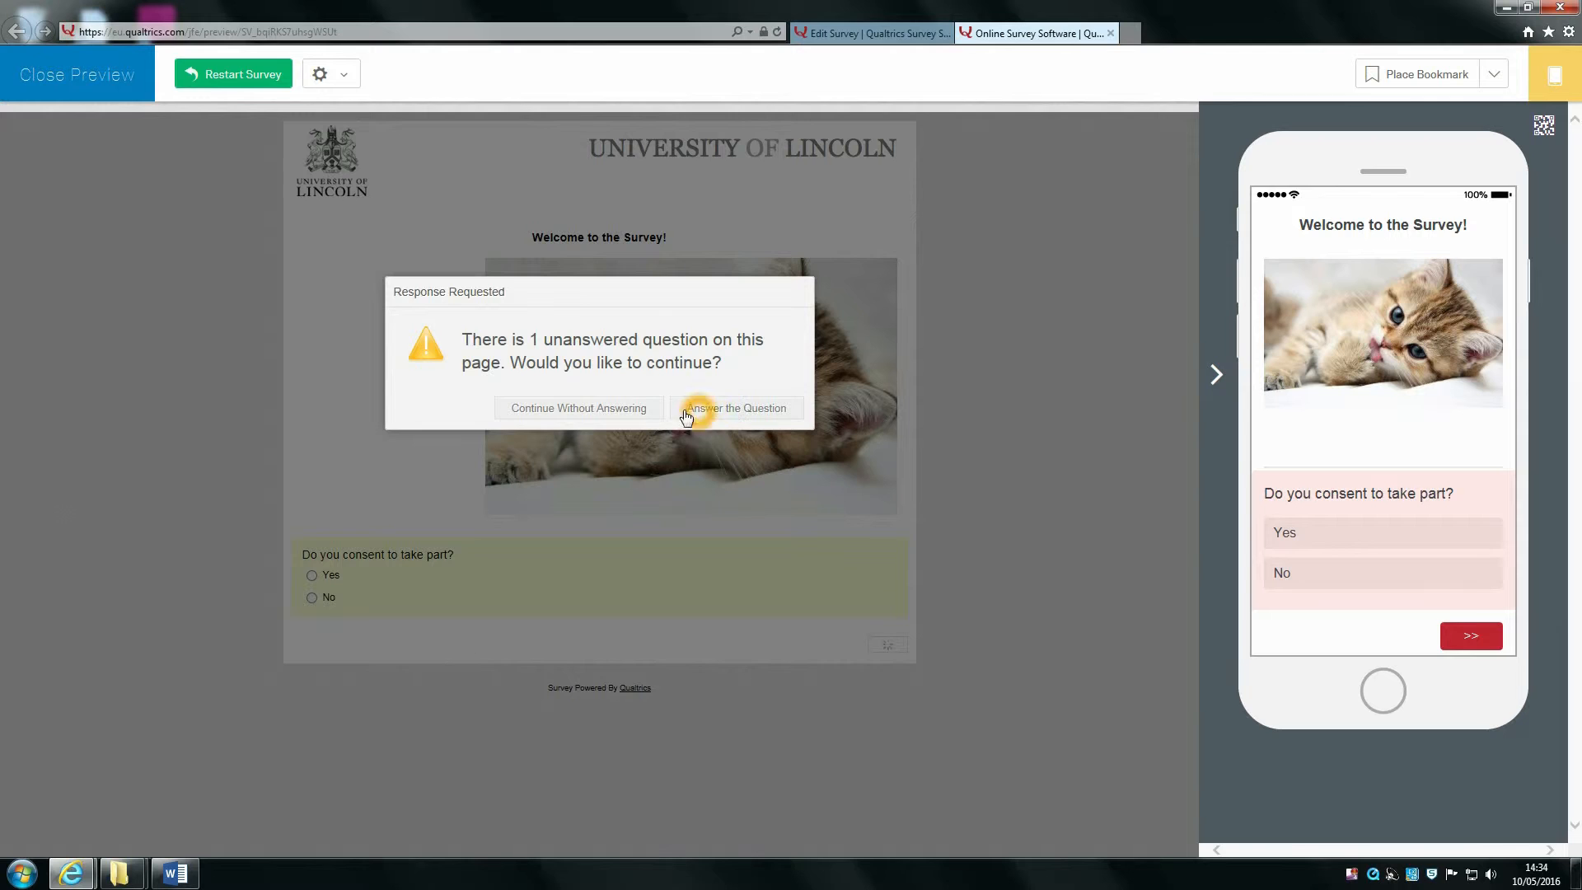
click(586, 409)
click(884, 383)
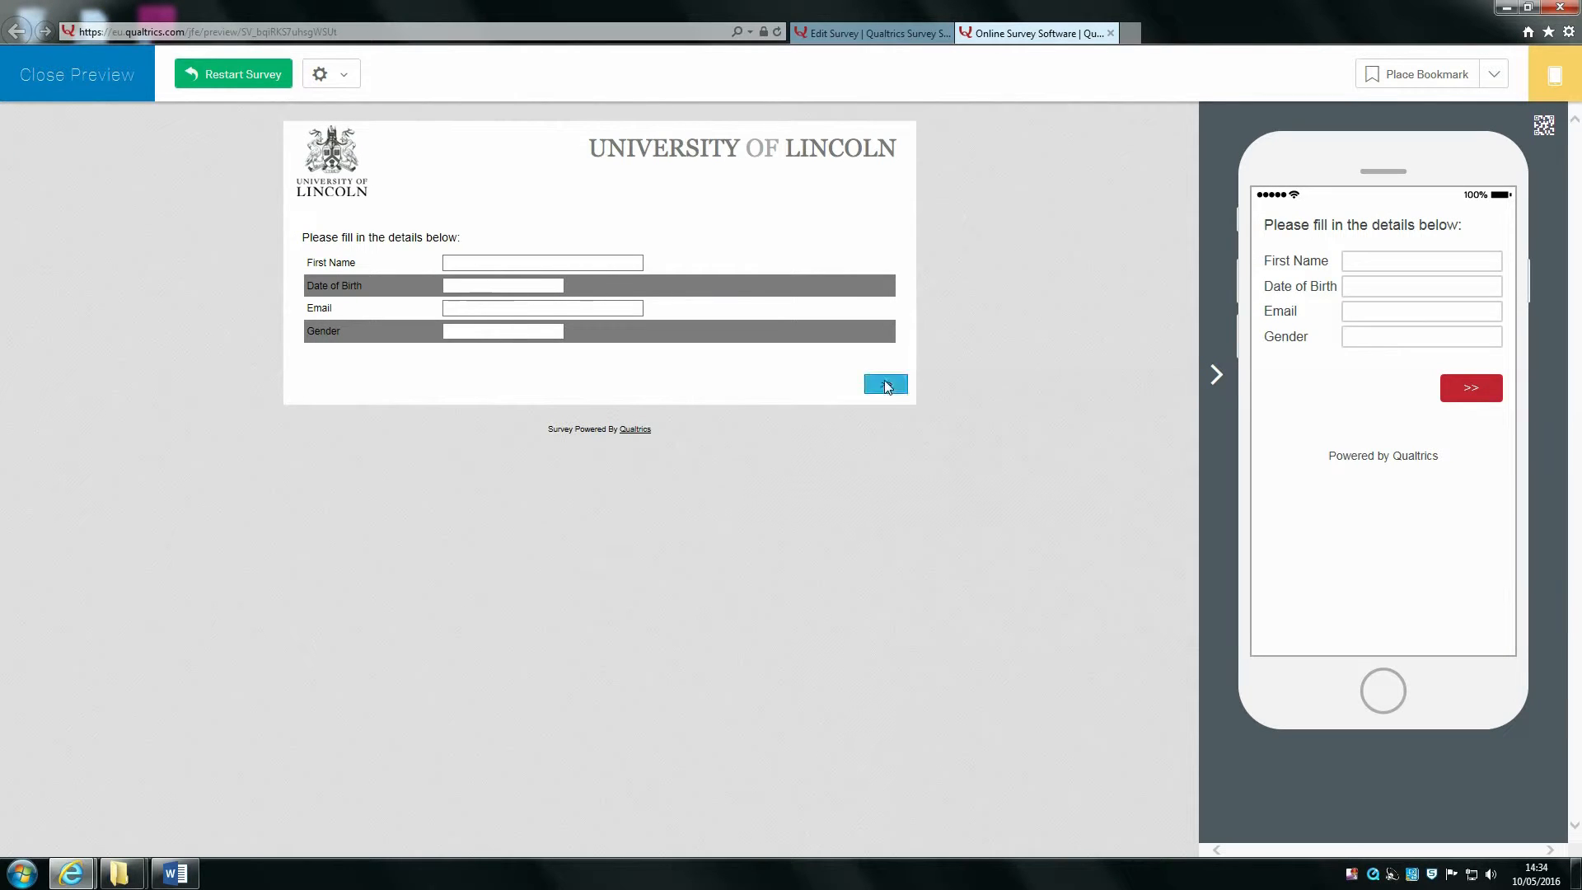
scroll(902, 571, down, 1)
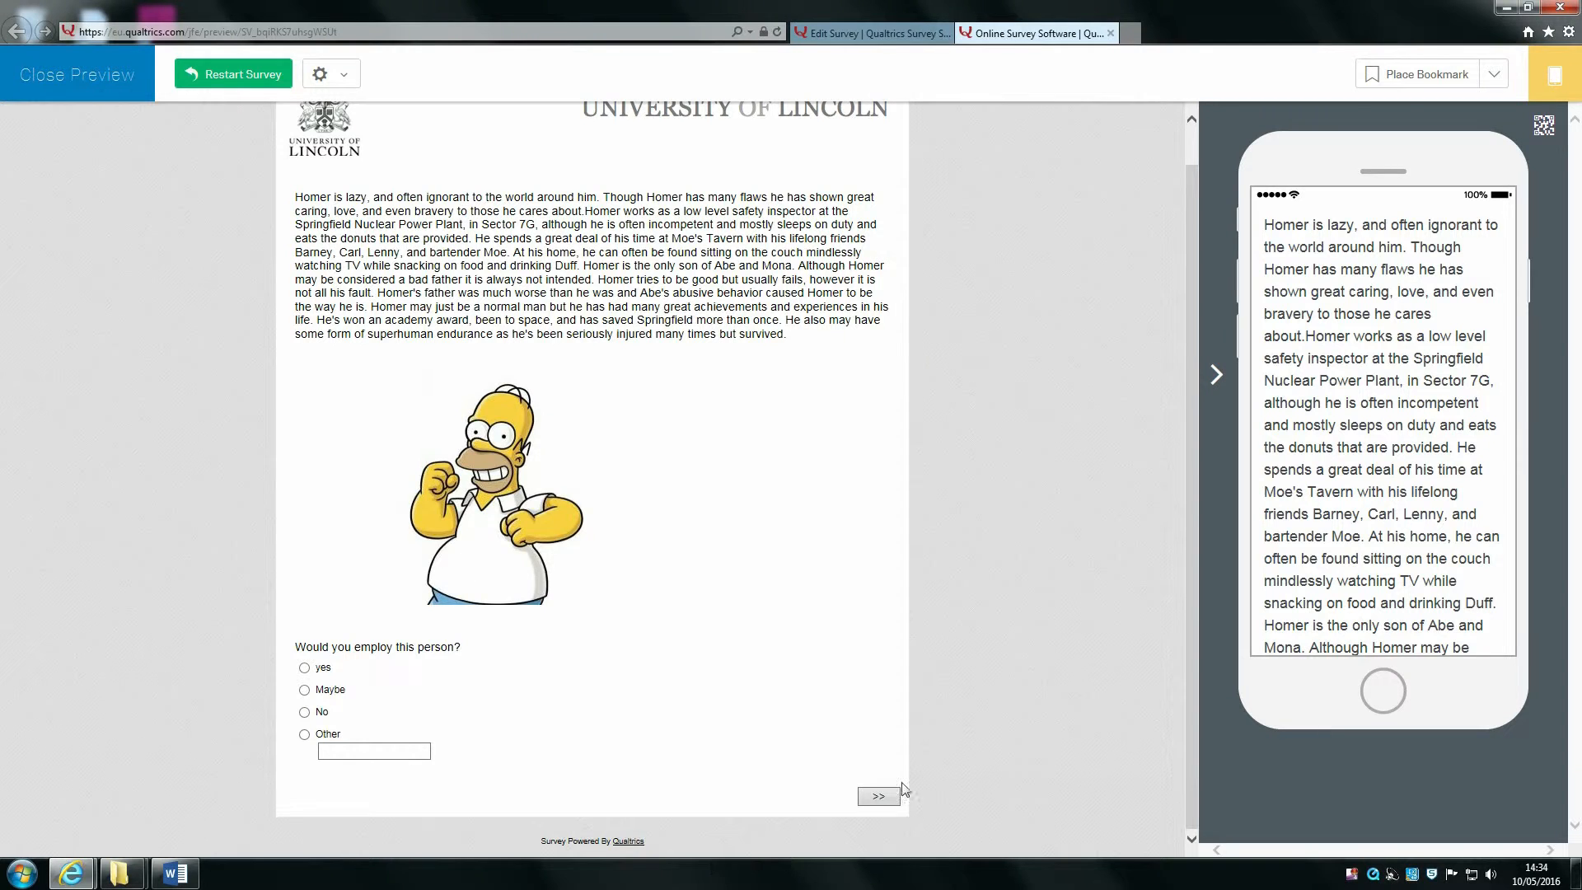
click(878, 796)
scroll(664, 247, down, 3)
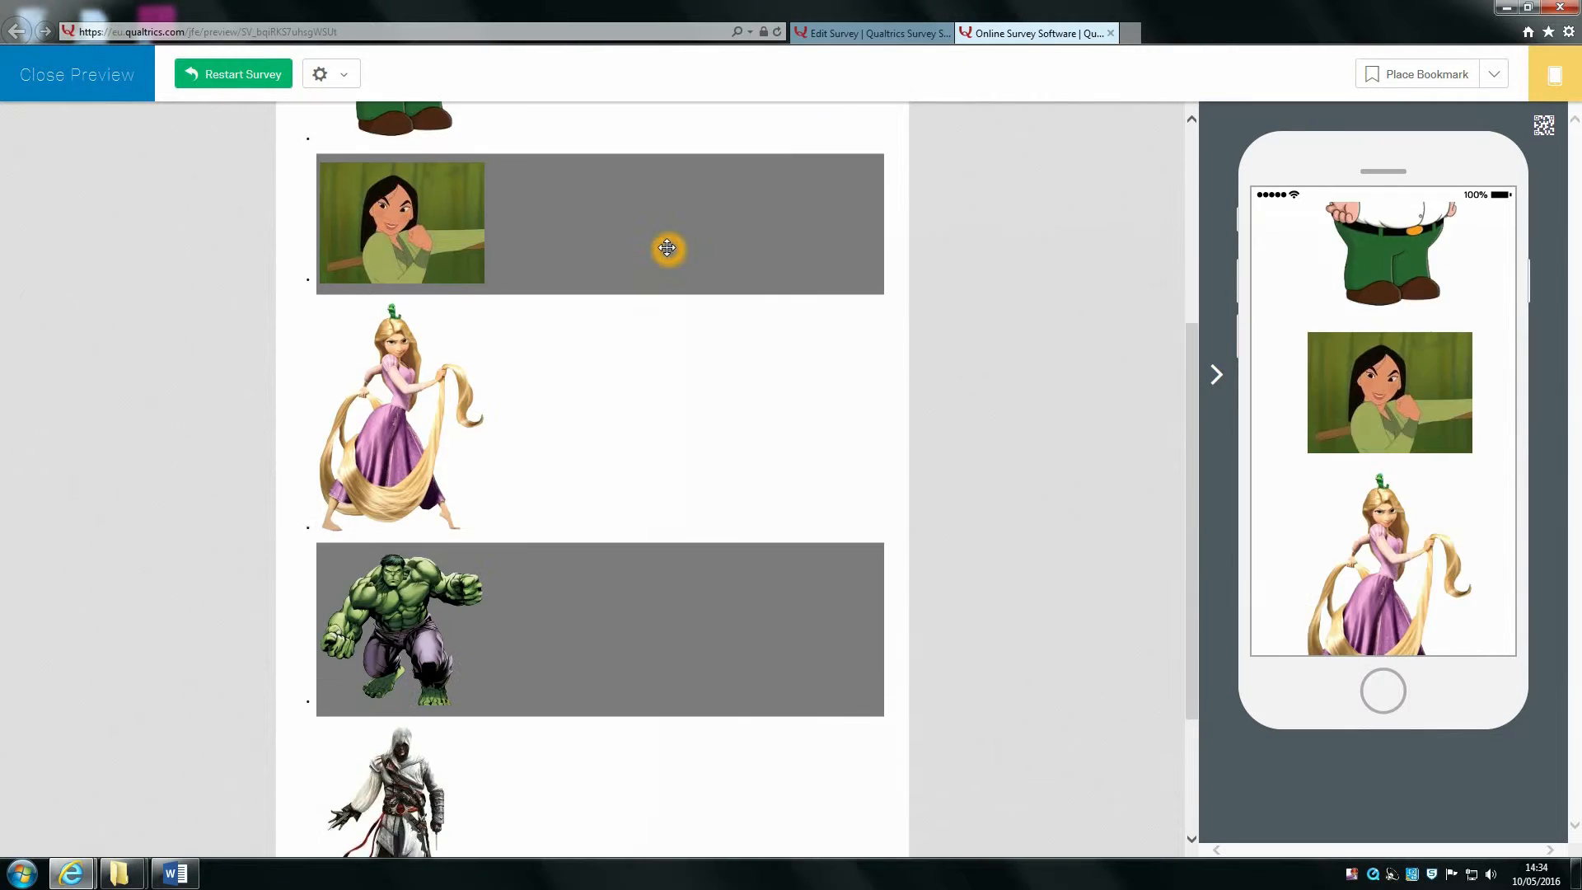
scroll(651, 263, down, 3)
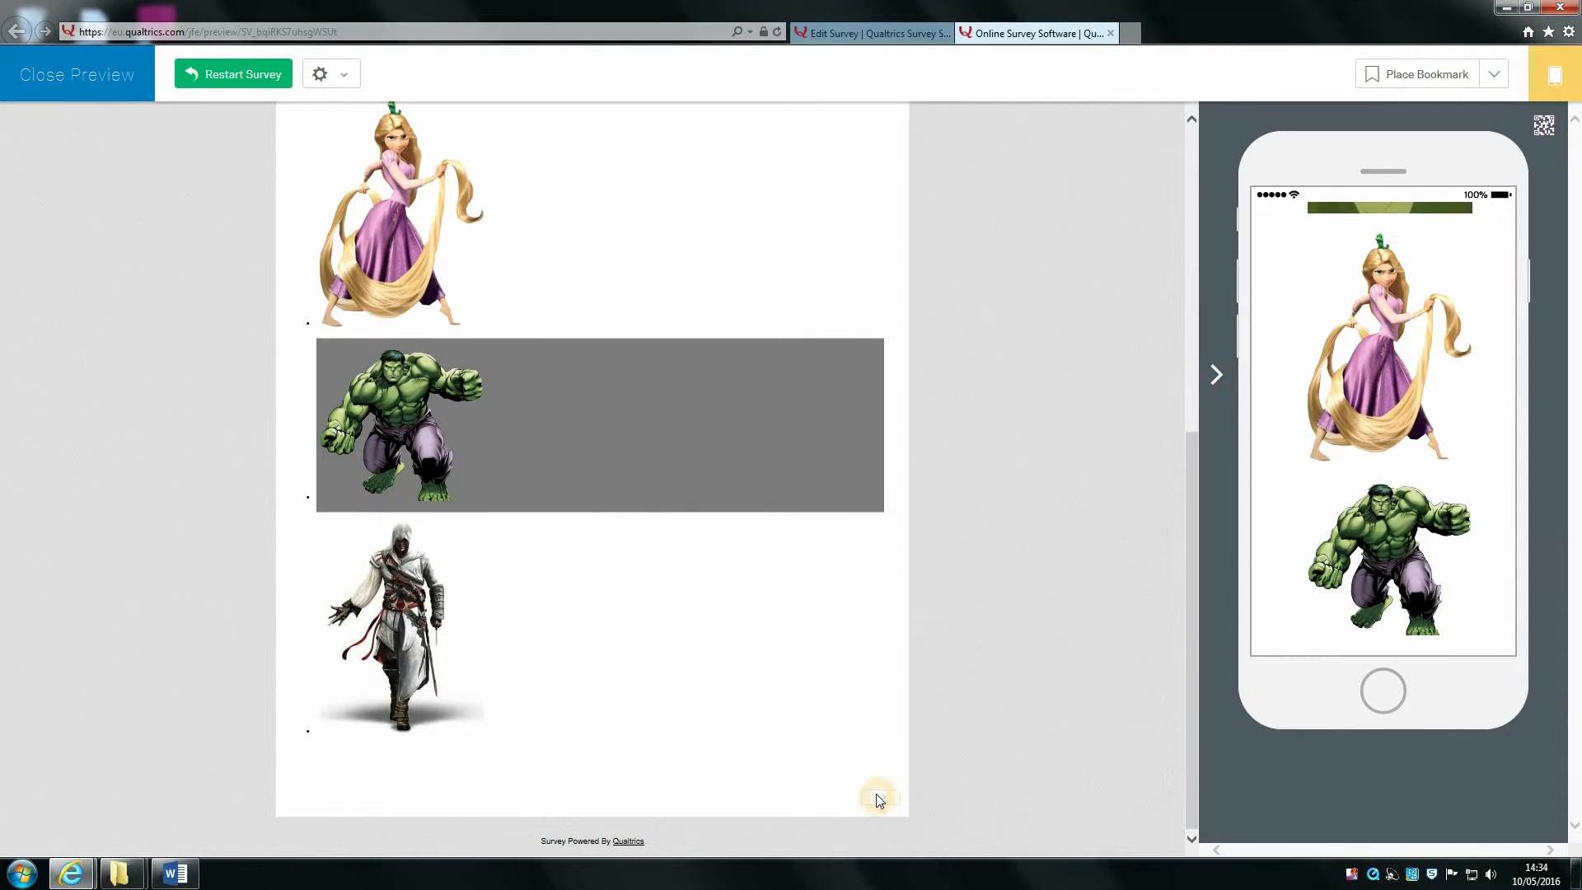
click(878, 797)
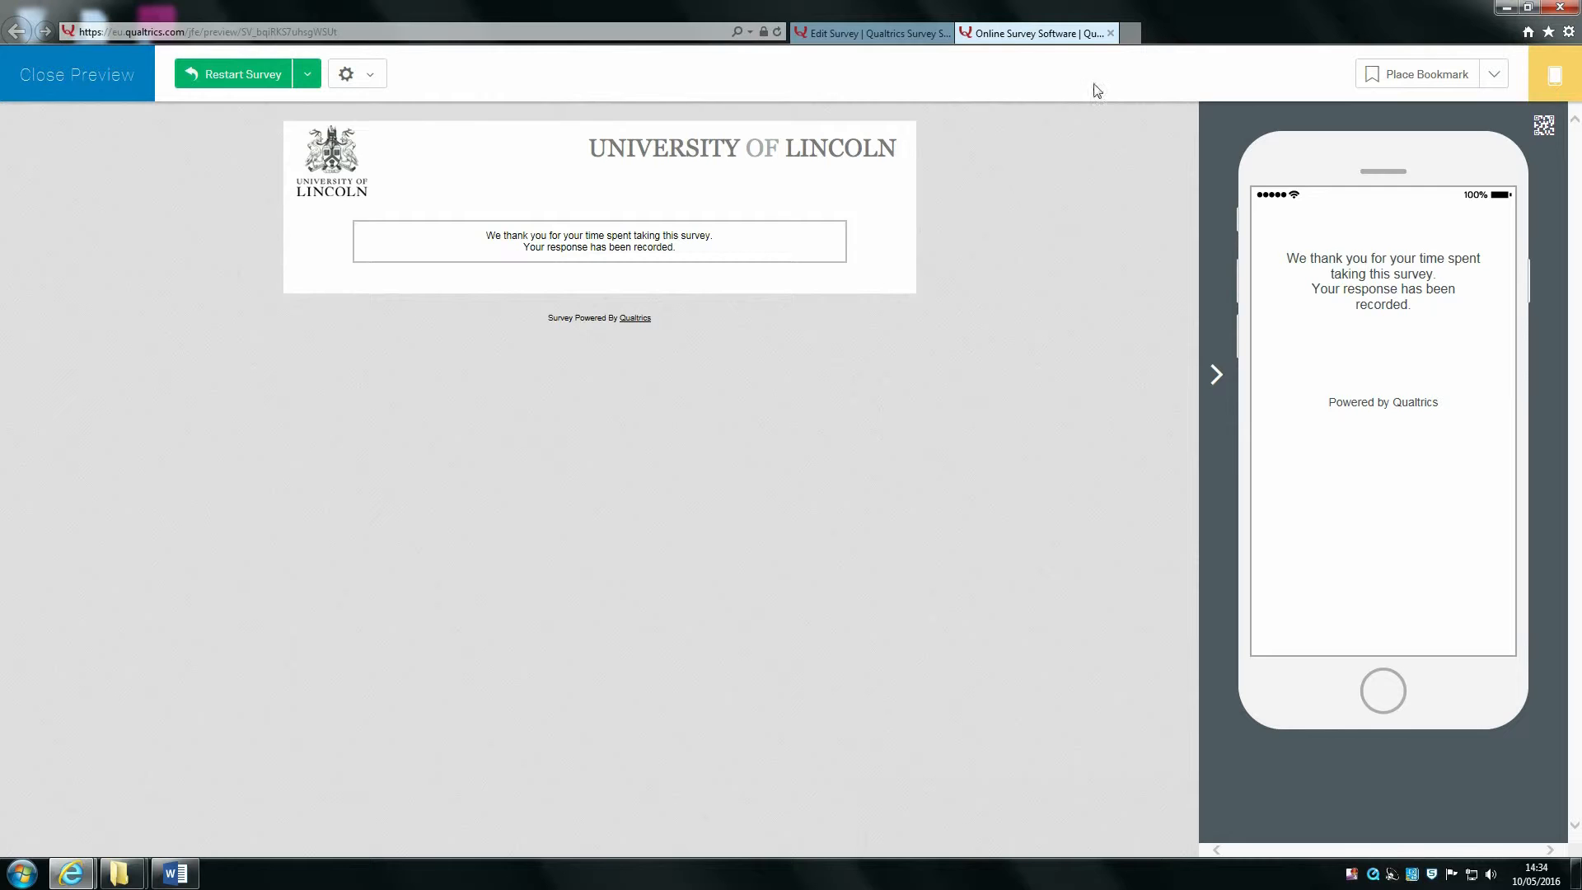
click(1111, 34)
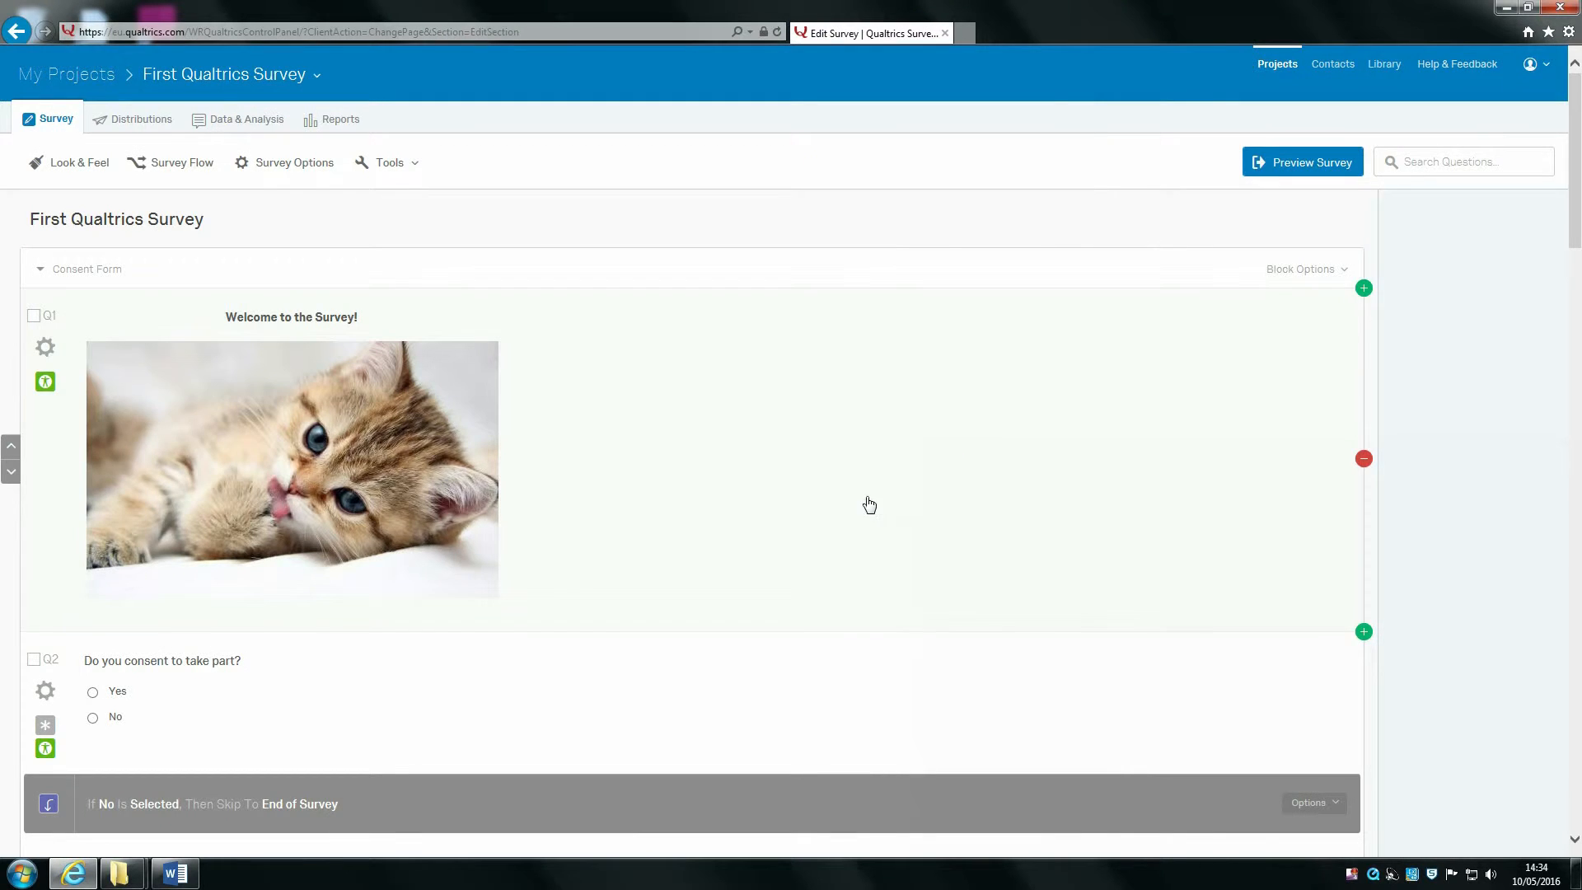
Step: Create new multiple-choice question Q12 at the bottom, after the ranking question's page break
scroll(865, 501, down, 3)
scroll(936, 443, down, 3)
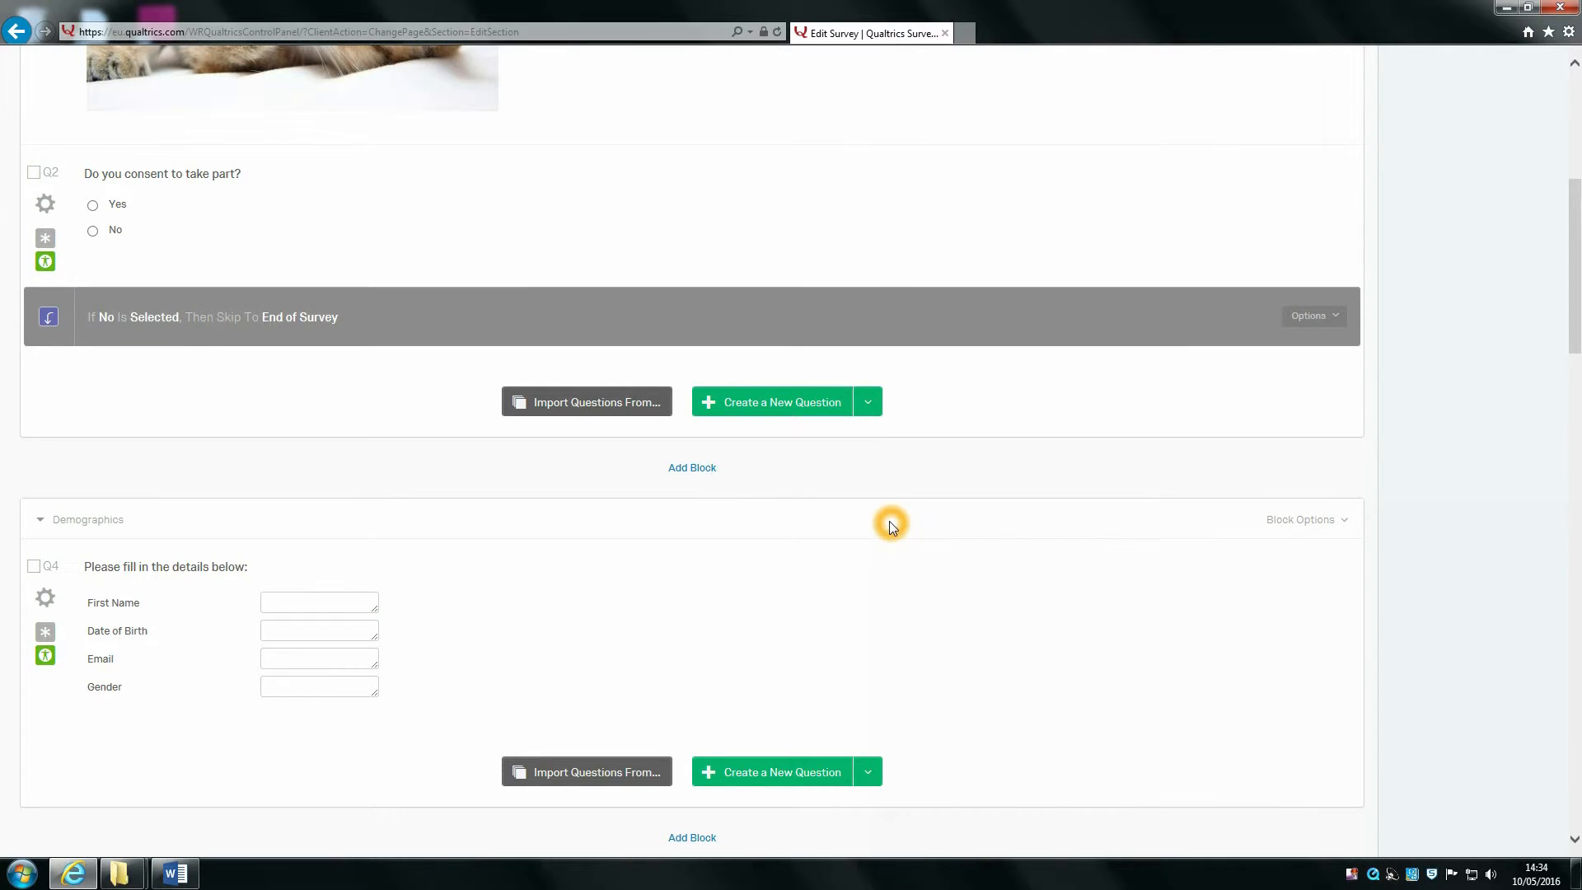
scroll(892, 527, down, 3)
click(660, 302)
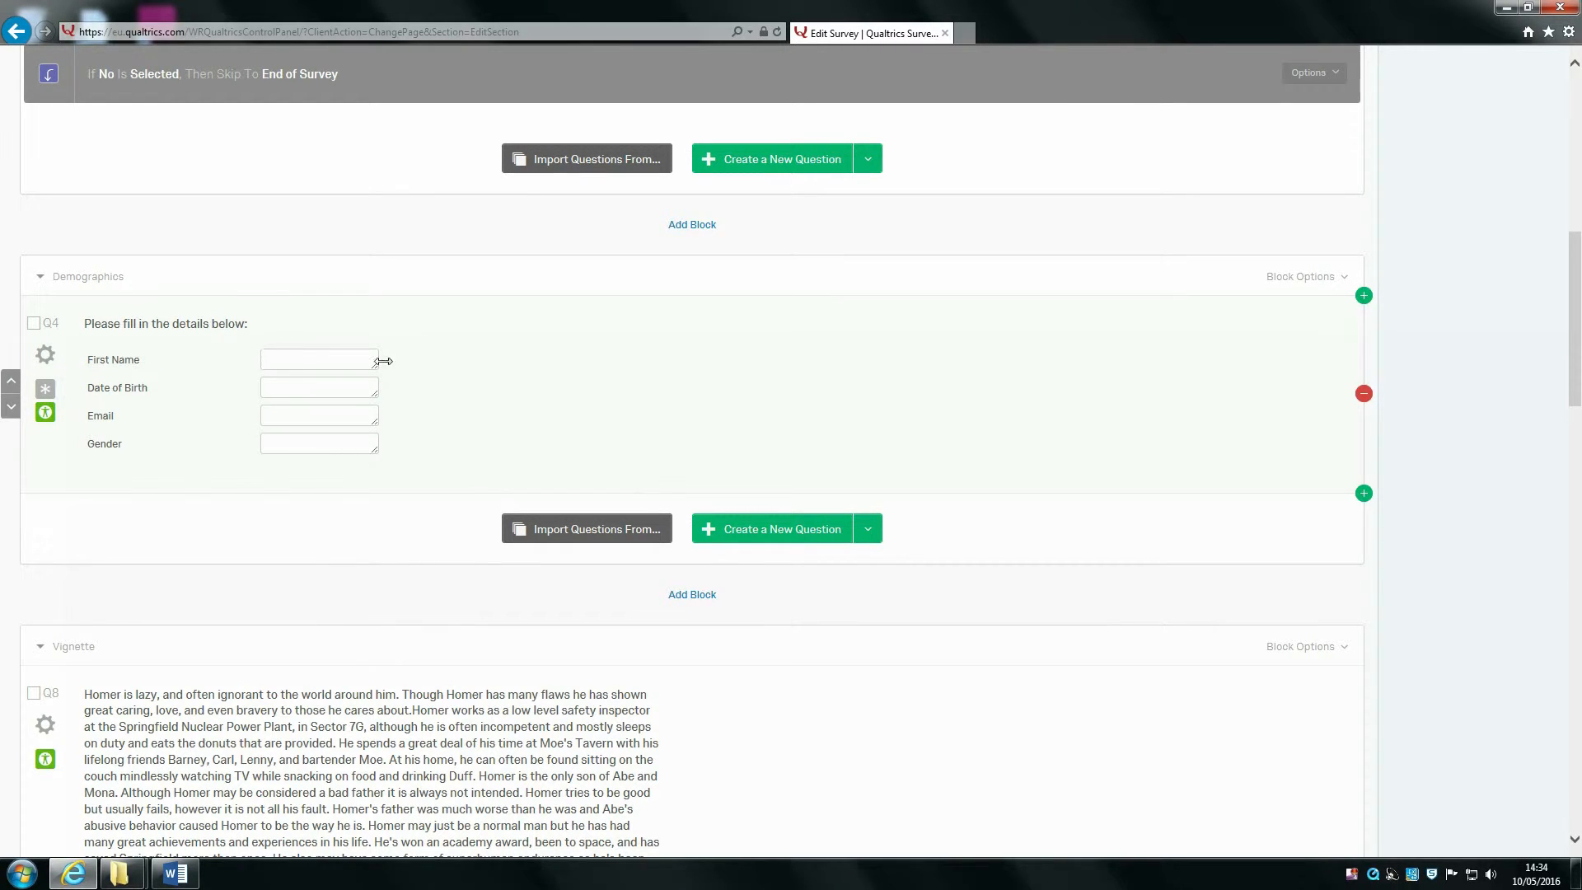
click(531, 400)
scroll(532, 403, down, 4)
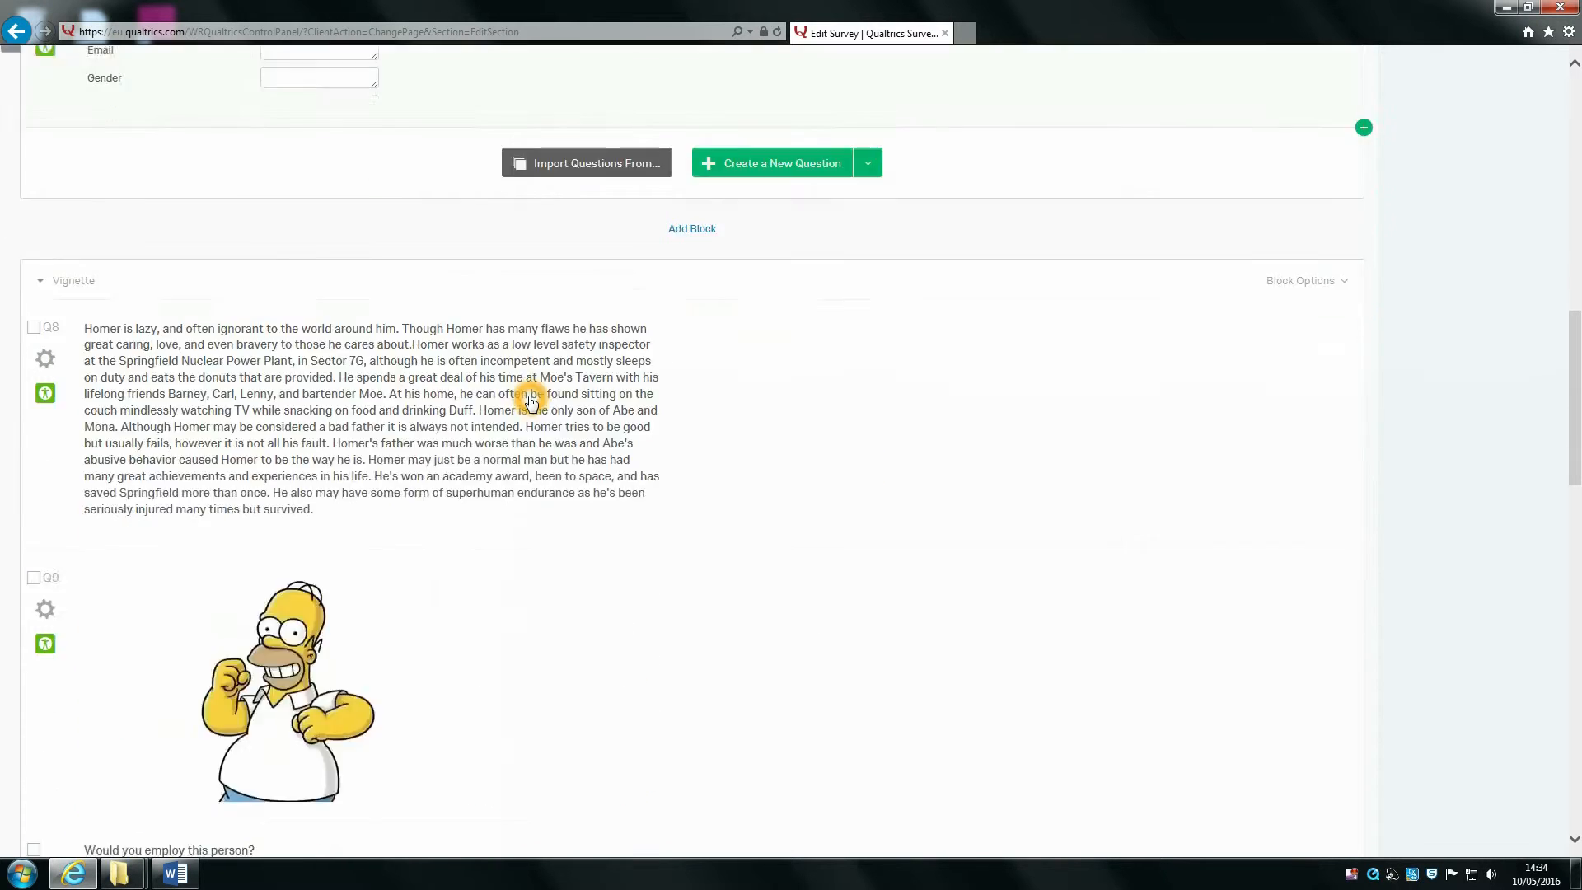
scroll(531, 401, down, 9)
scroll(527, 383, up, 3)
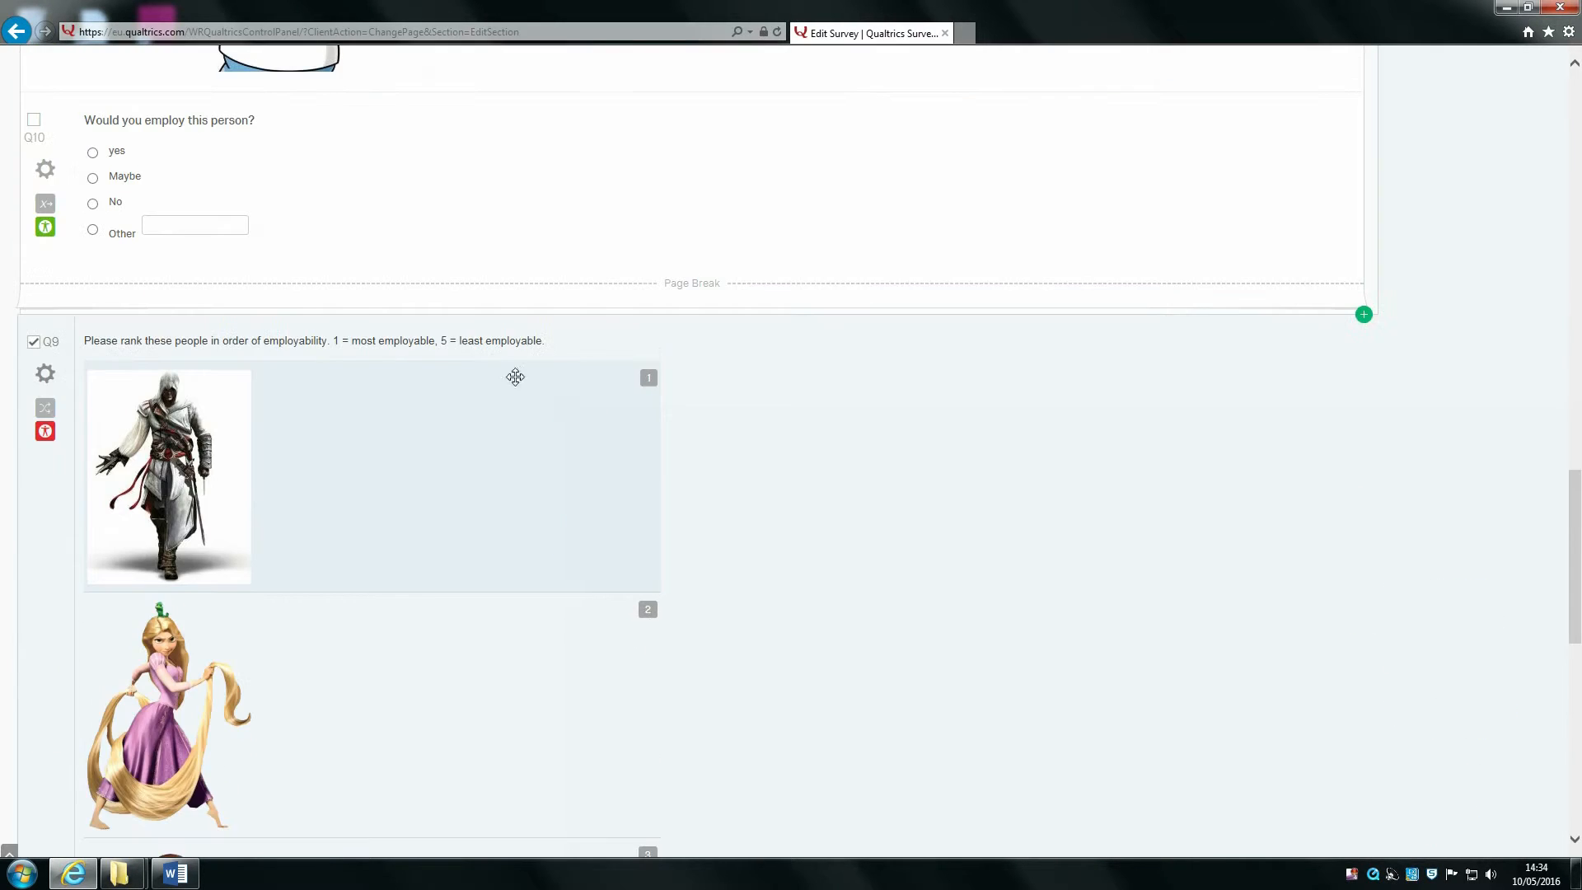
scroll(487, 558, down, 3)
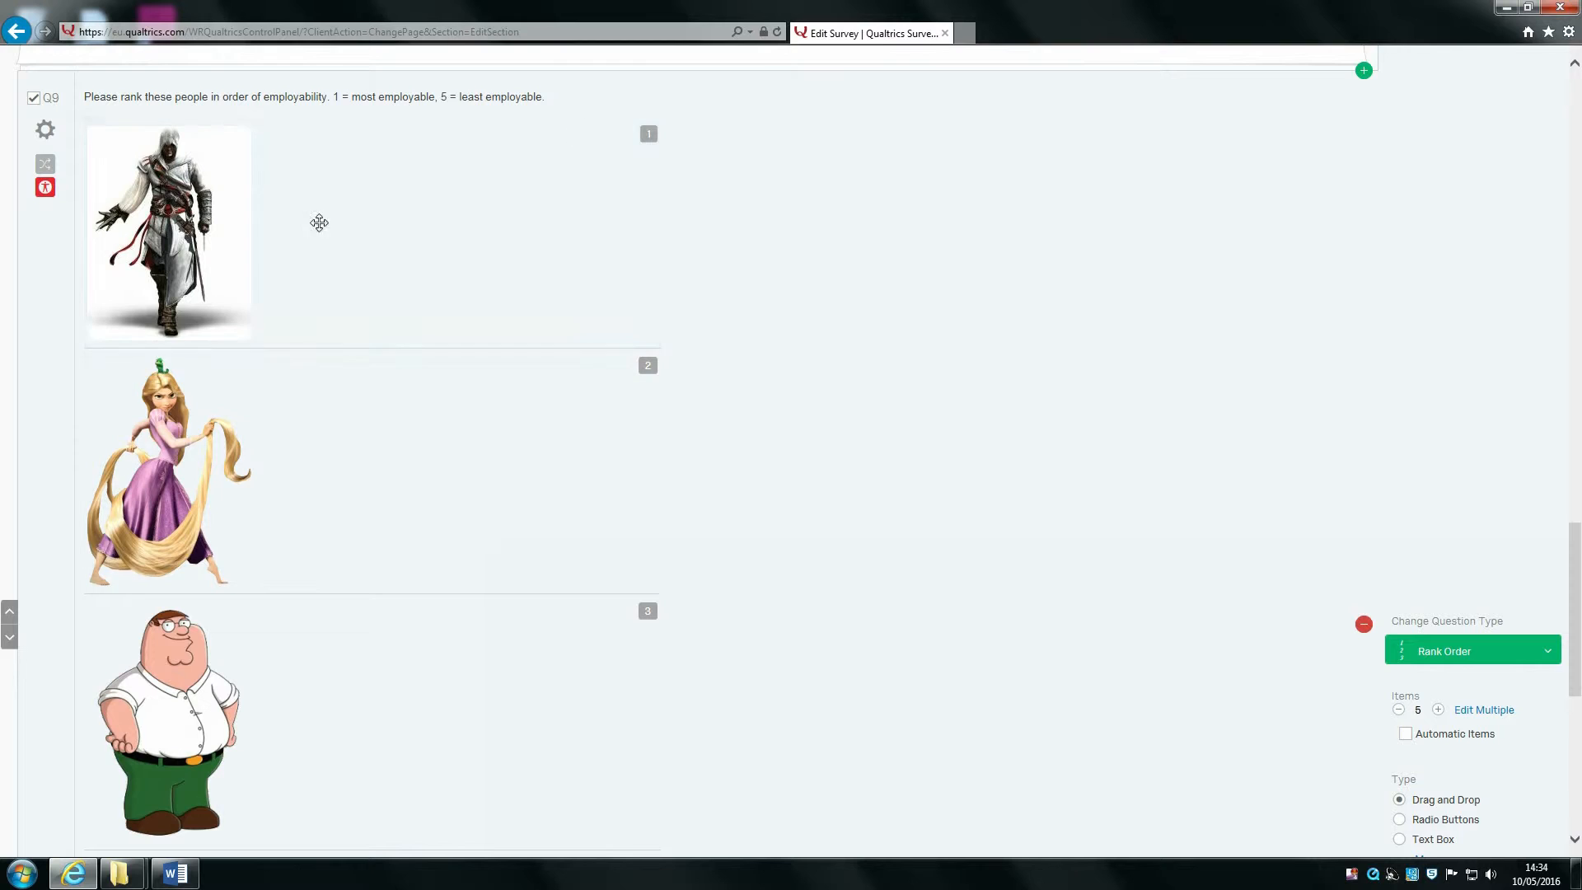
scroll(313, 247, down, 7)
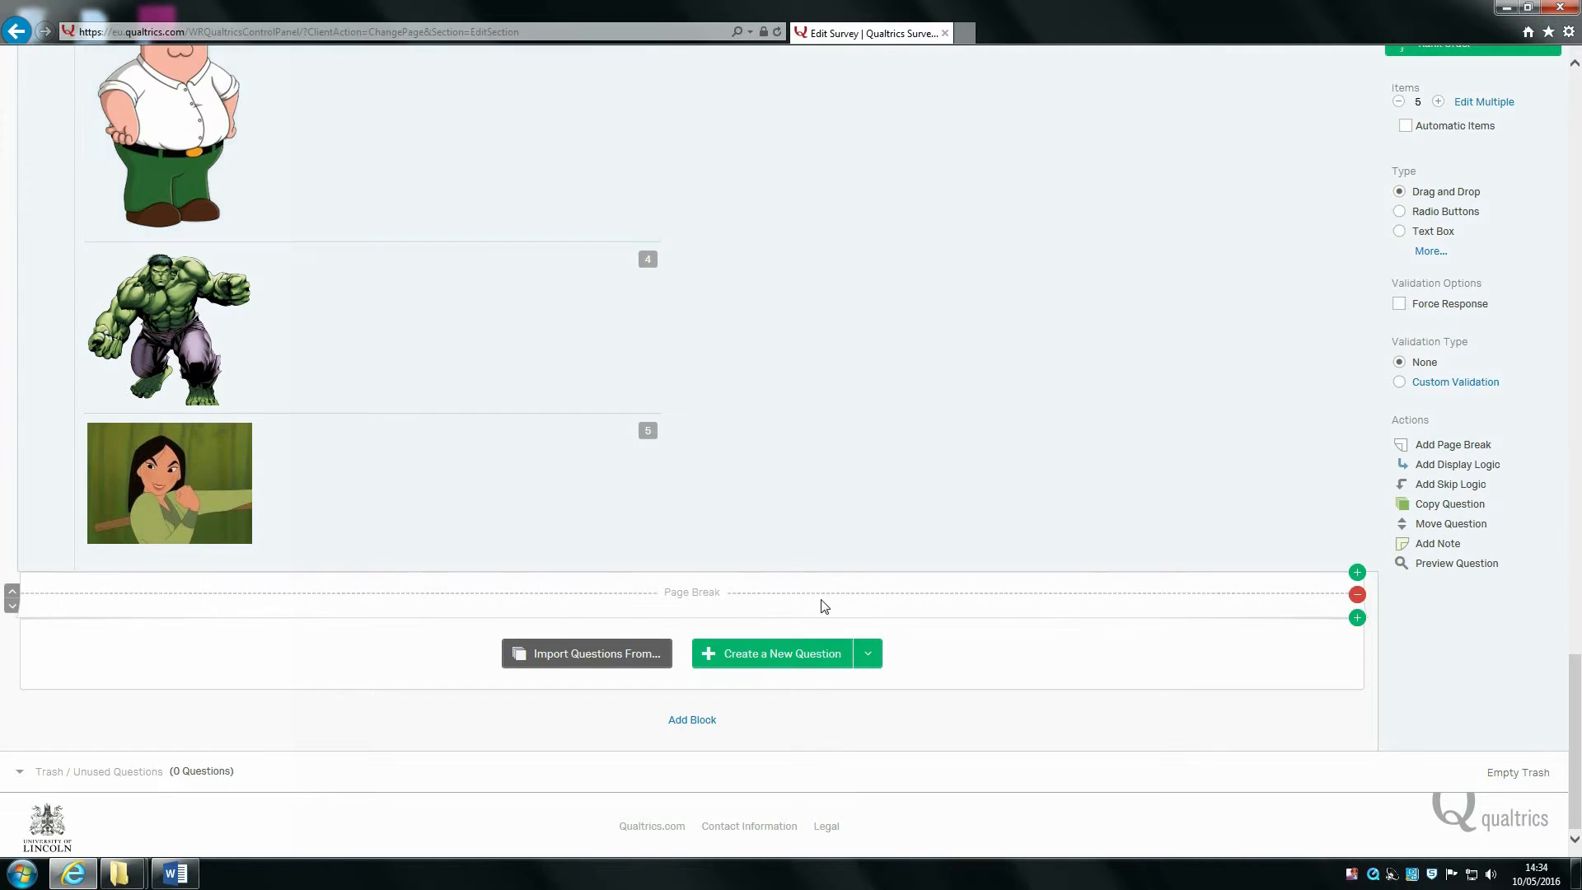
click(806, 653)
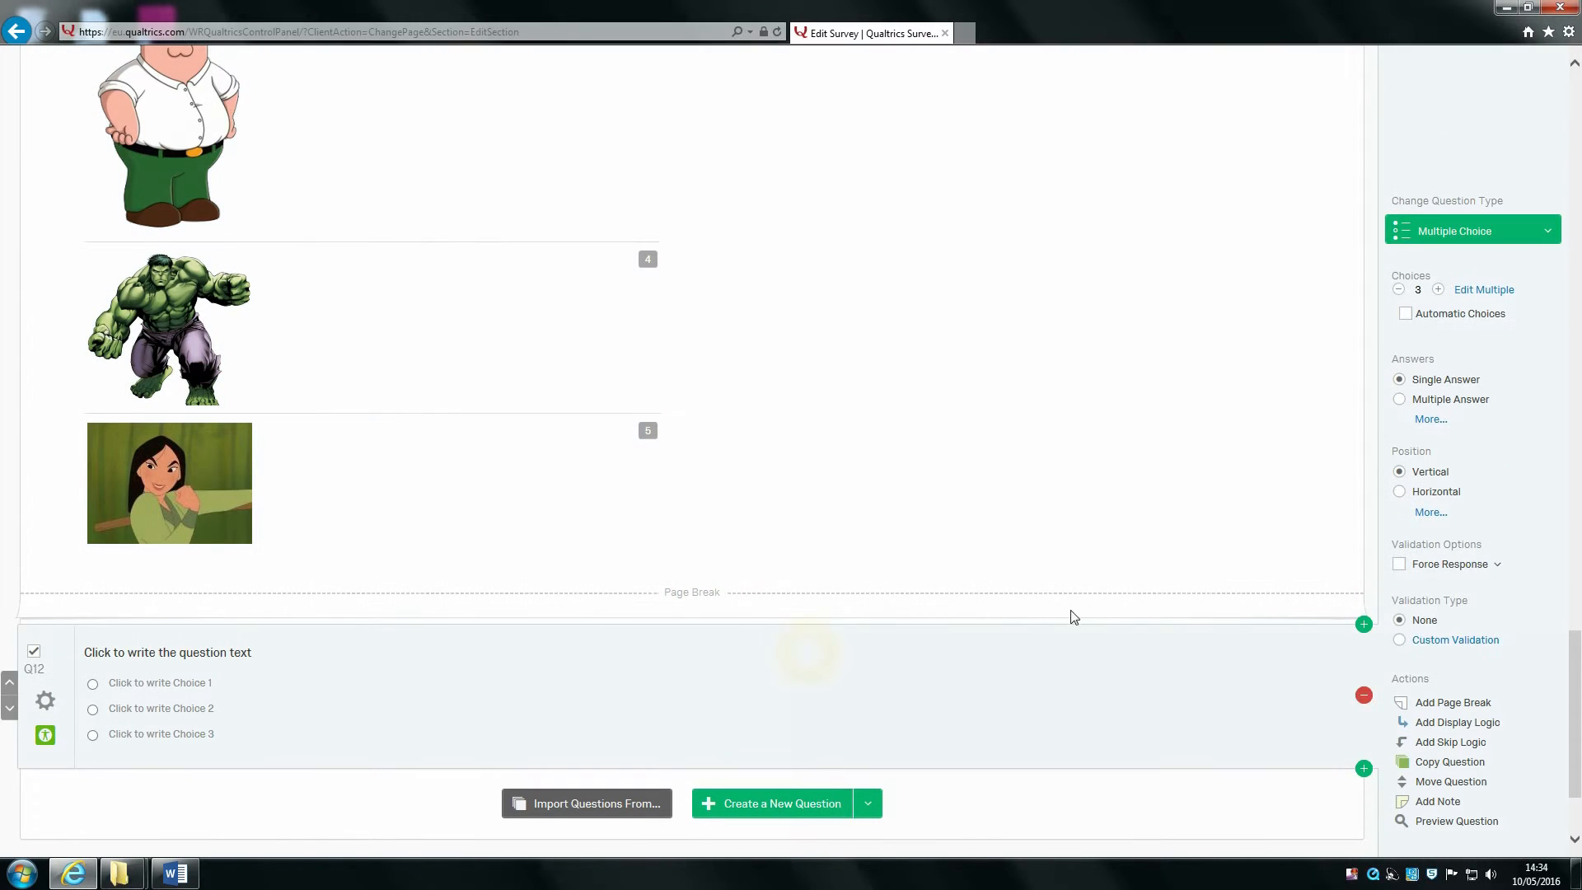
Step: Change Q12 to a Text Entry Essay Text Box question and delete its default wording
click(1518, 235)
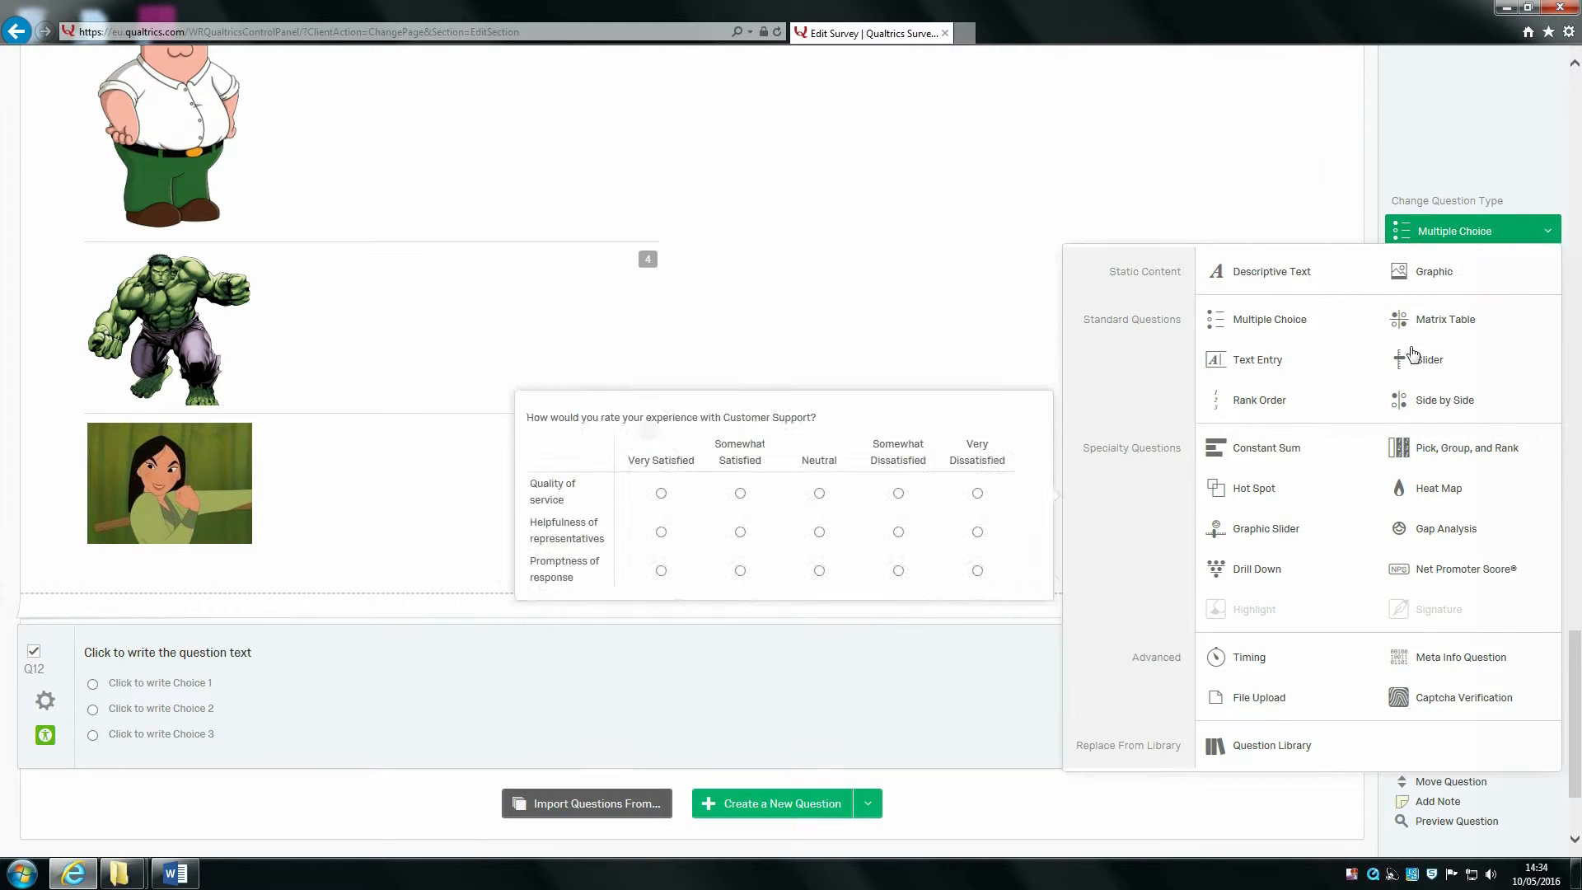
click(1364, 361)
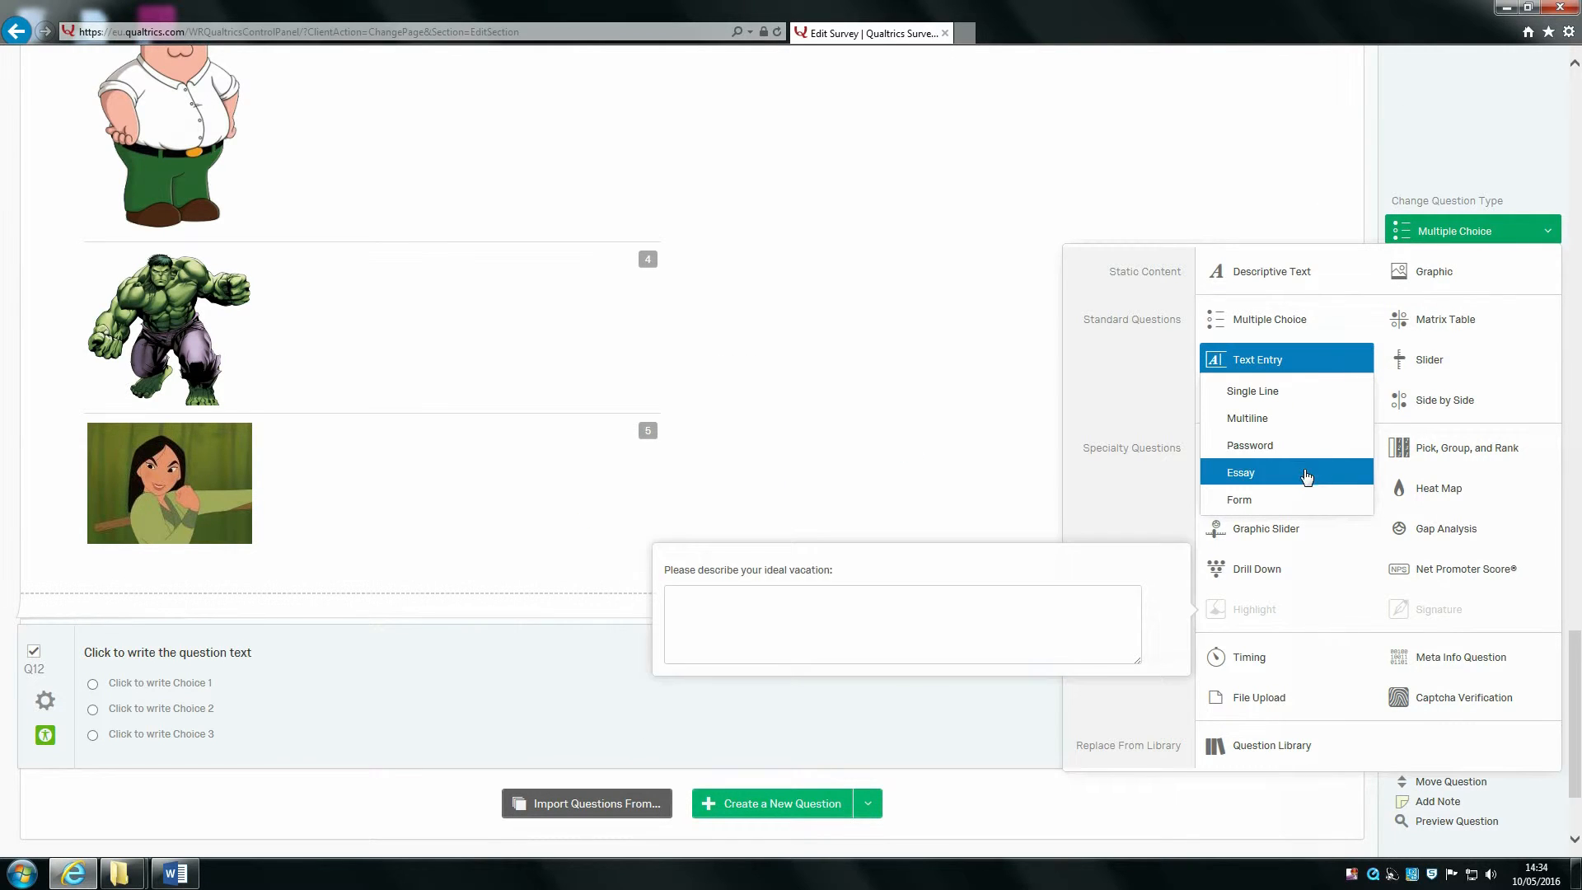
click(1274, 468)
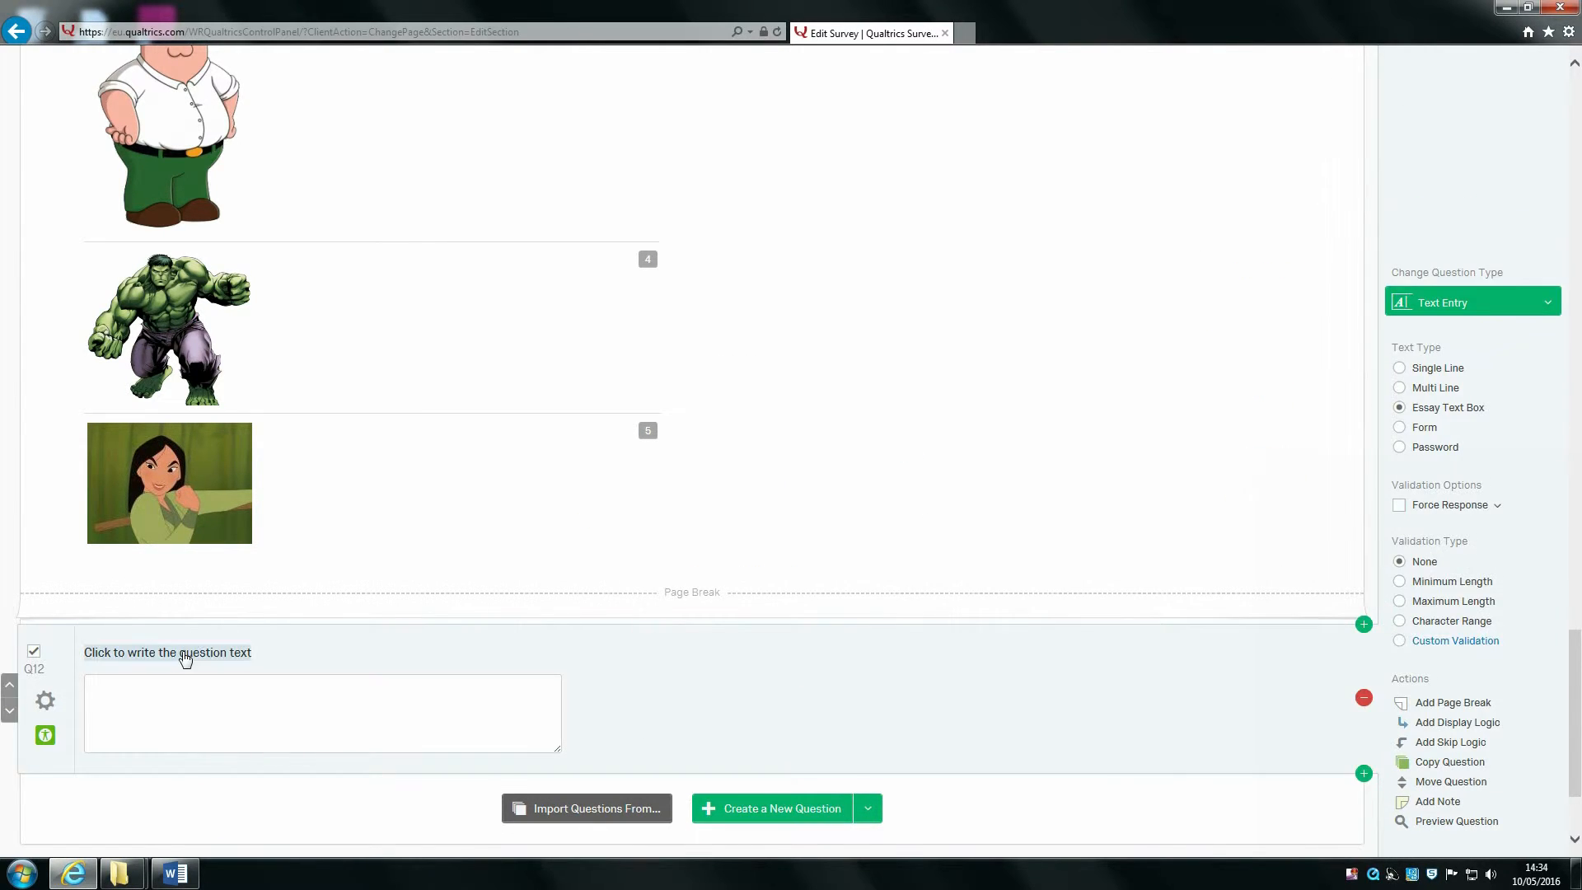
click(185, 657)
key(BackSpace)
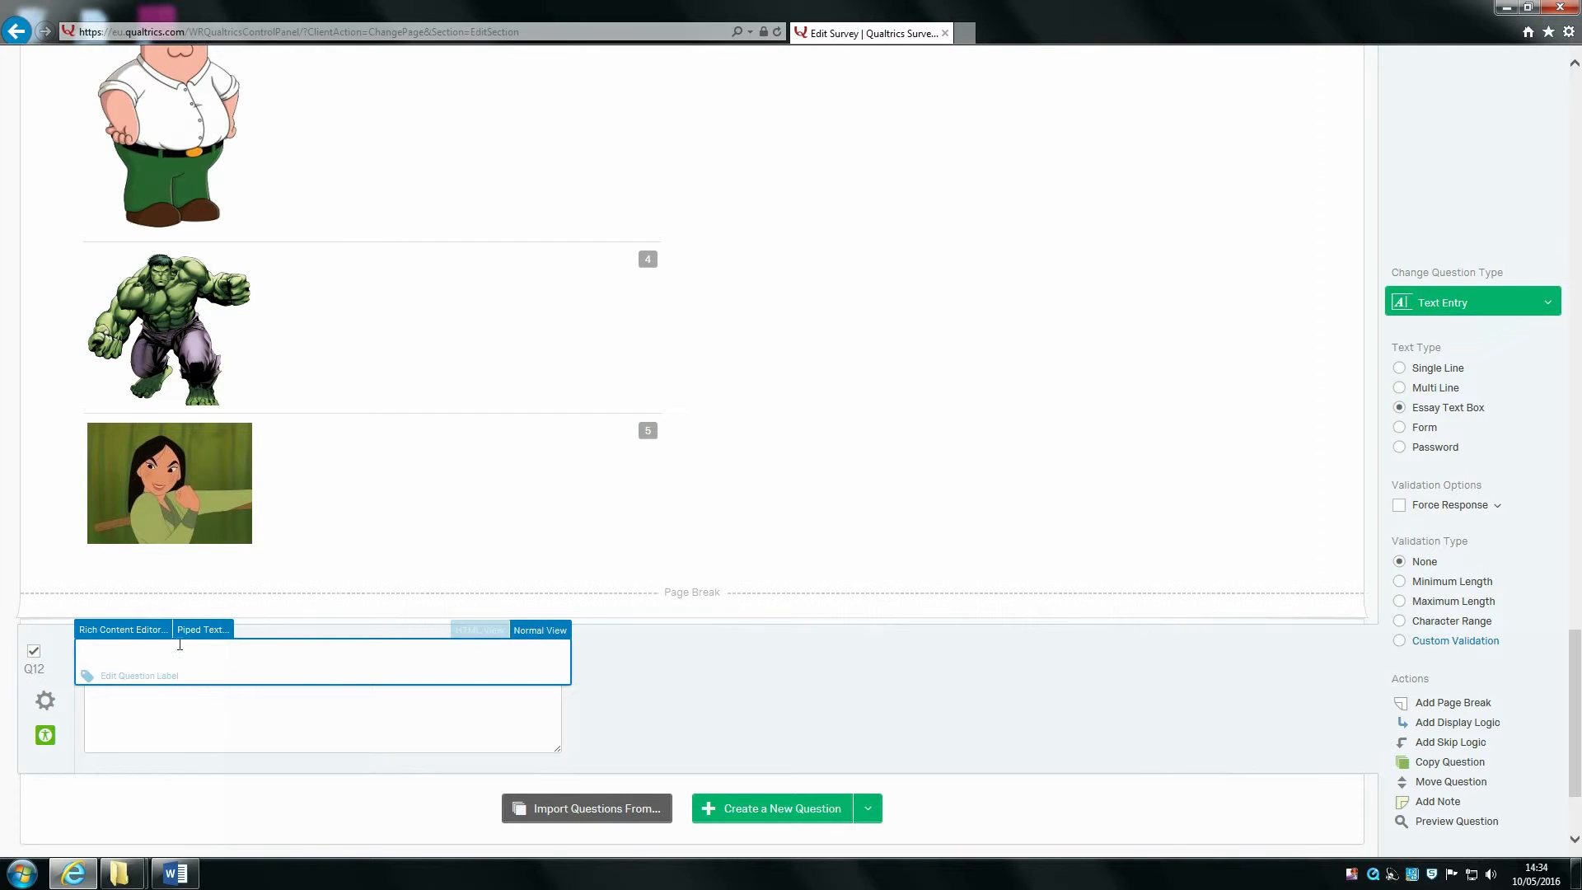
Step: Start Q12's text with First Name piped from Q4, followed by 'why did you select'
click(202, 633)
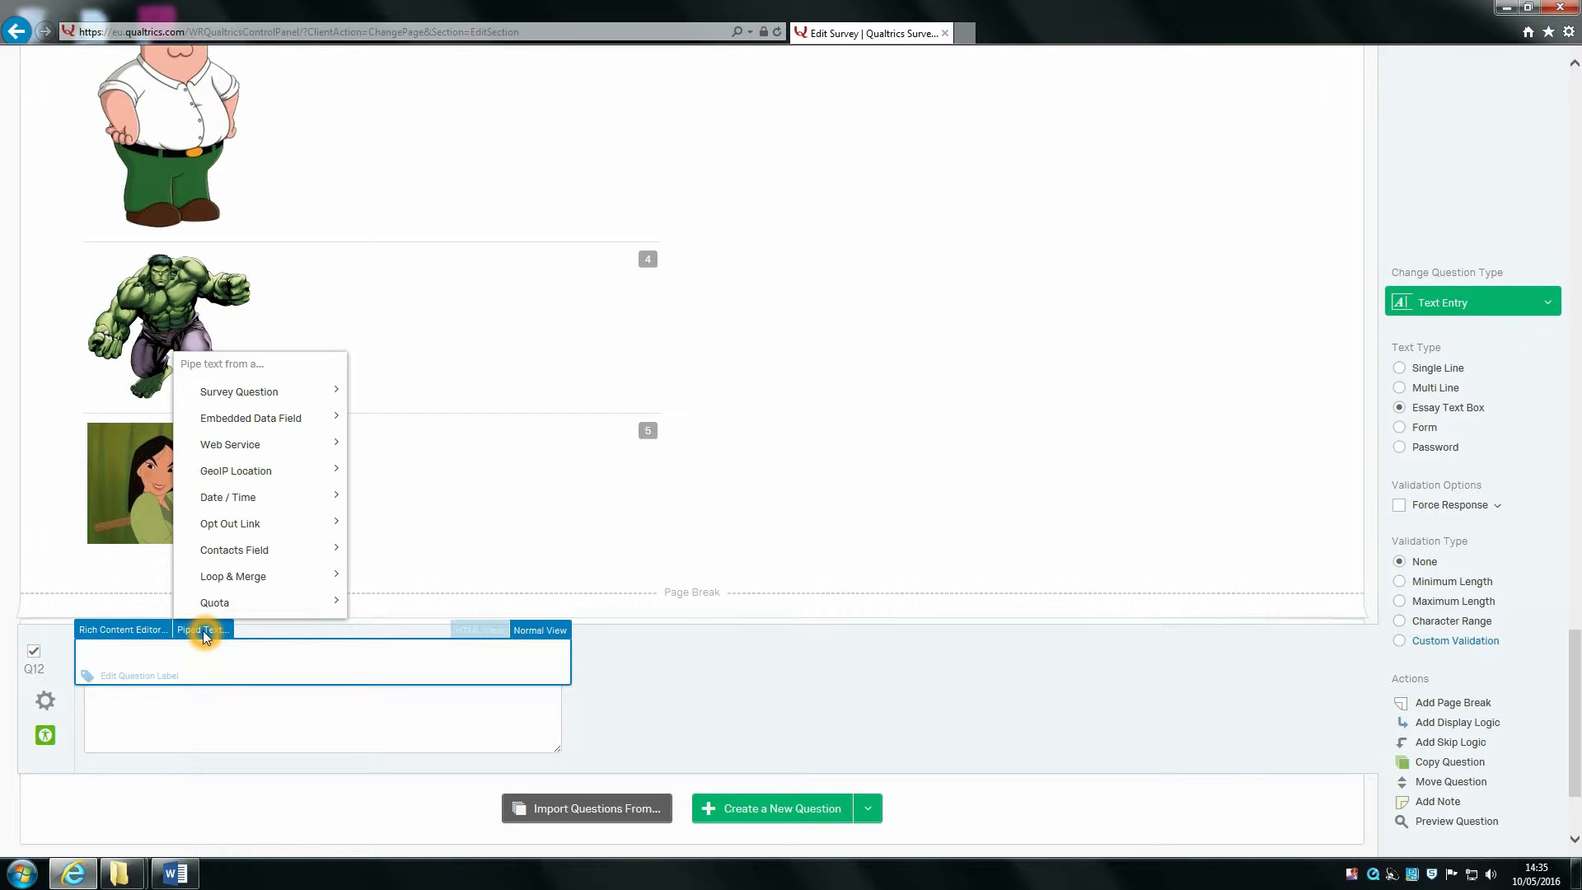
mouse_move(300, 400)
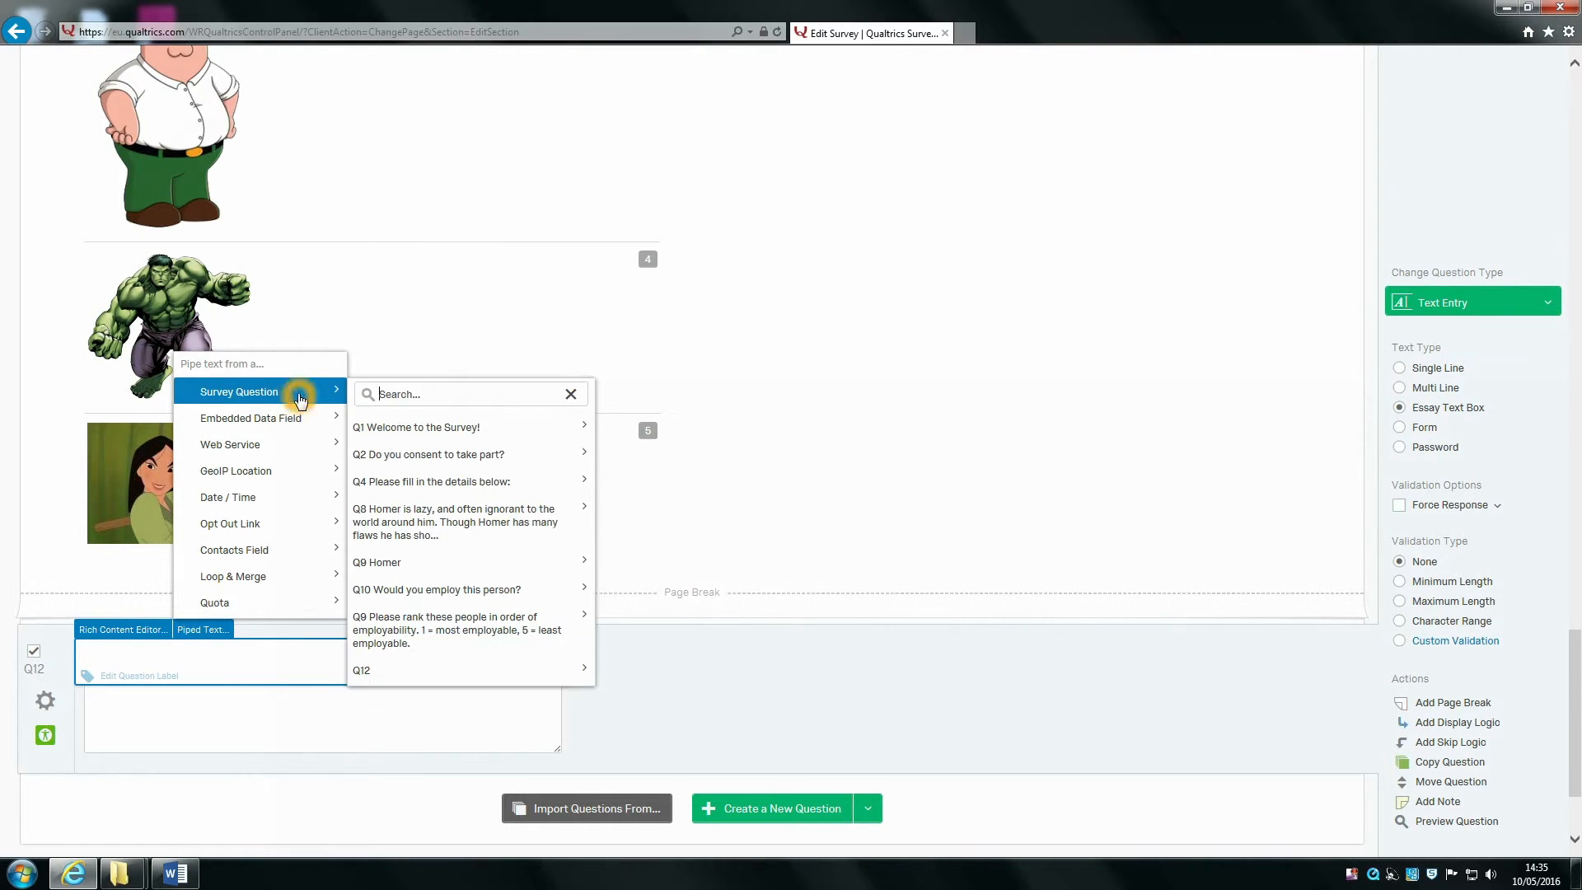
mouse_move(492, 506)
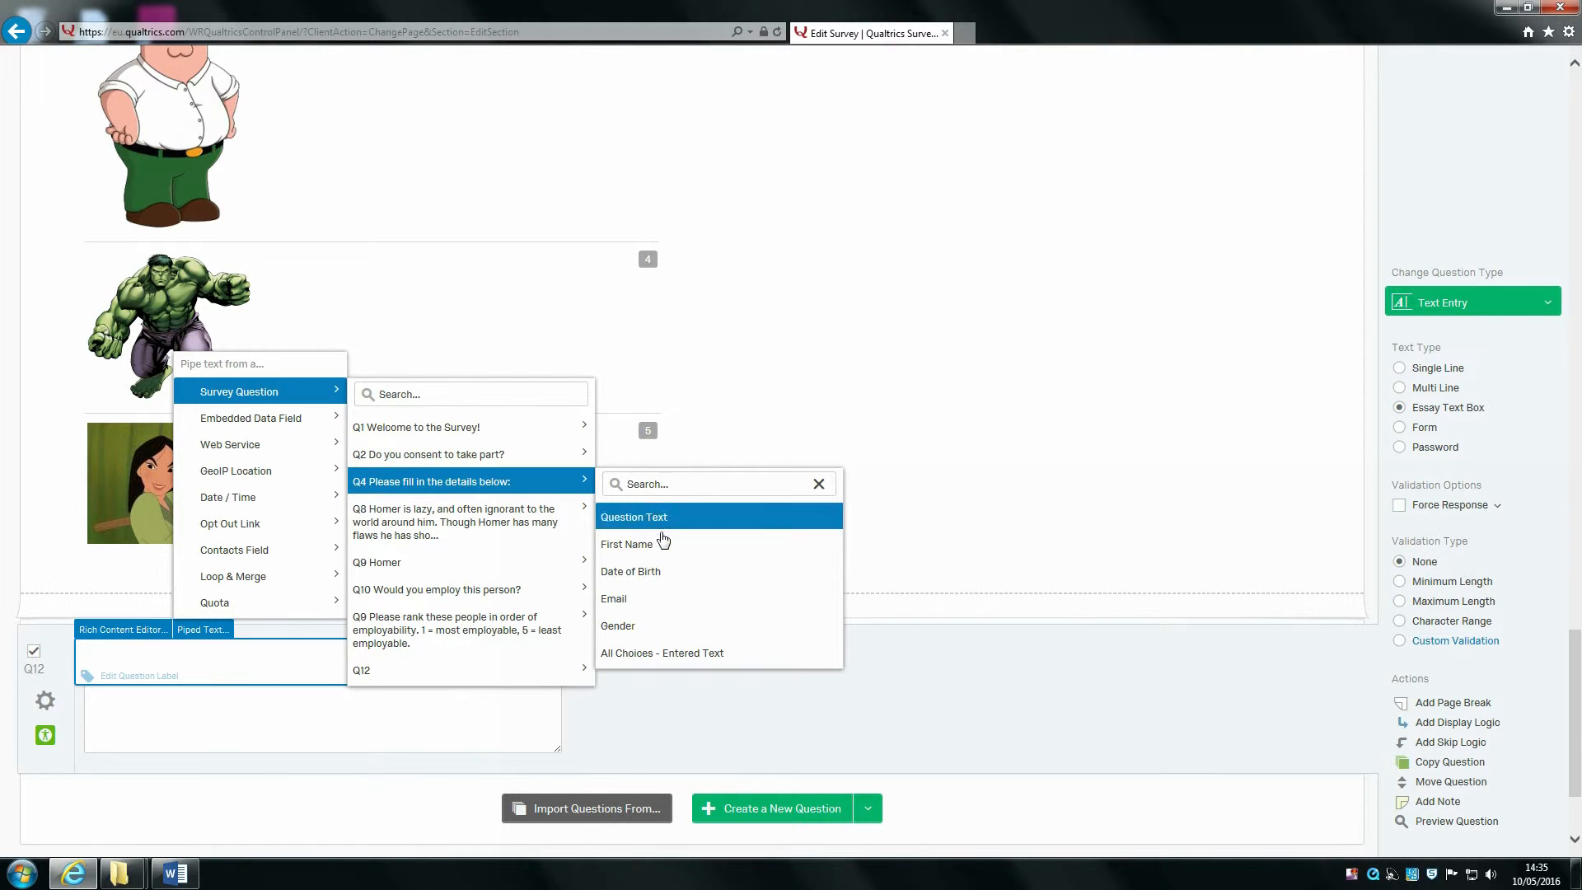
click(636, 548)
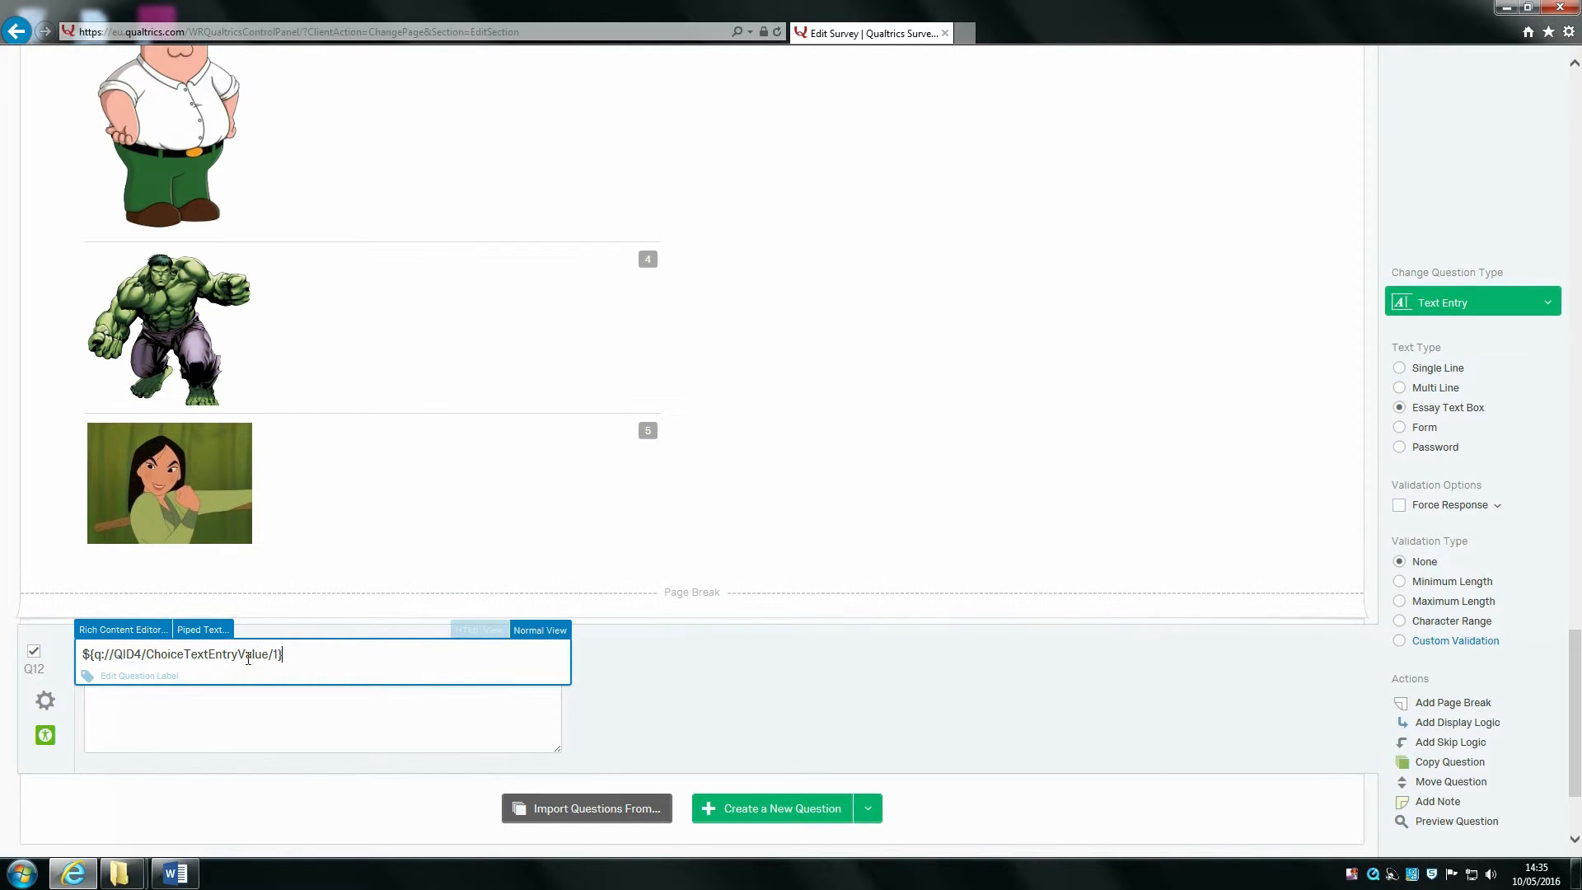
click(536, 663)
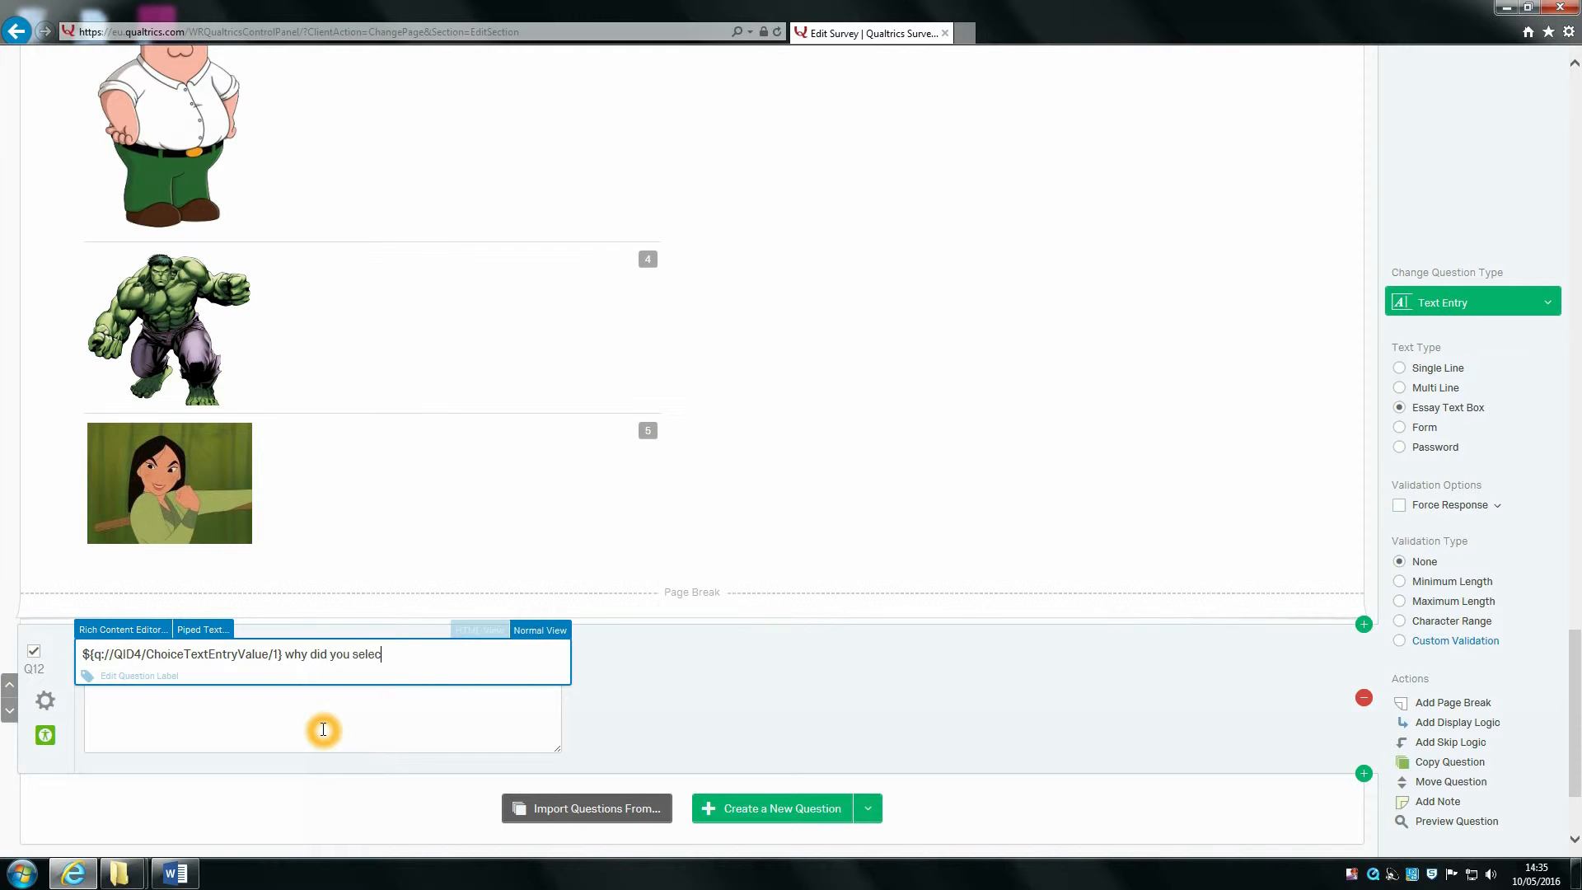
scroll(568, 305, up, 10)
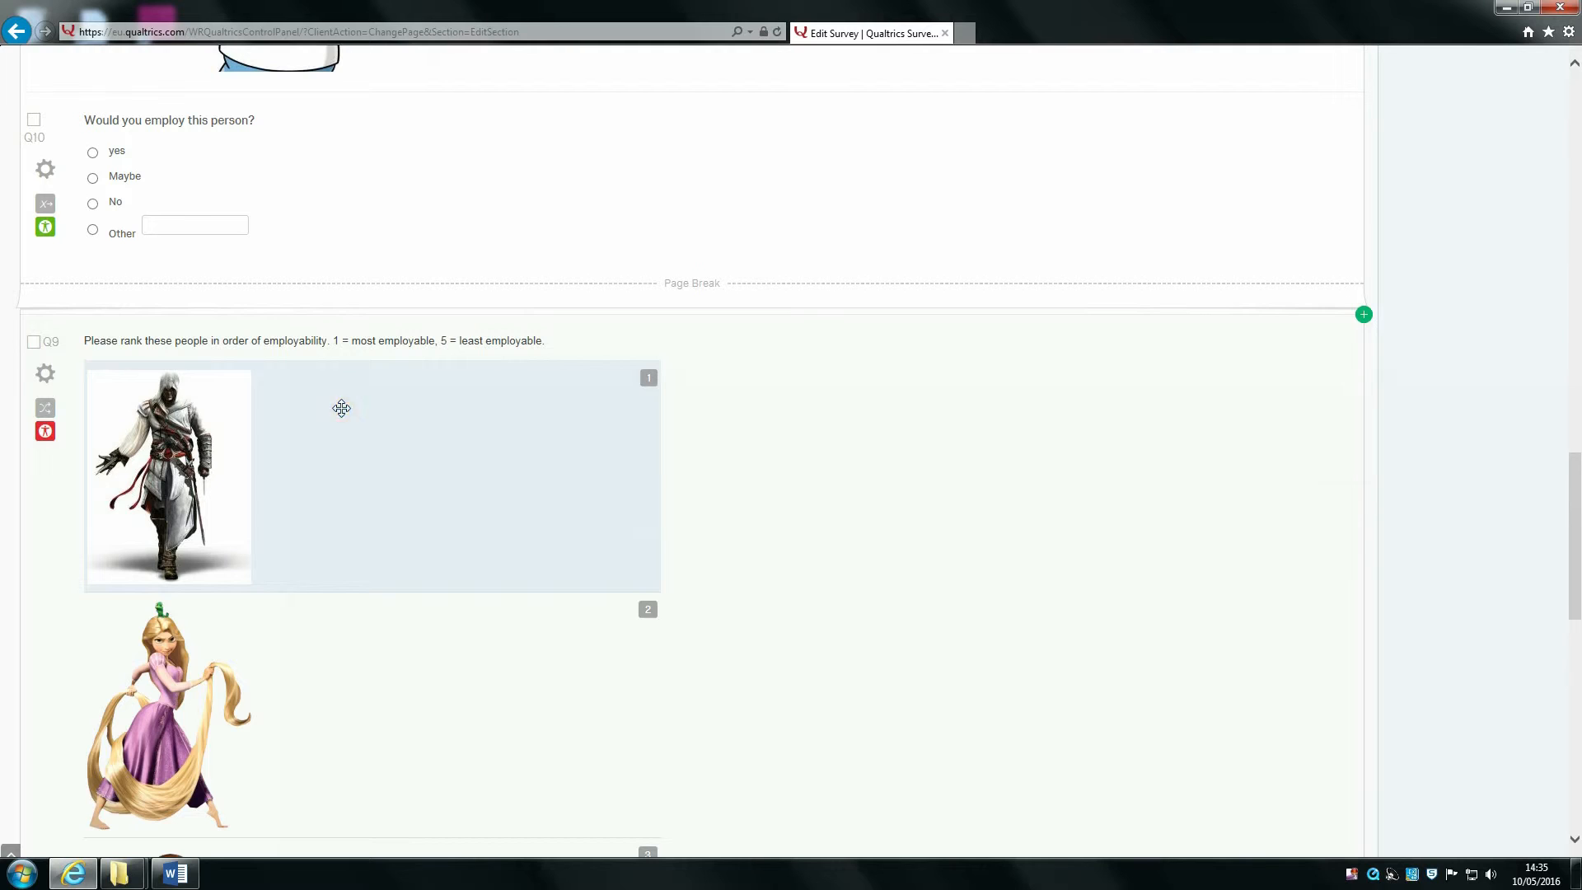
scroll(455, 448, down, 8)
scroll(455, 448, down, 3)
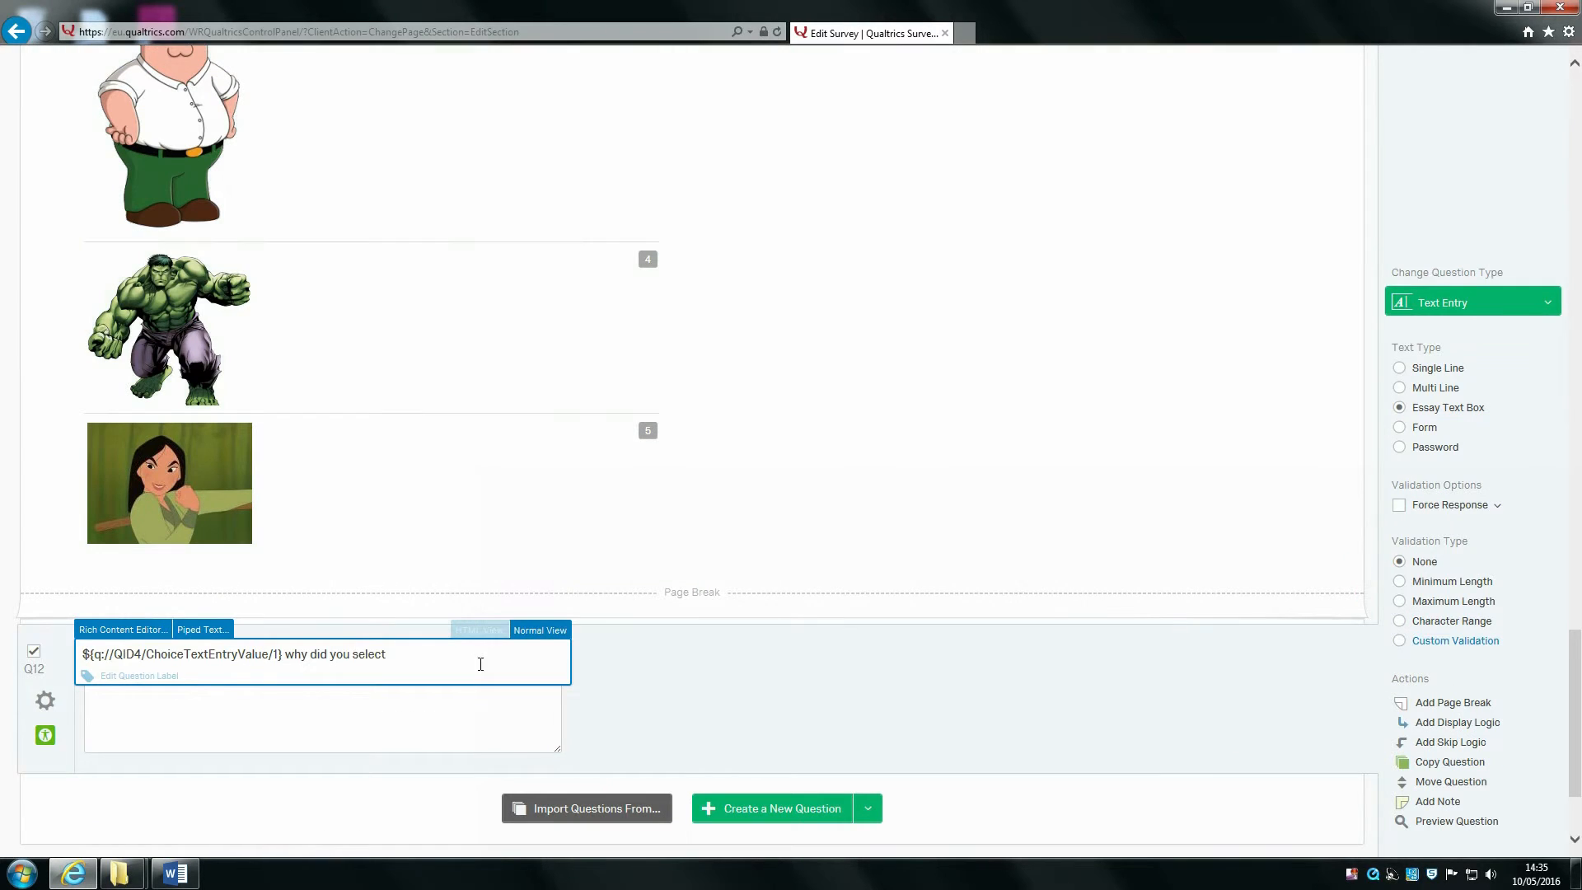
Step: Pipe Q9's Choice With Lowest Numeric Value into Q12, ending 'as the most employable character?'
click(206, 632)
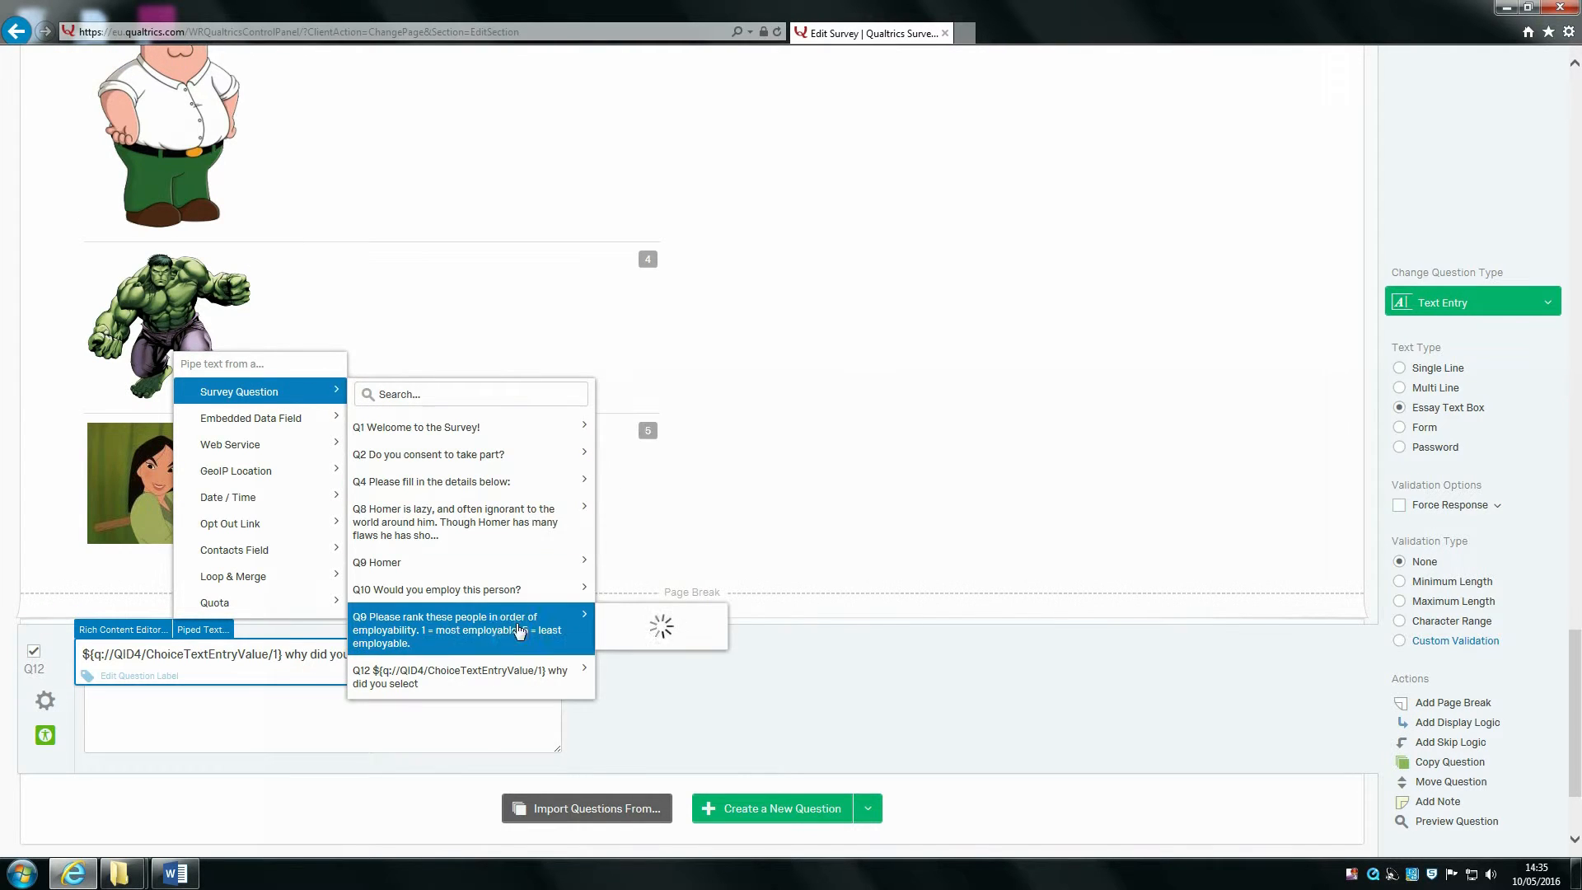
click(511, 633)
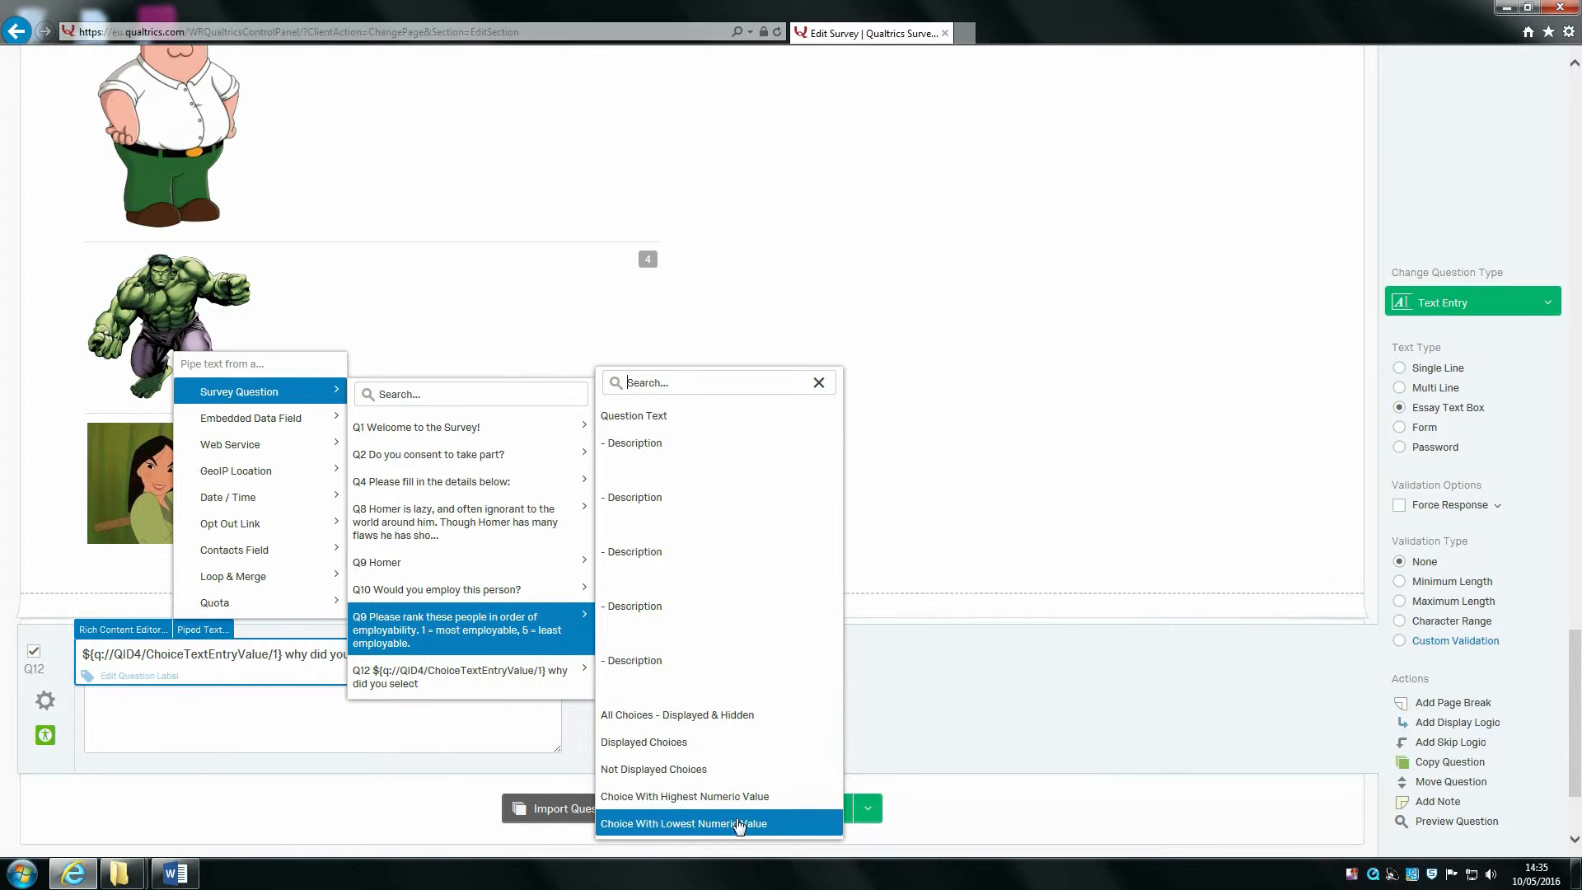
click(689, 824)
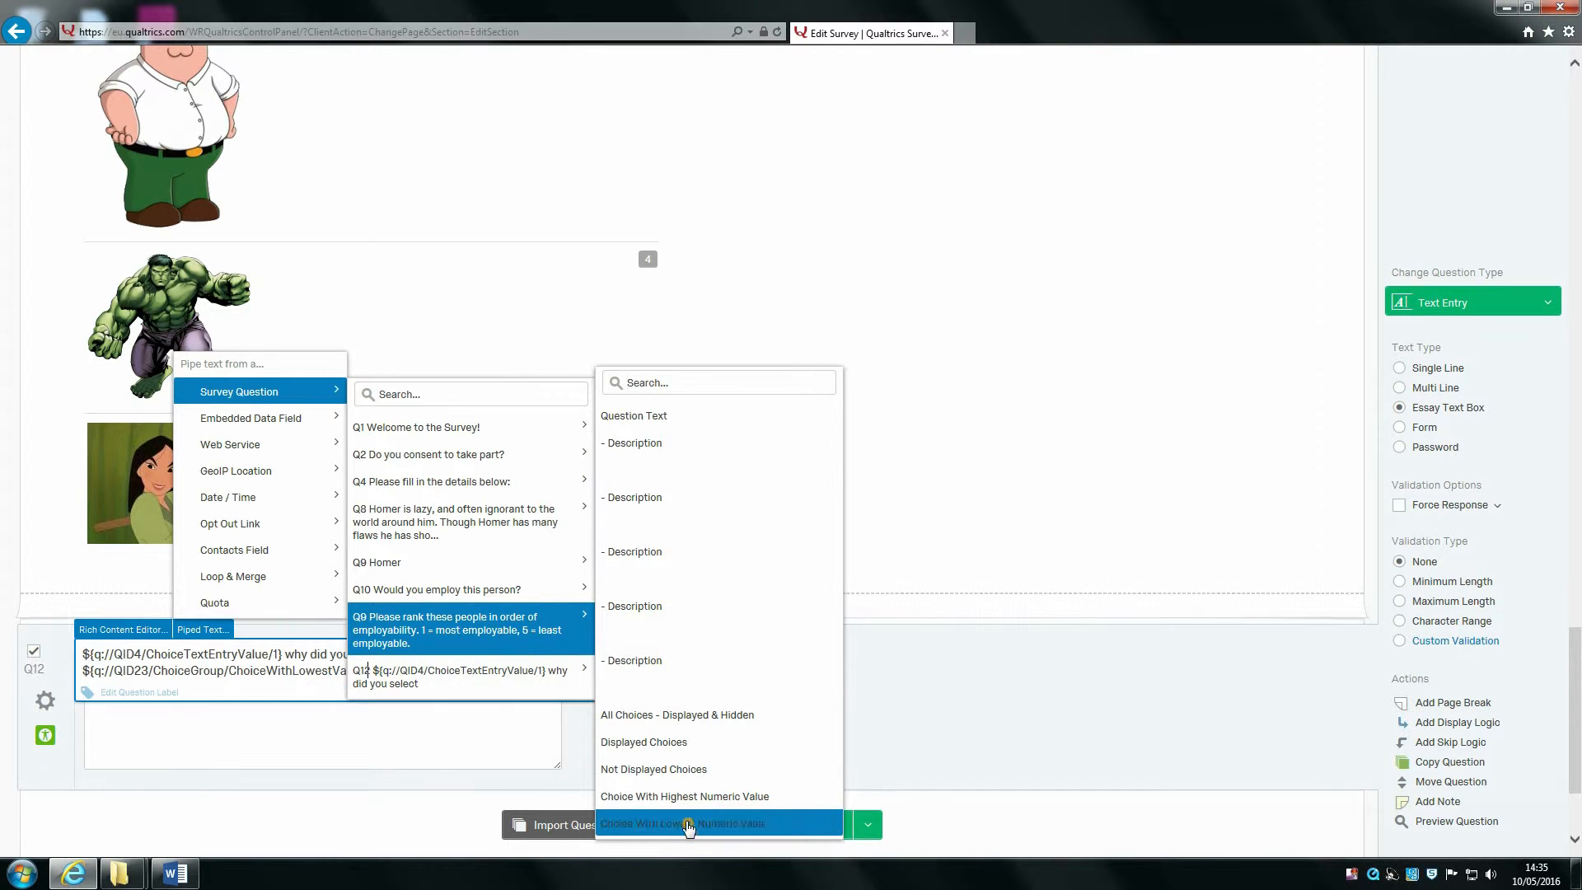
scroll(700, 577, up, 7)
scroll(705, 491, up, 3)
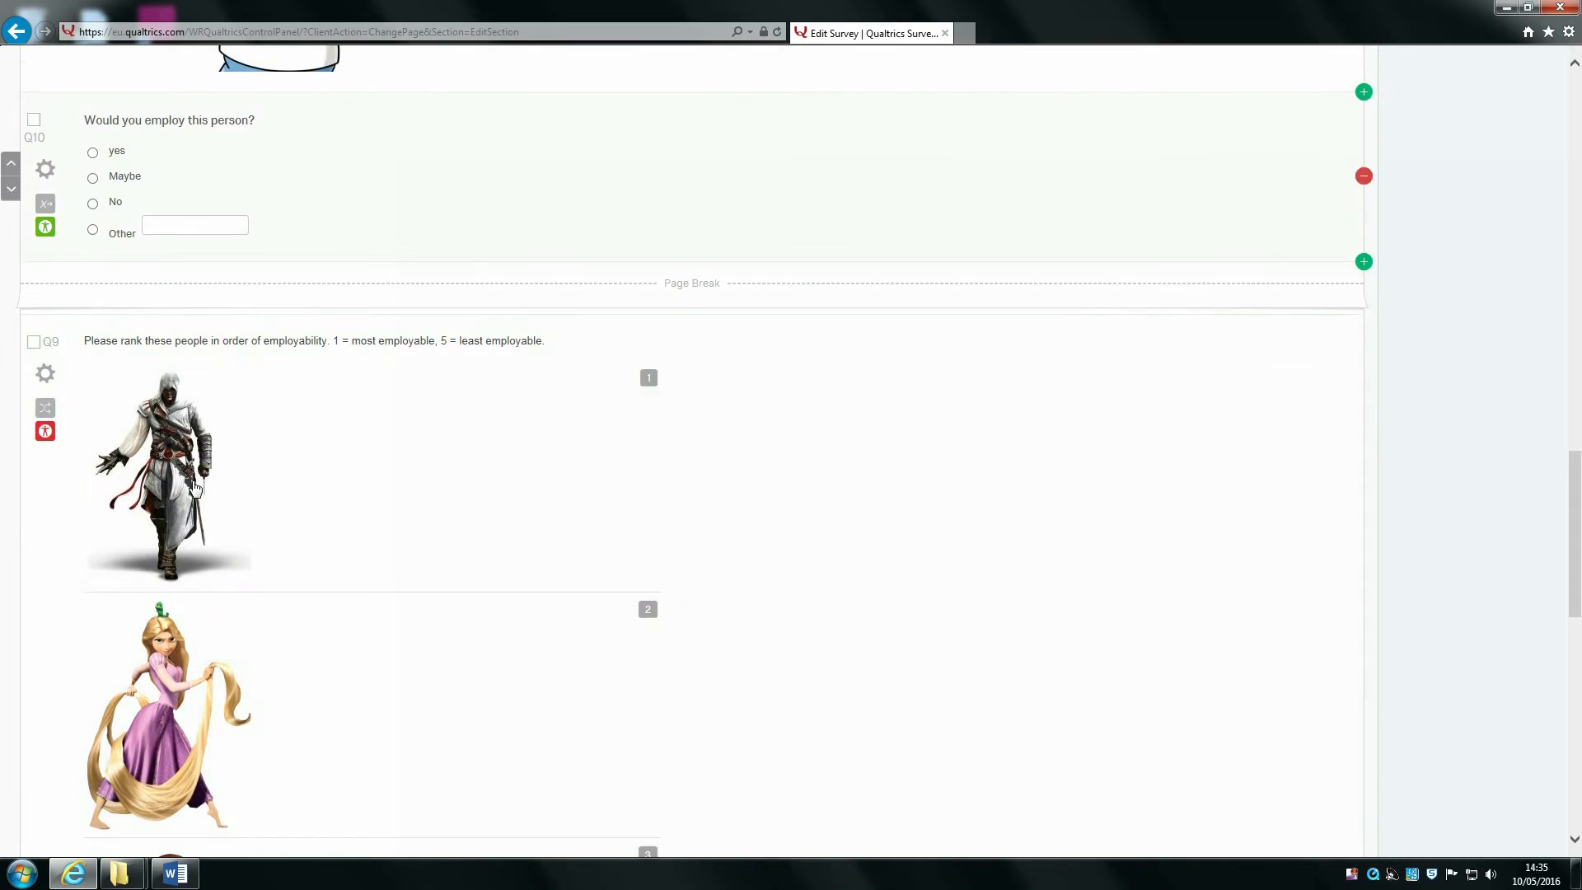
click(875, 491)
scroll(875, 491, down, 10)
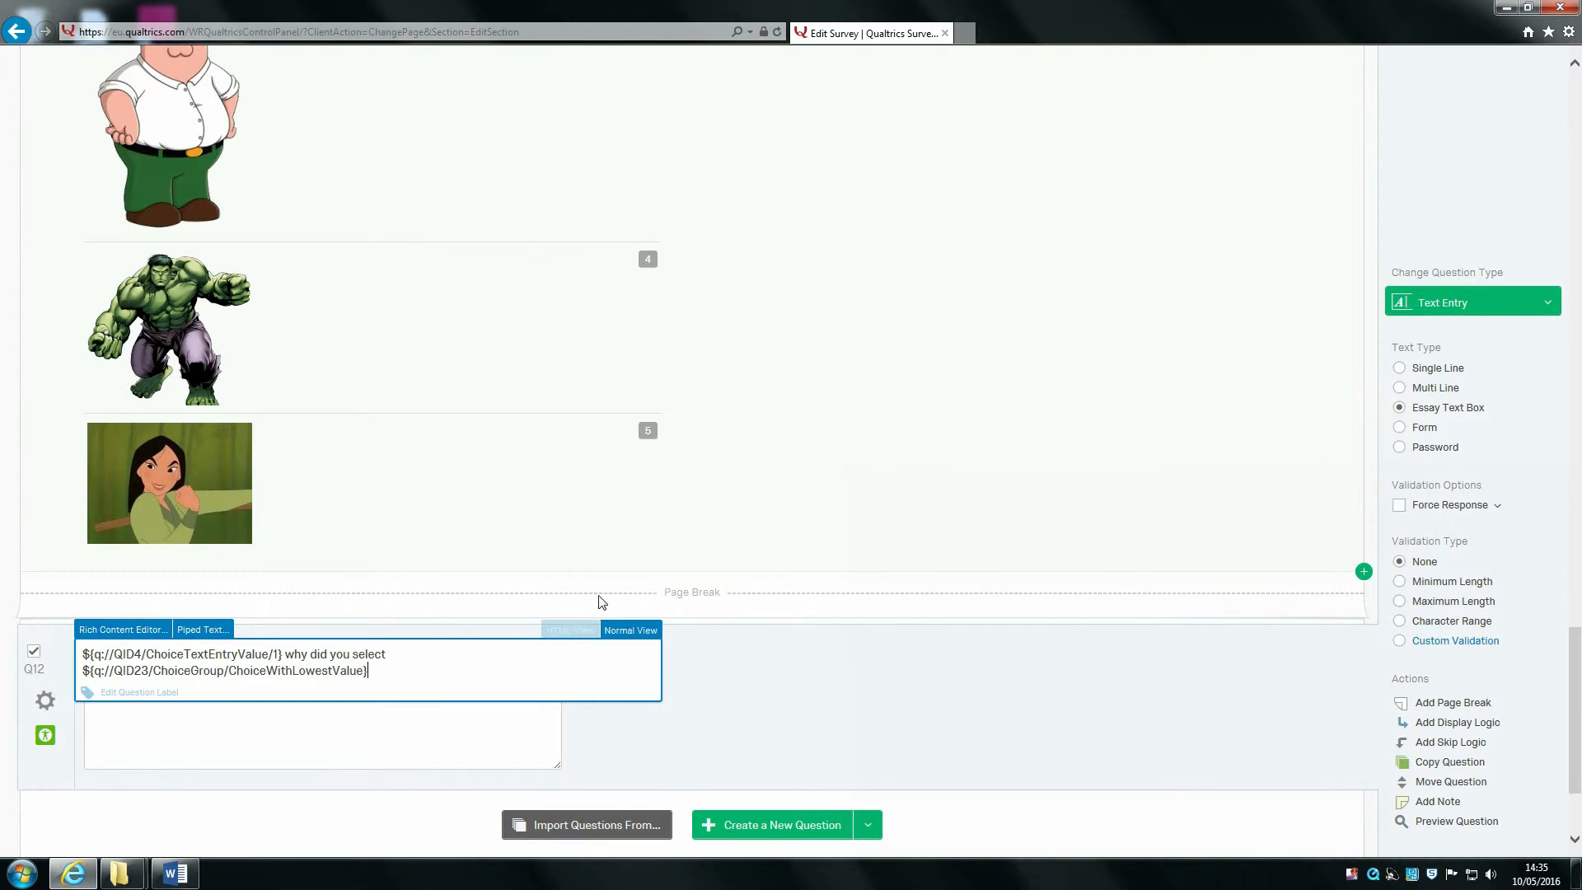
click(465, 680)
key(BackSpace)
text(the most employable character?)
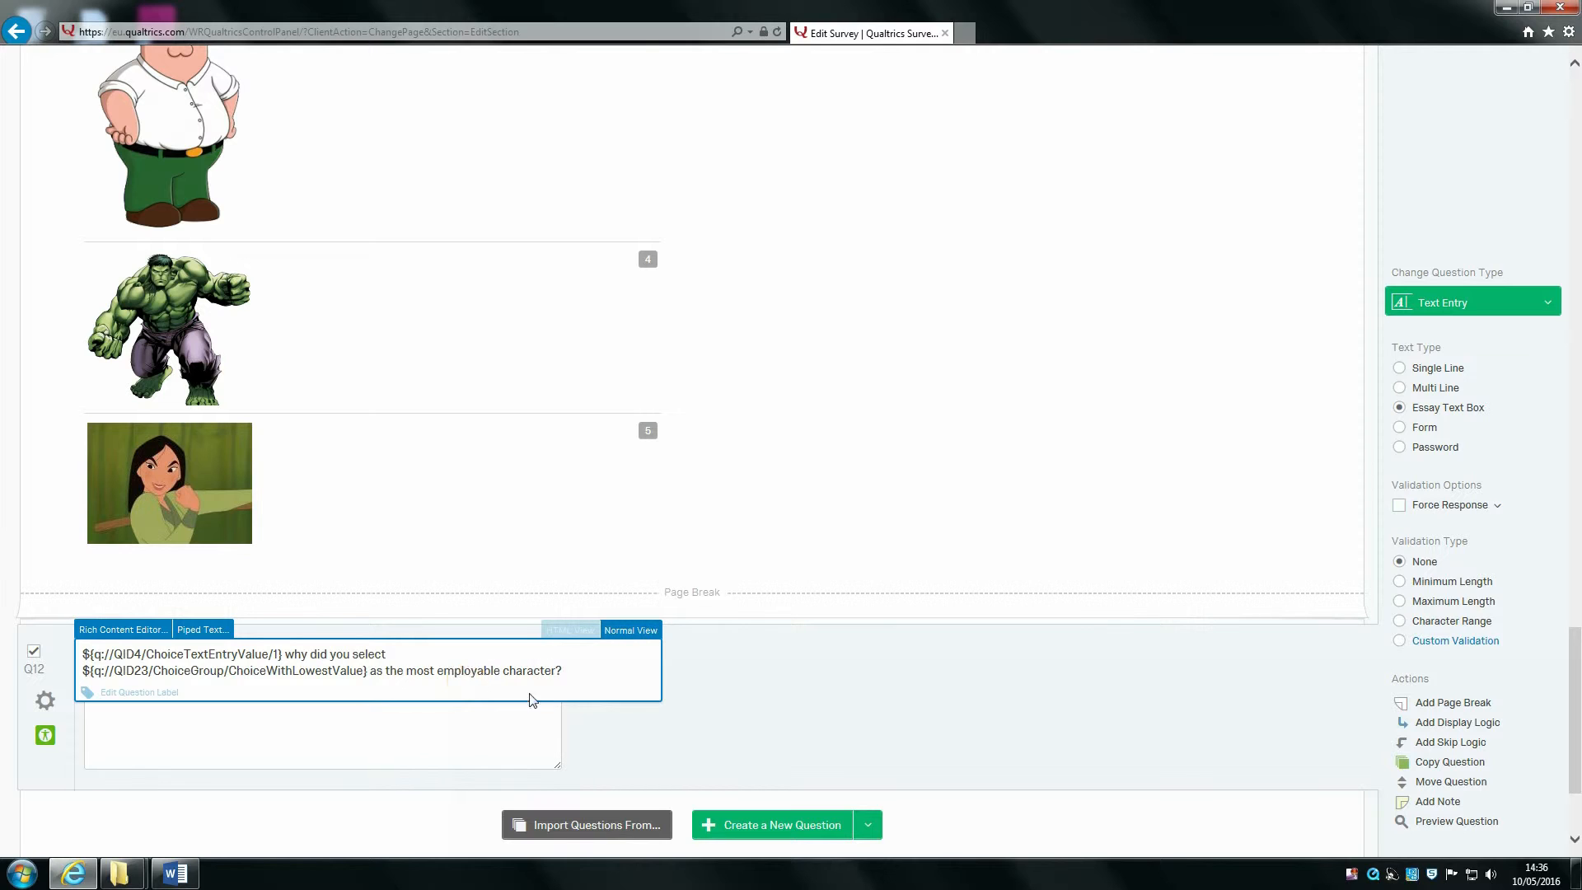
click(812, 724)
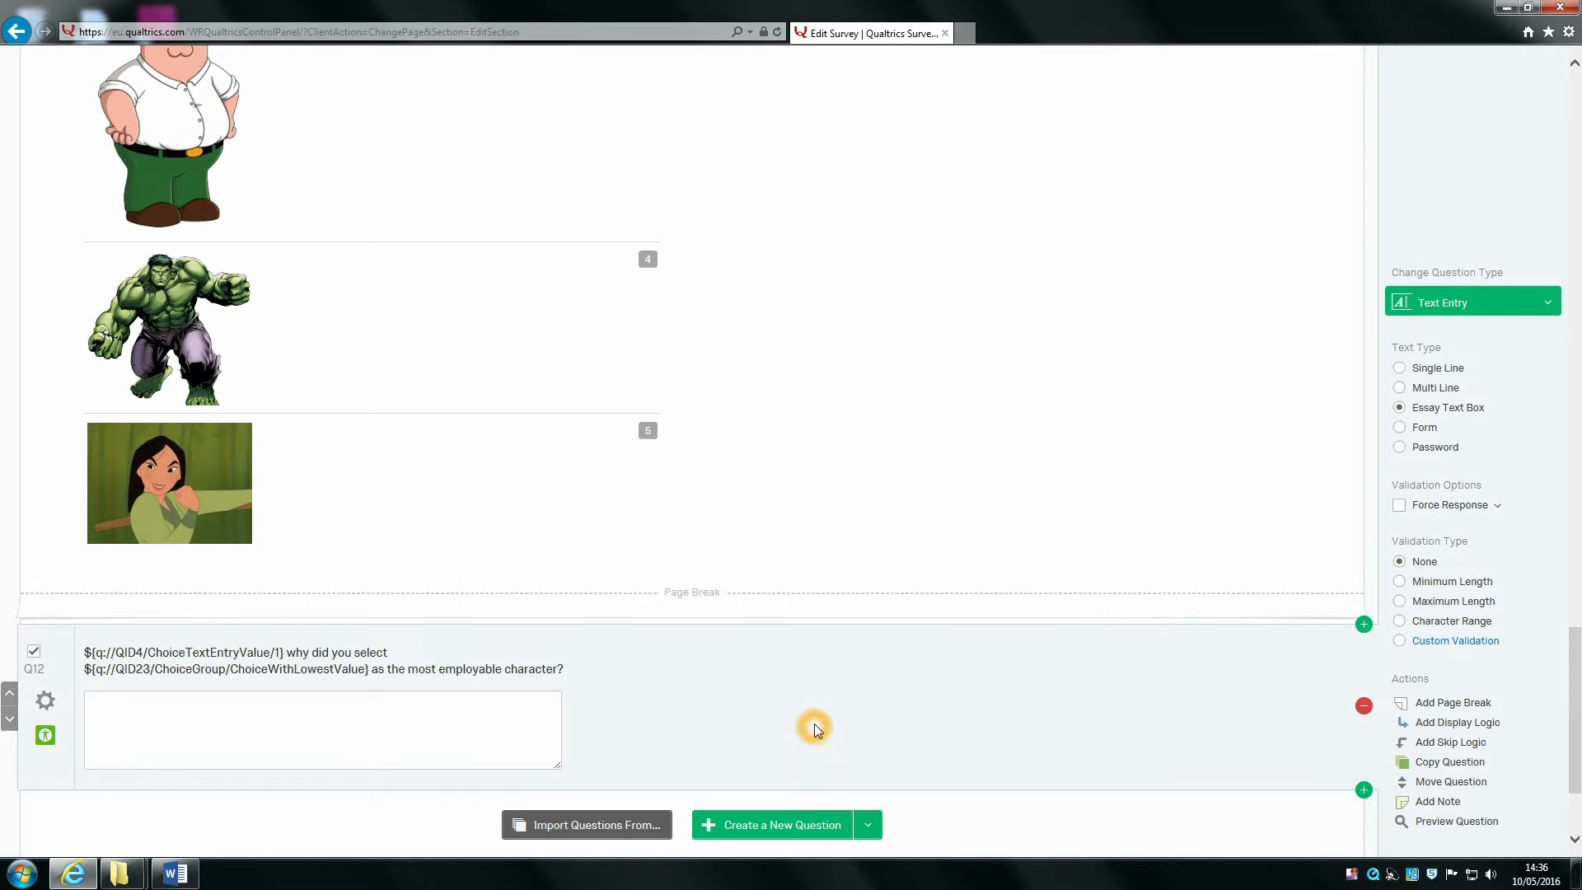
scroll(783, 579, up, 20)
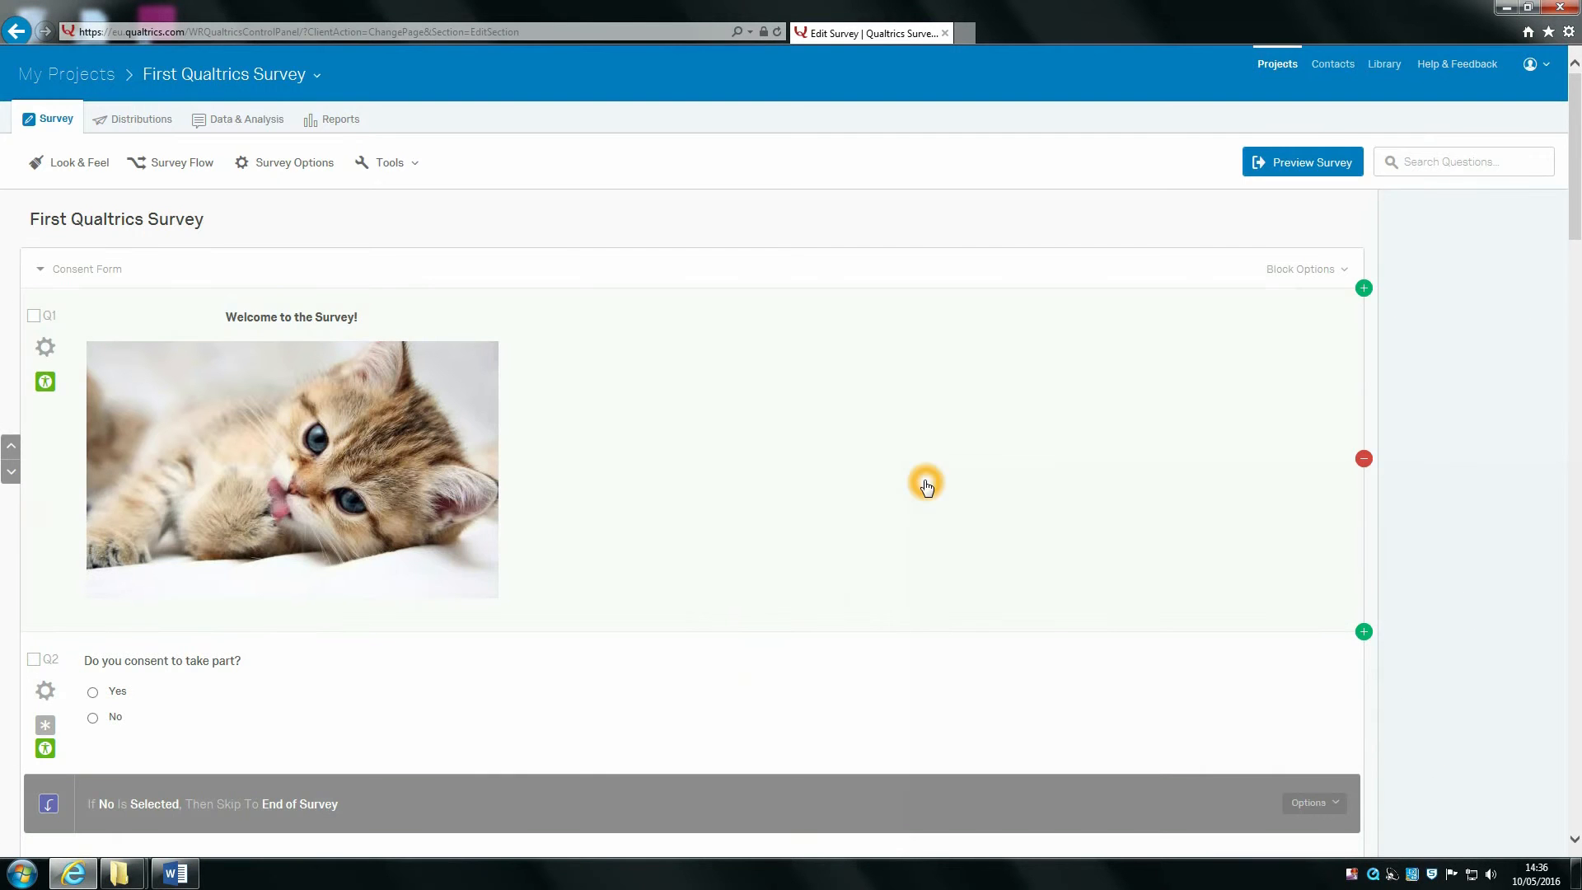
Step: Preview the survey, consent with Yes, enter a first name and submit the details page
click(1296, 164)
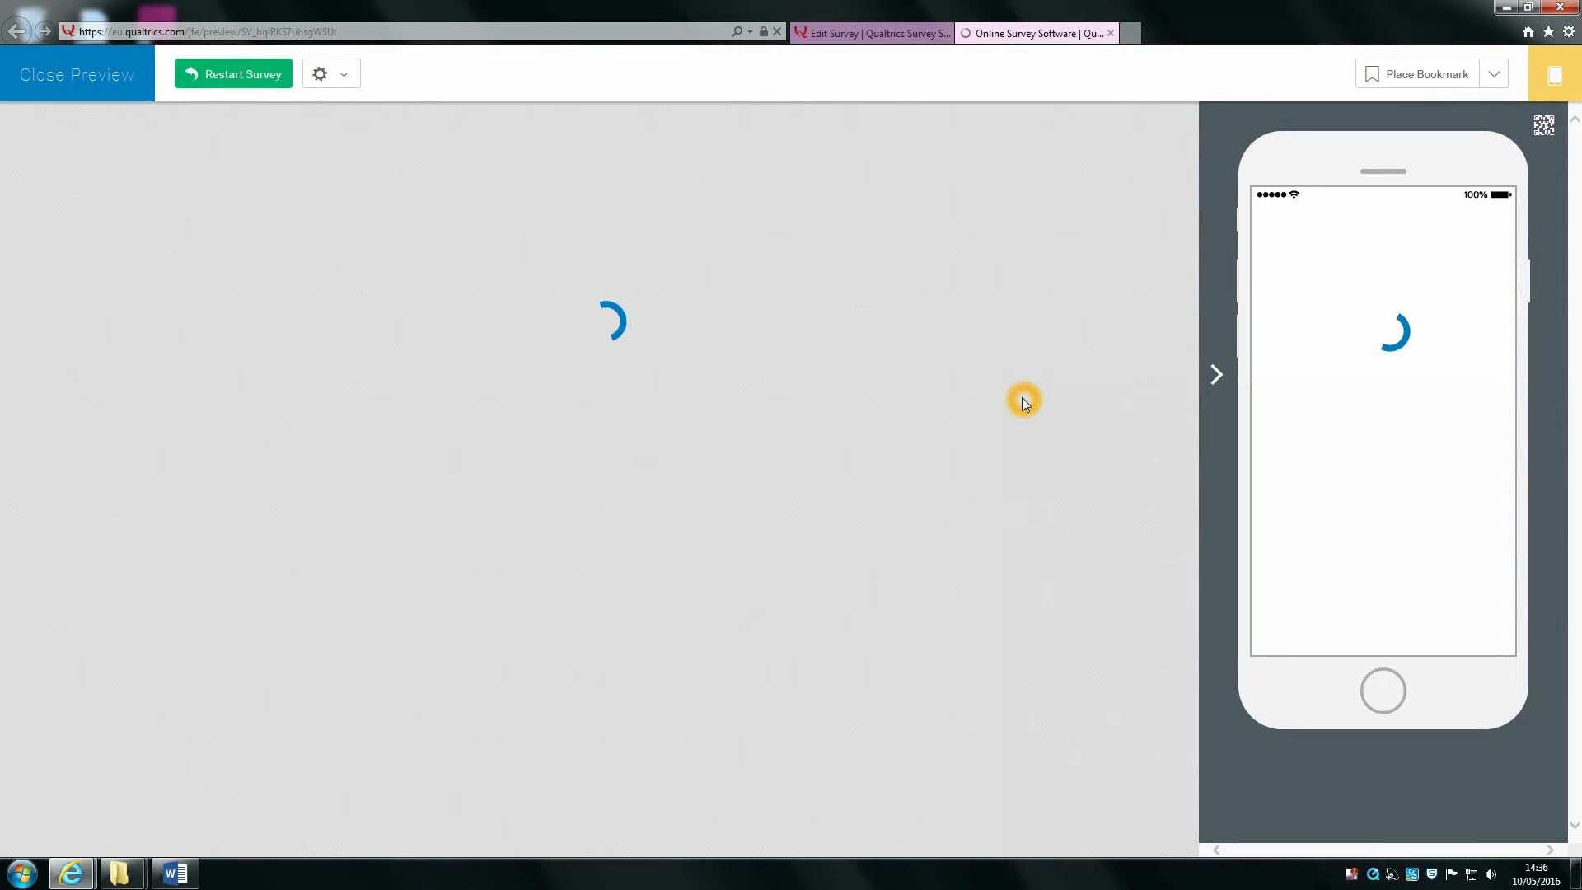
click(311, 576)
click(878, 647)
click(486, 262)
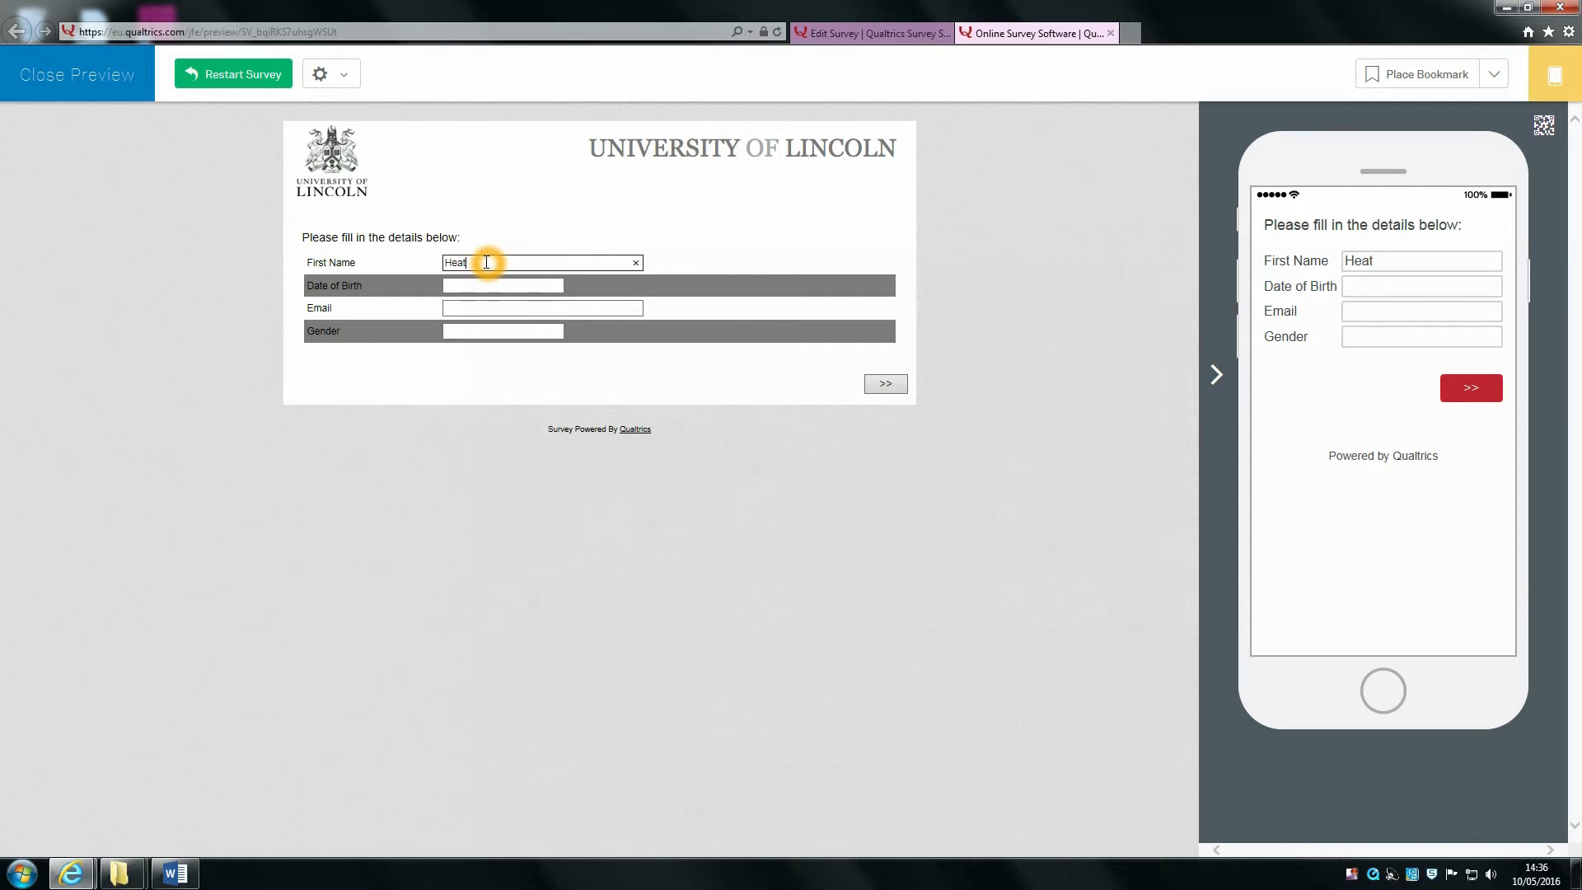
click(885, 384)
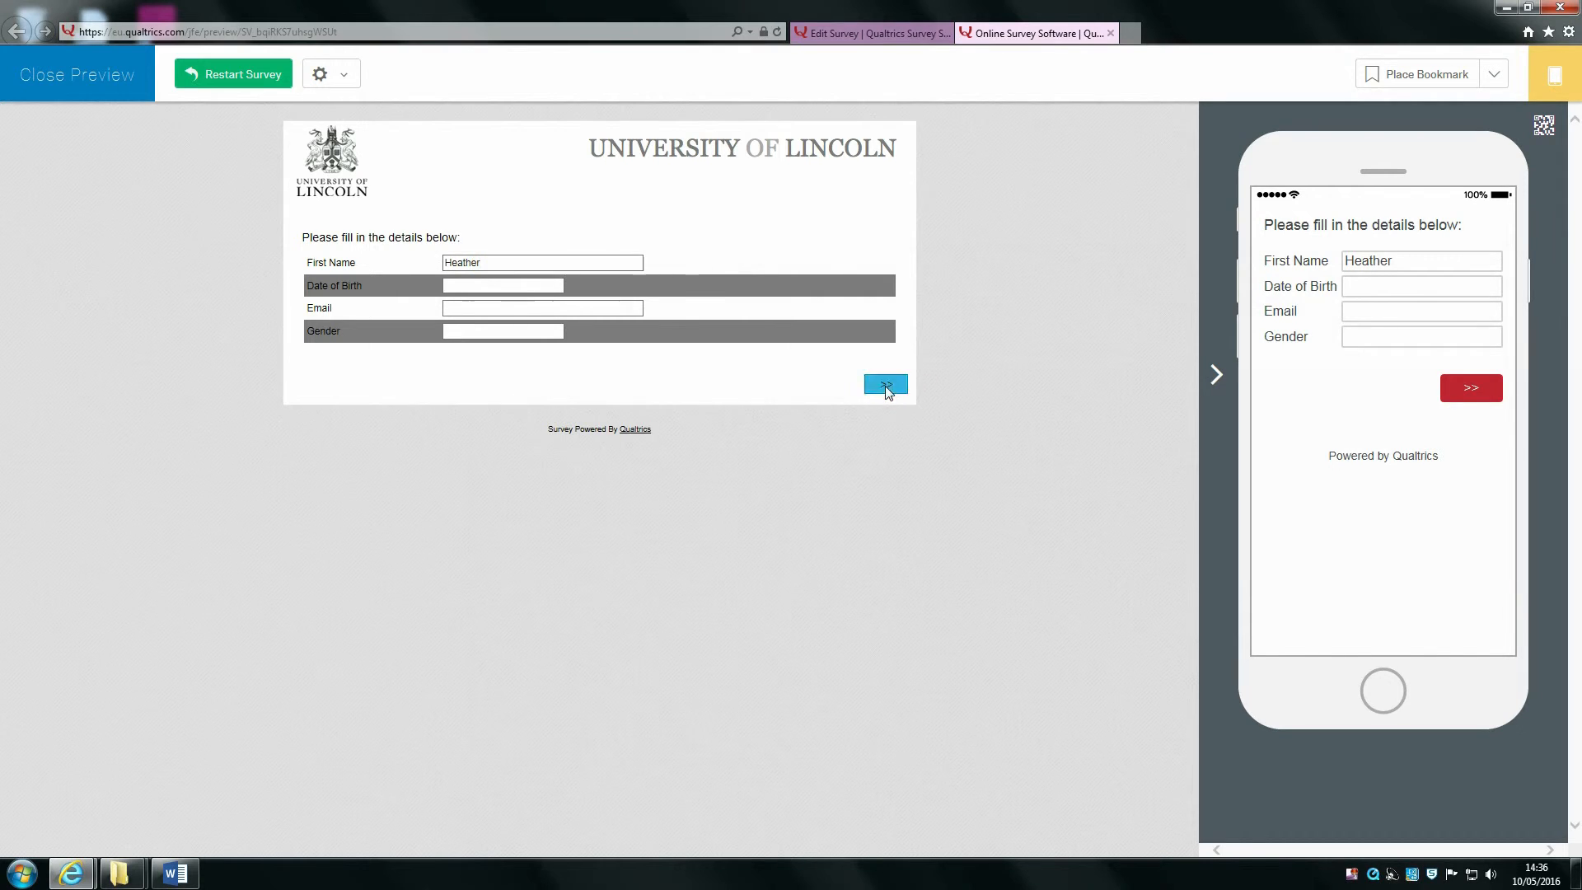
Step: Go past the Homer page and reorder the ranking with the hooded assassin at rank 1
scroll(898, 628, down, 1)
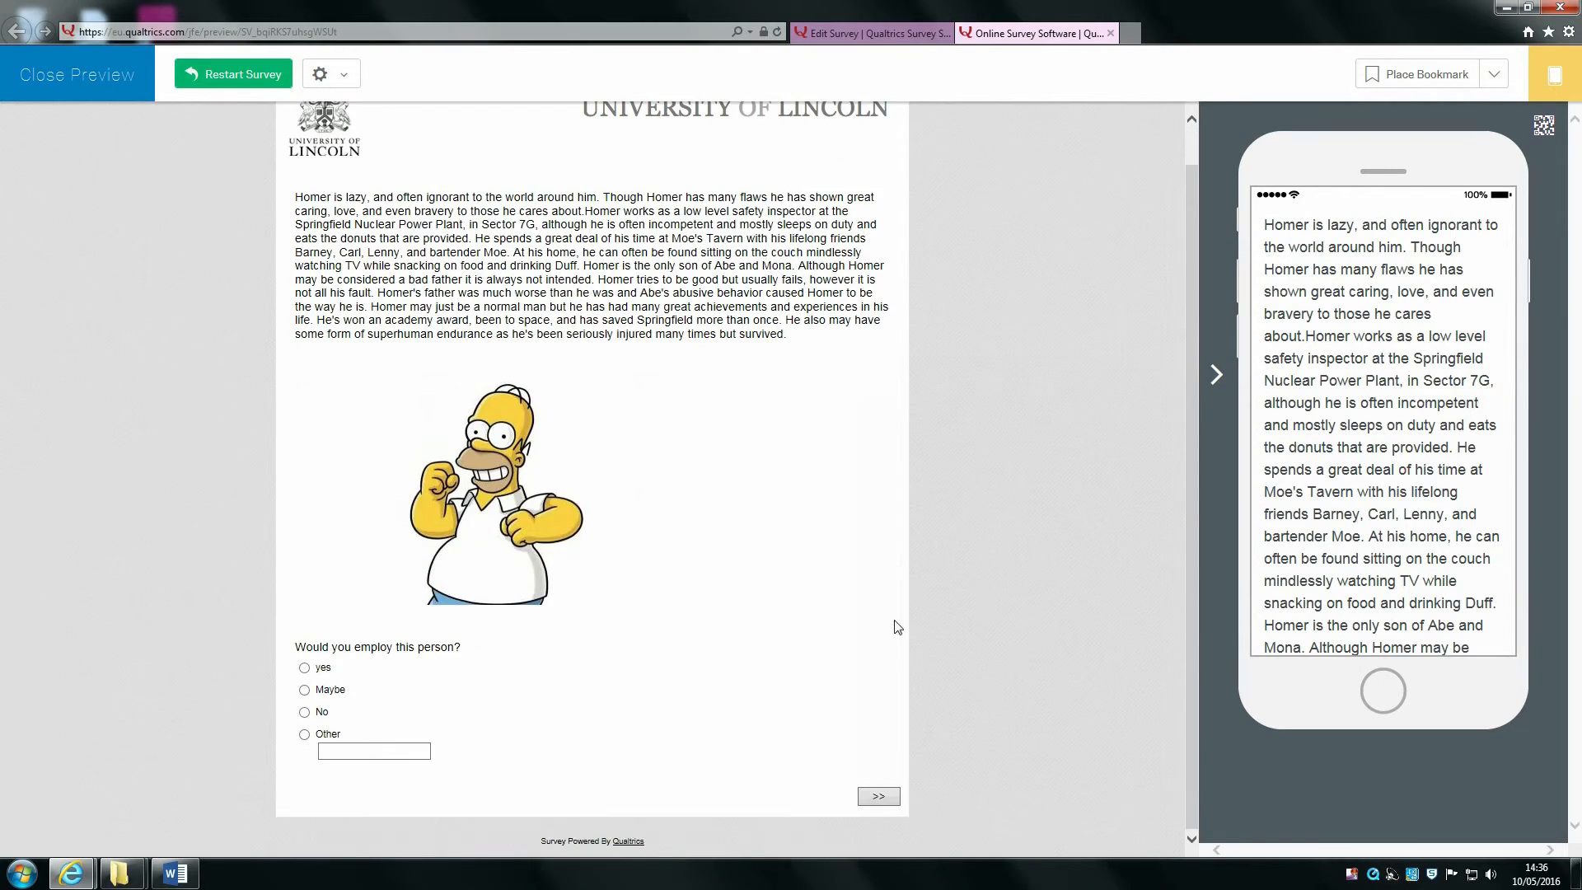
click(878, 796)
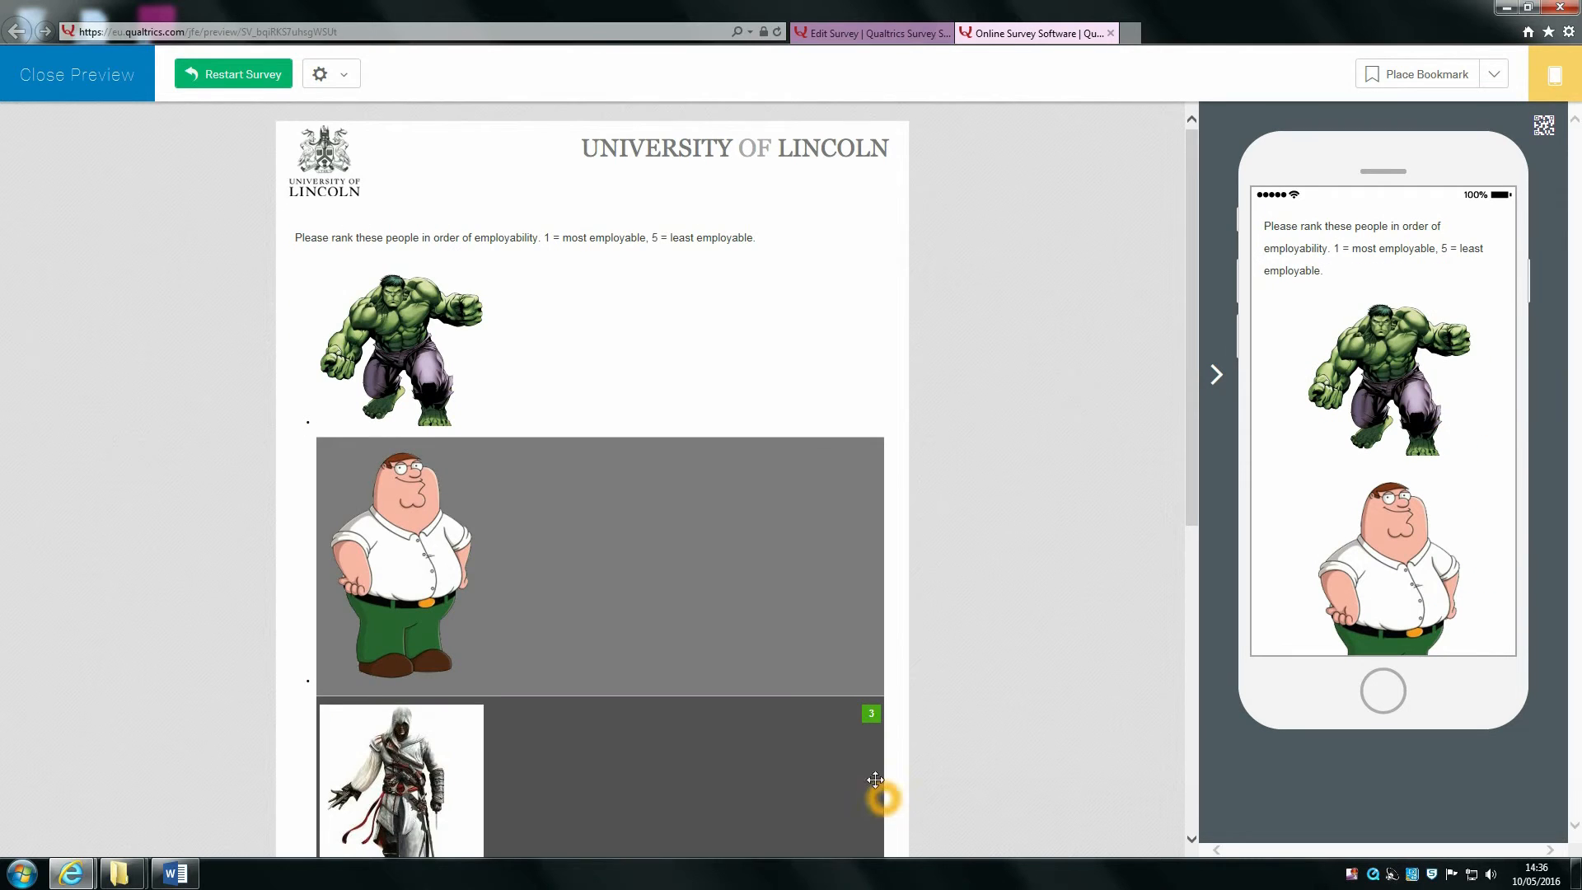
drag(570, 563, 569, 461)
drag(601, 763, 632, 286)
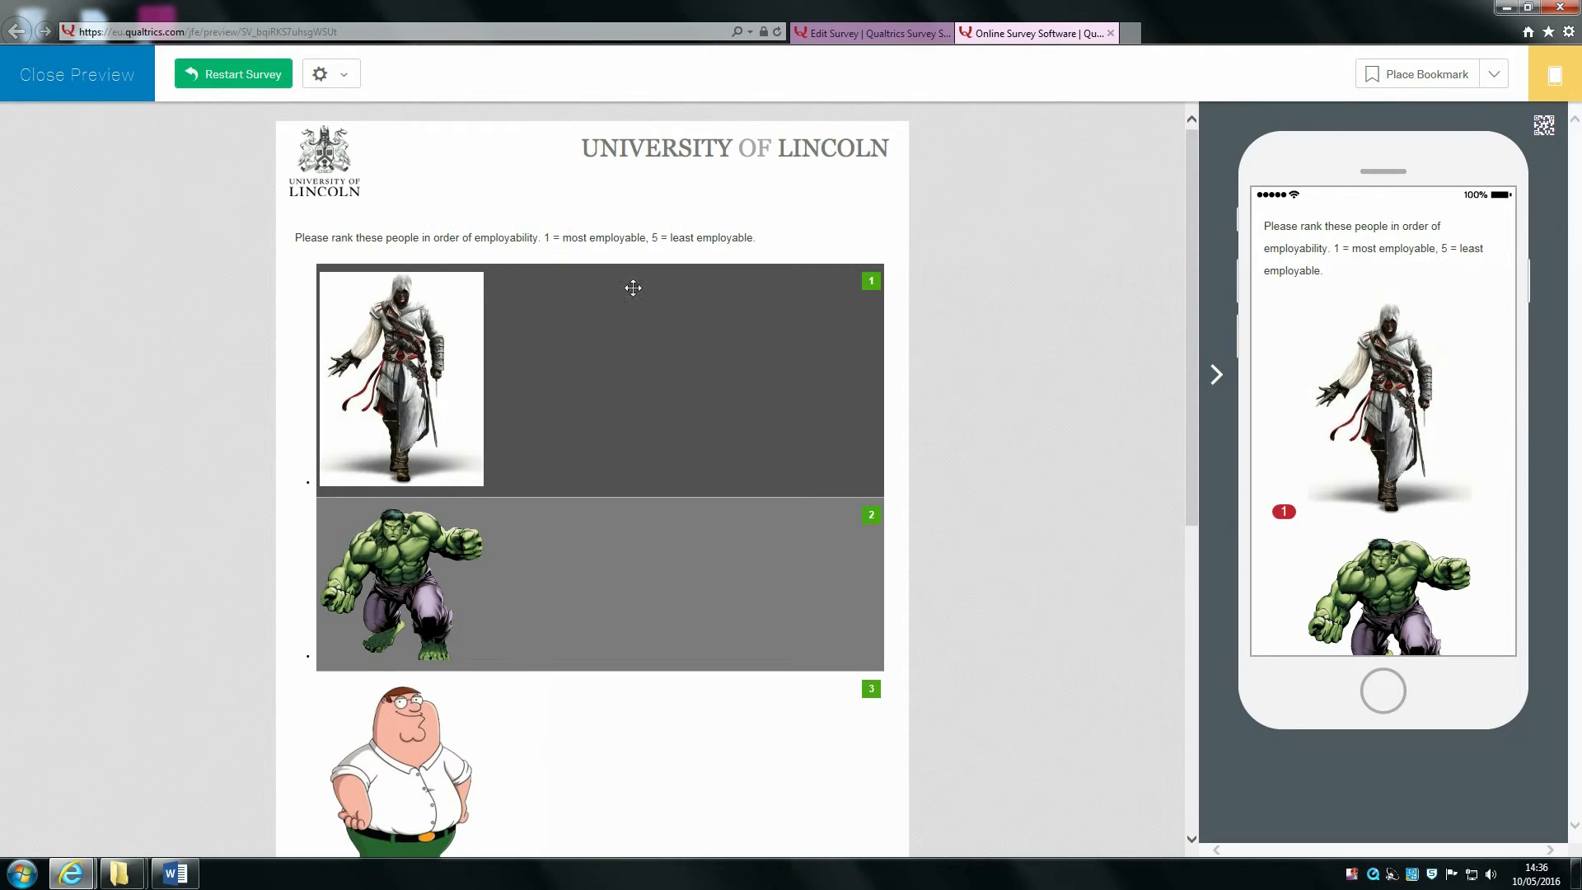
scroll(646, 565, down, 4)
drag(567, 714, 572, 438)
scroll(572, 437, down, 3)
drag(590, 669, 586, 258)
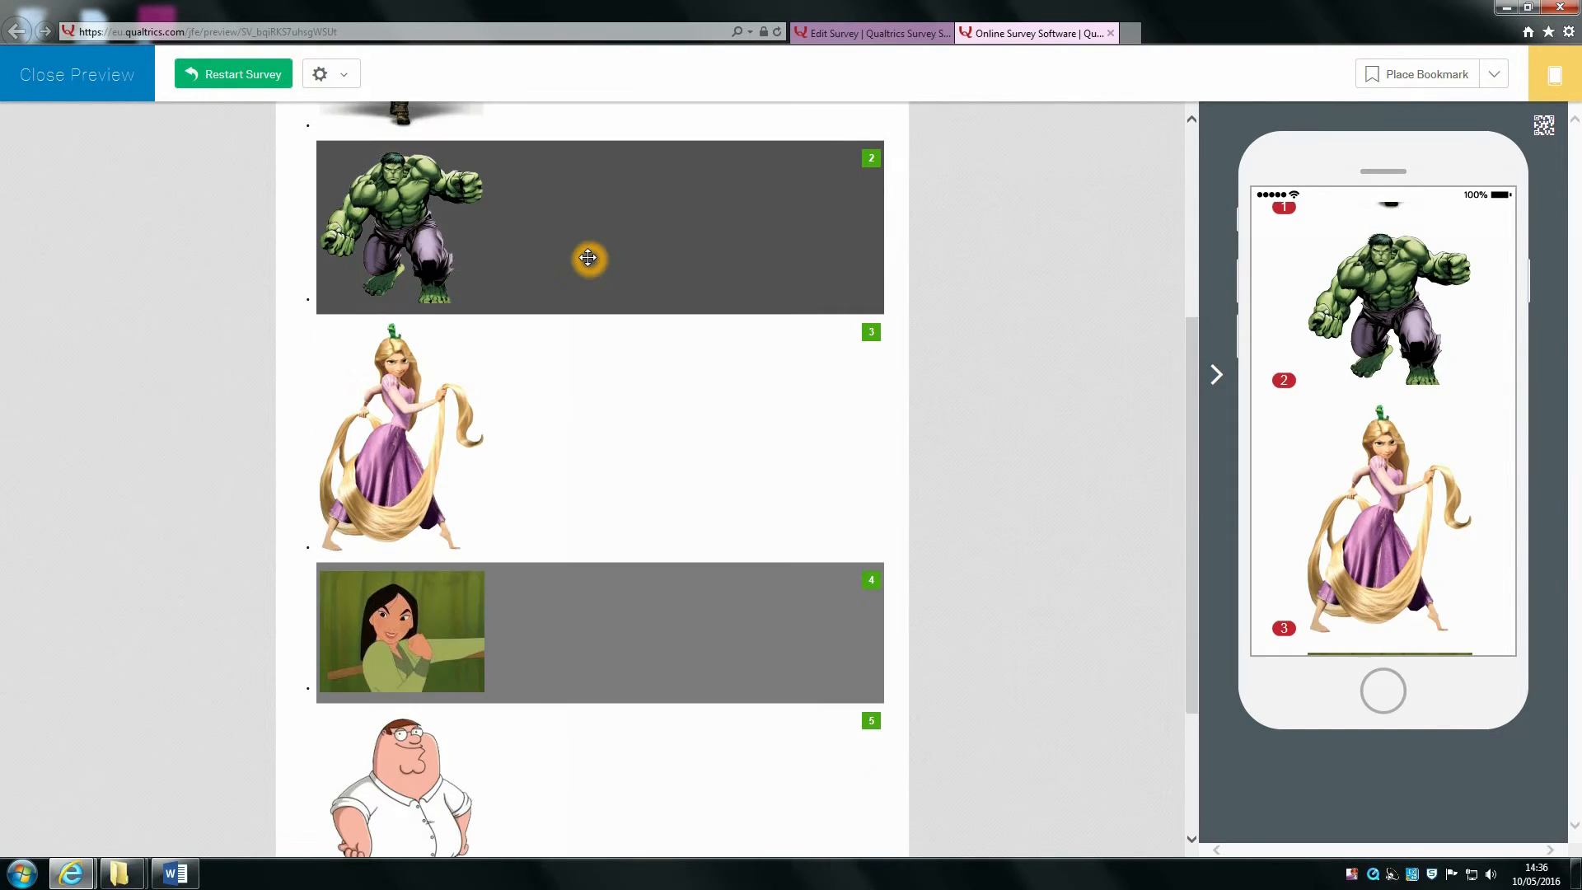
scroll(560, 552, up, 4)
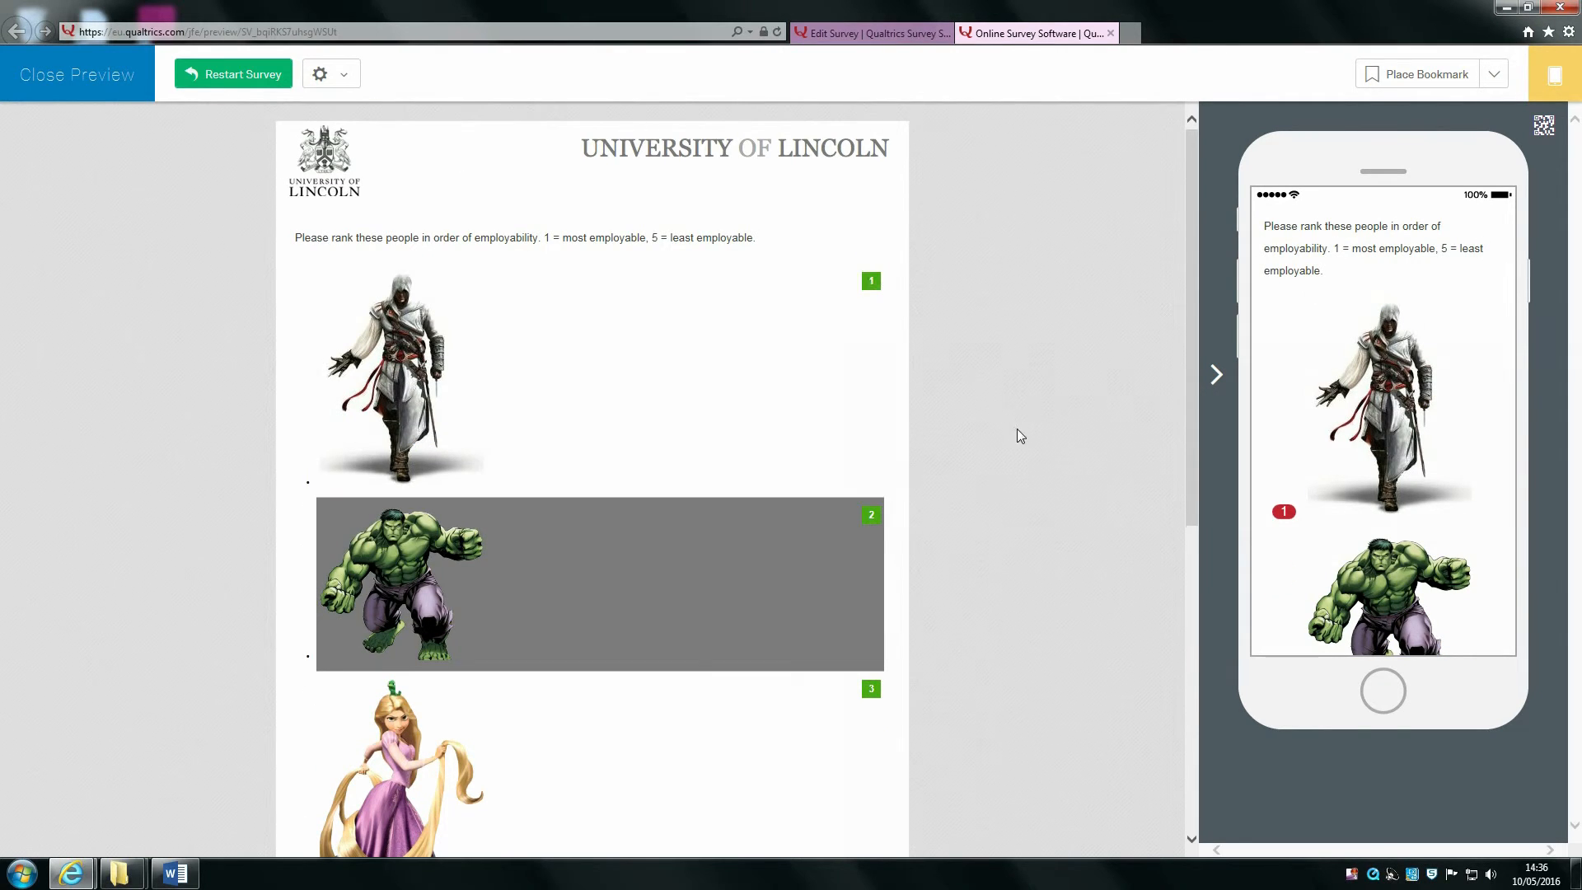
Step: Advance to the essay page and select the piped first name in the question
scroll(1018, 428, down, 8)
click(878, 796)
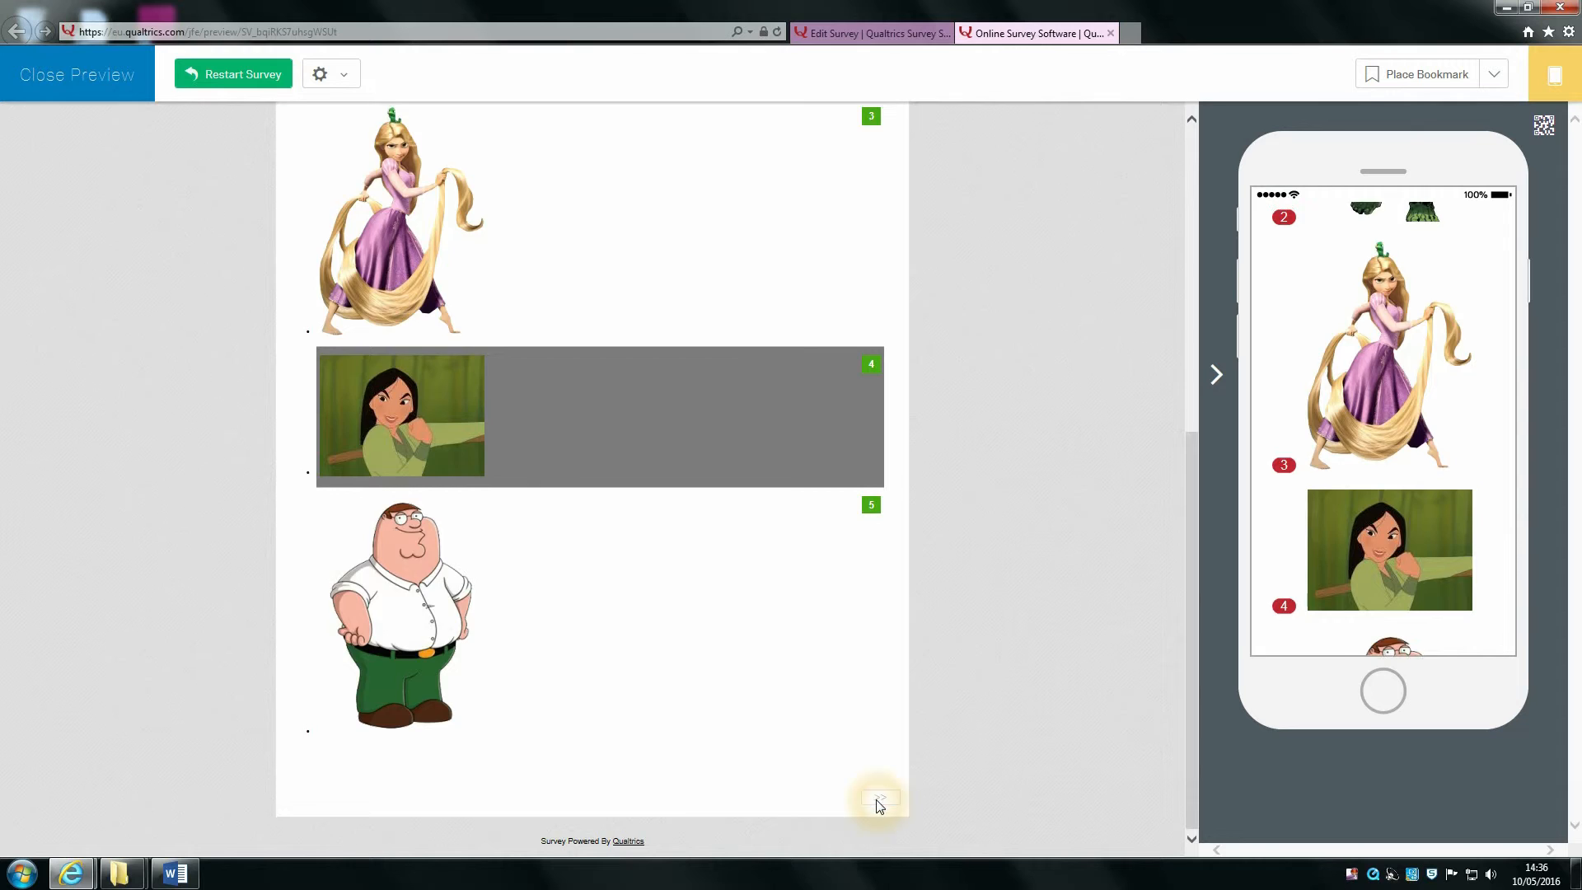
drag(305, 445, 343, 445)
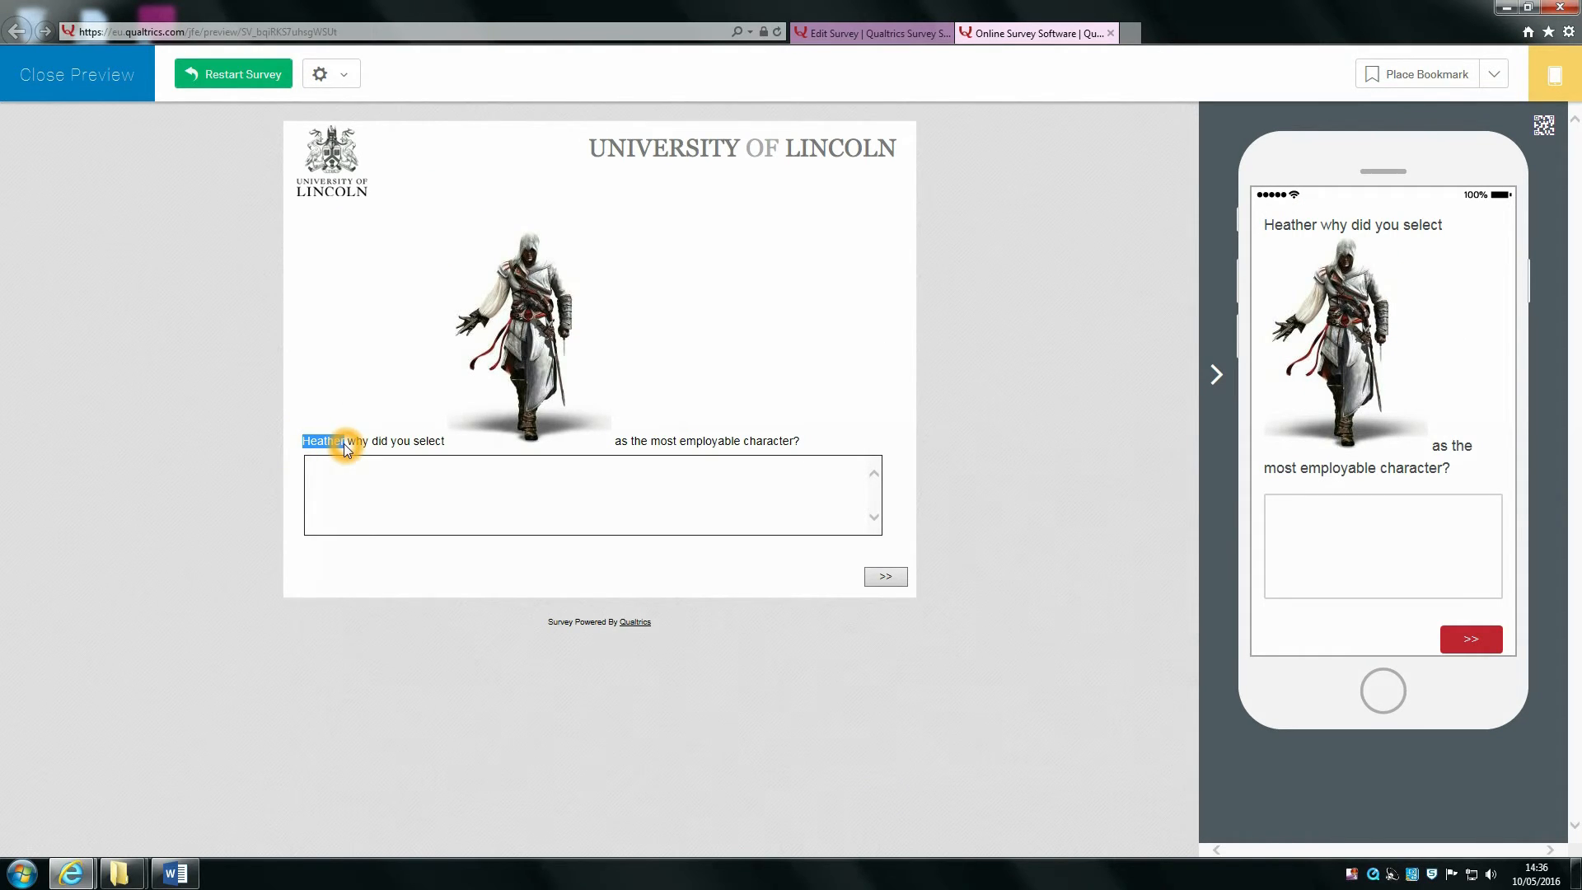
click(706, 545)
drag(542, 409, 683, 411)
click(1111, 33)
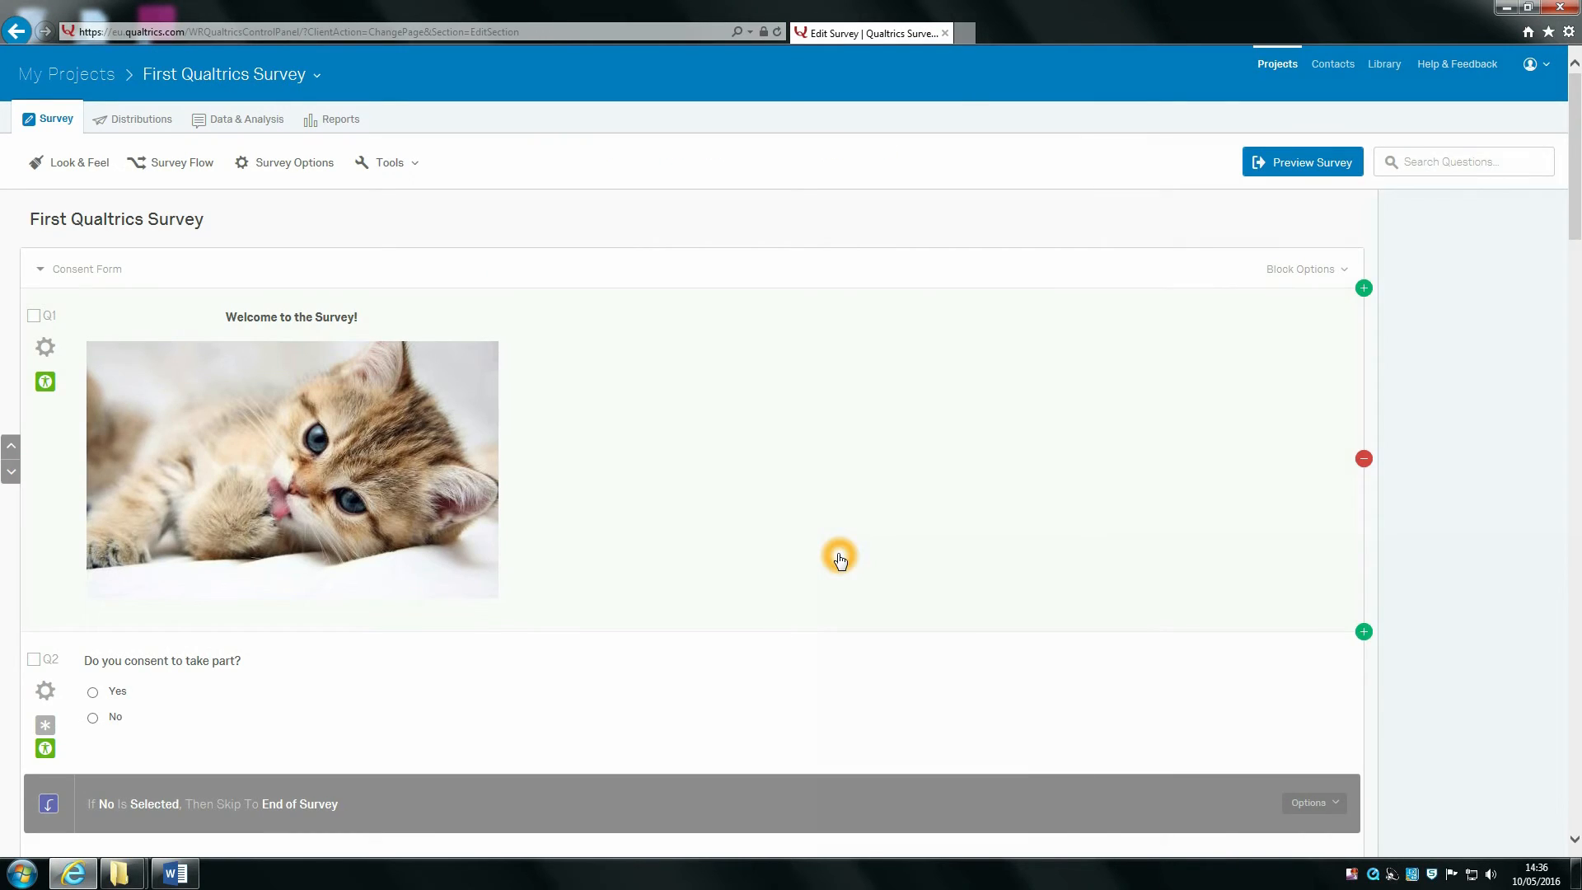
scroll(840, 560, down, 4)
scroll(989, 503, down, 13)
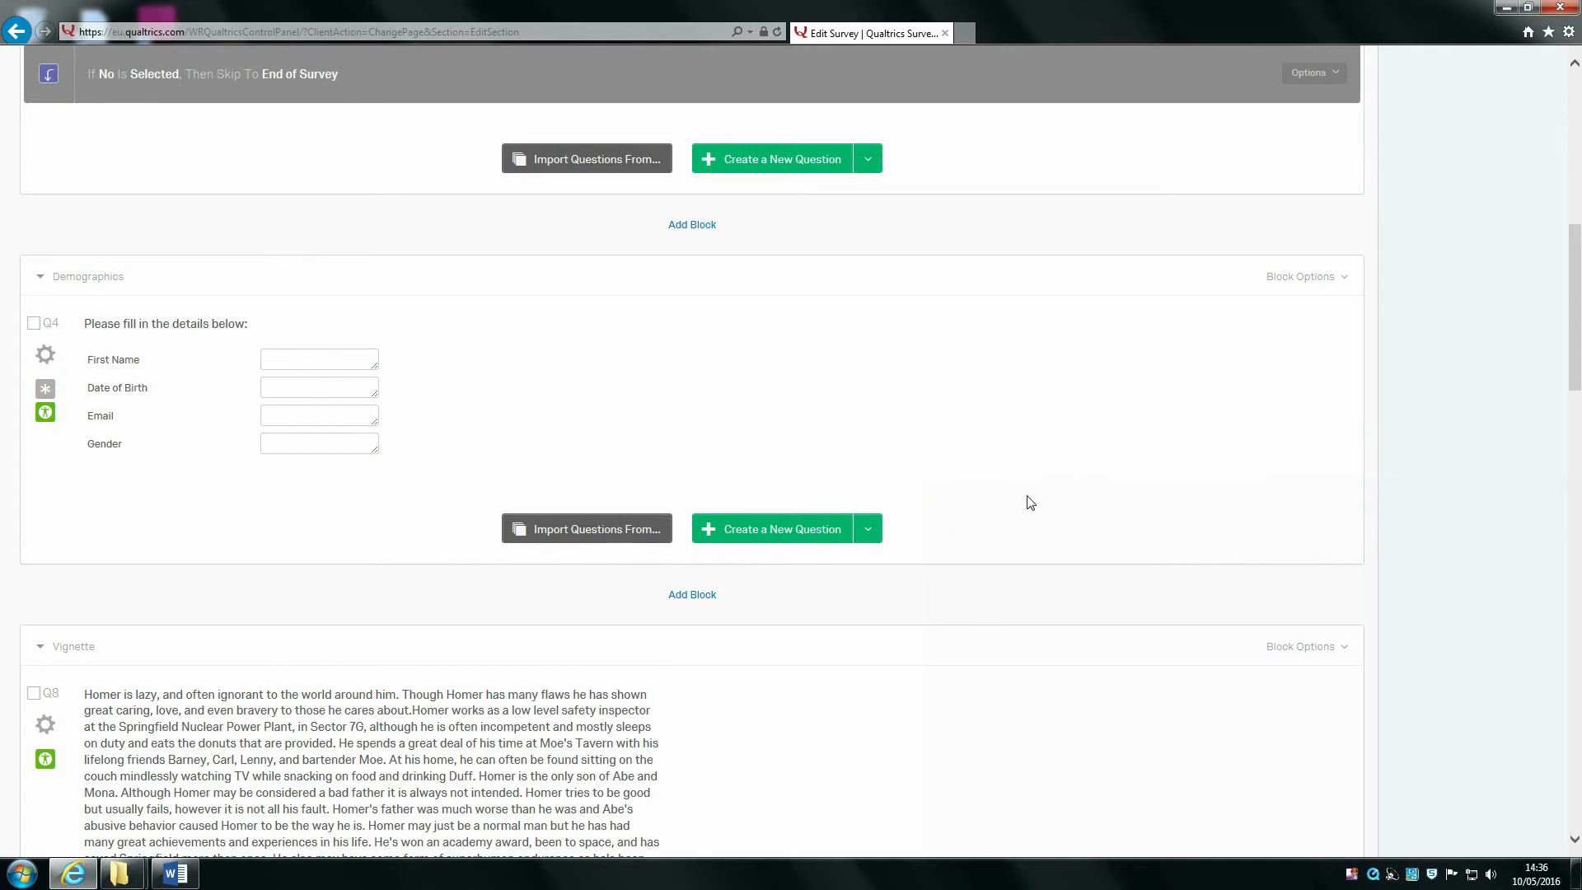
scroll(1048, 494, down, 5)
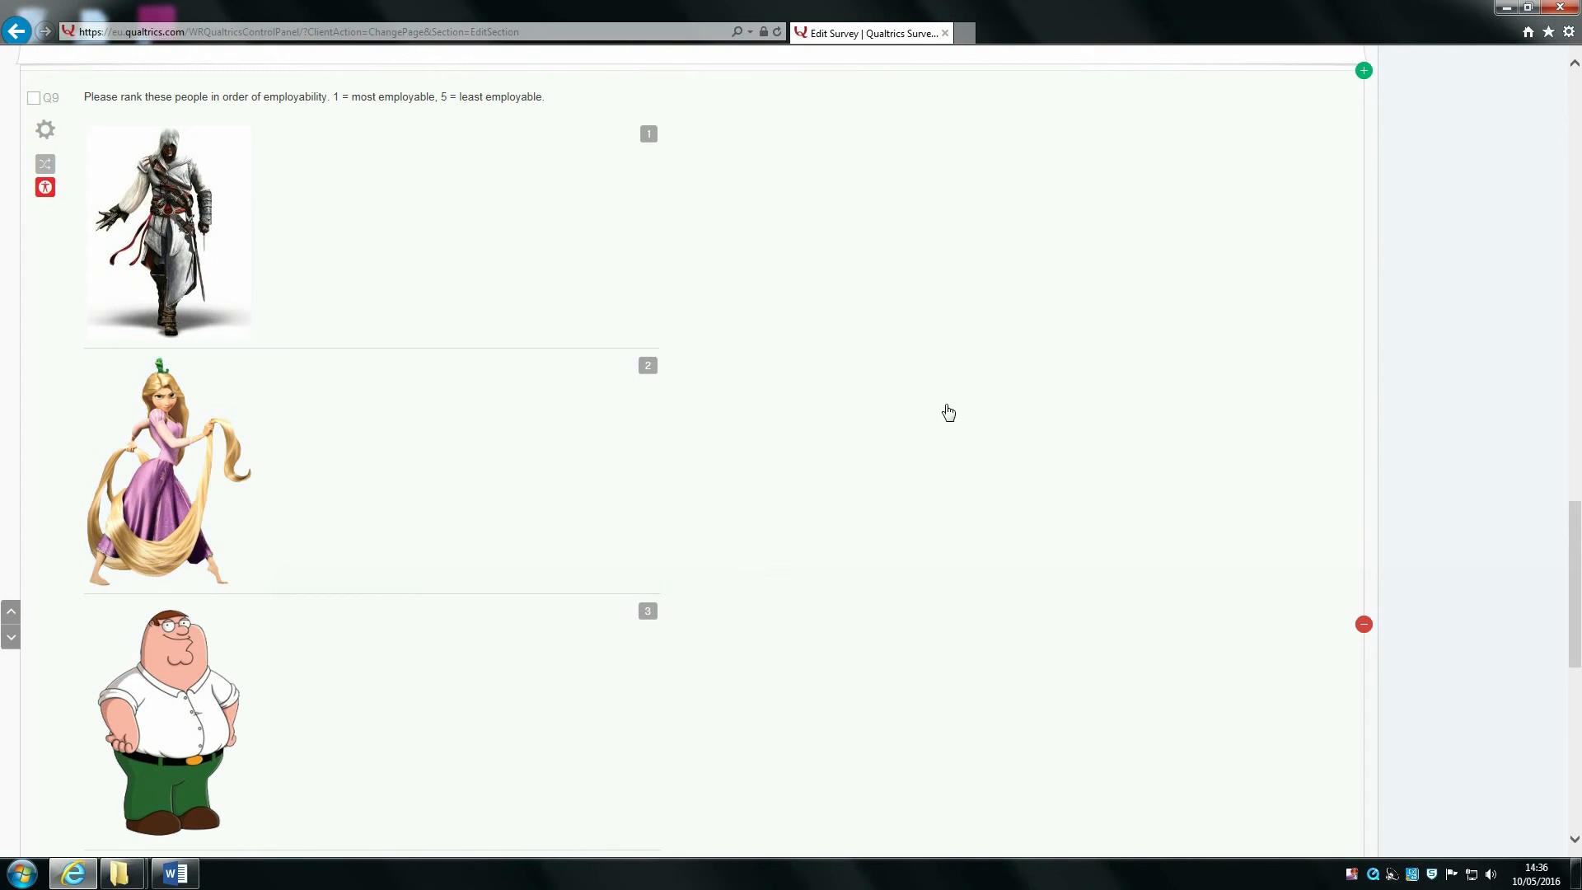
click(14, 610)
Step: Shift the ranking question and its page break upward toward the Homer image with the arrow buttons
click(12, 616)
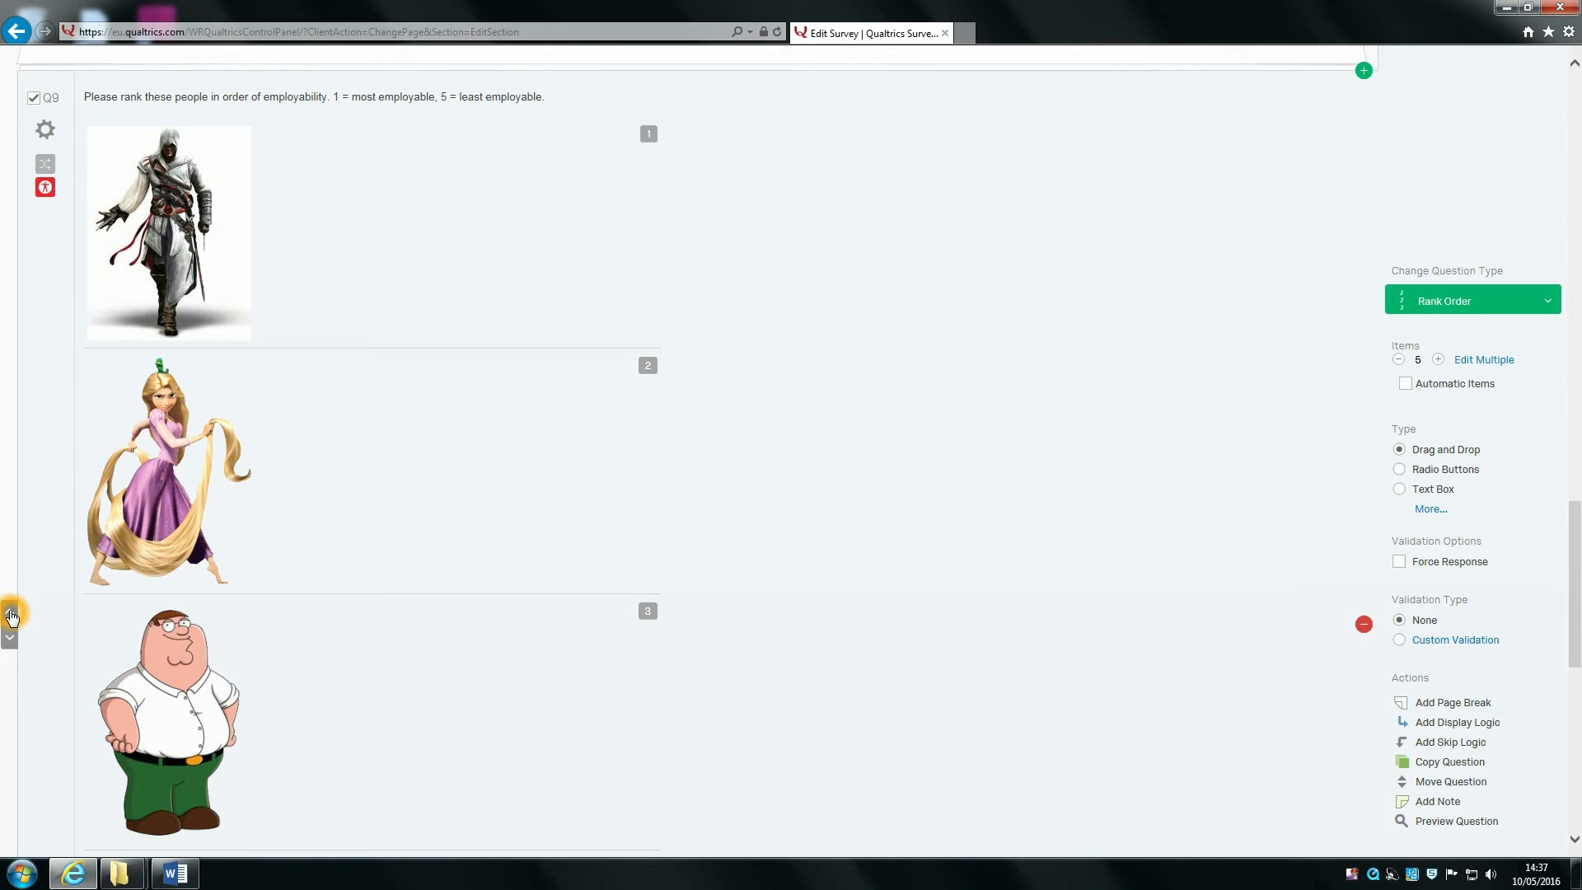
scroll(402, 536, up, 3)
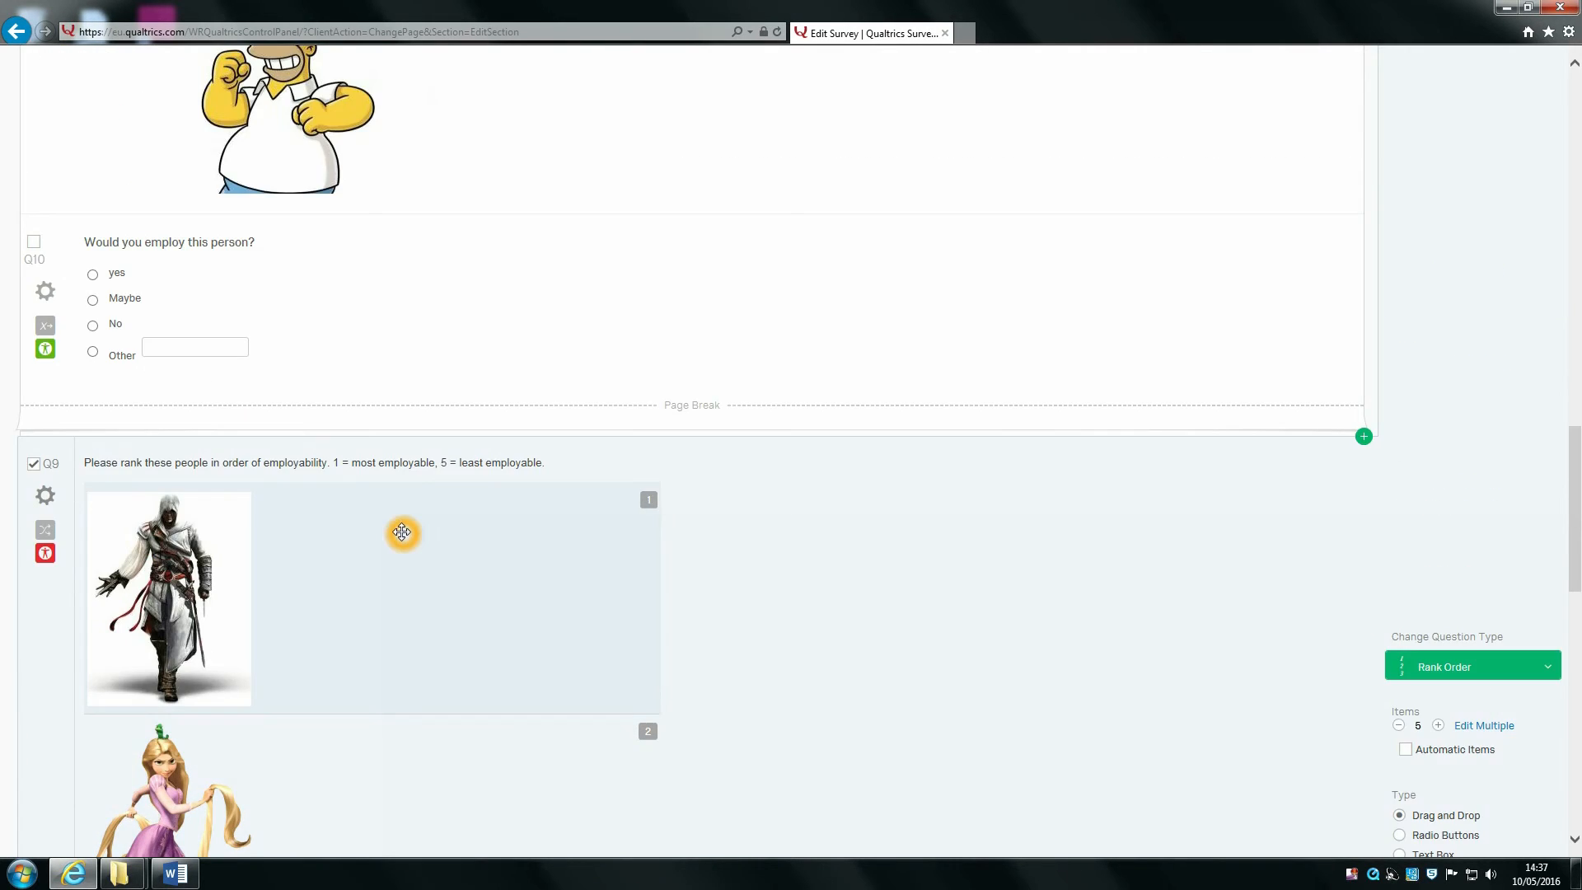
scroll(280, 640, down, 2)
click(10, 732)
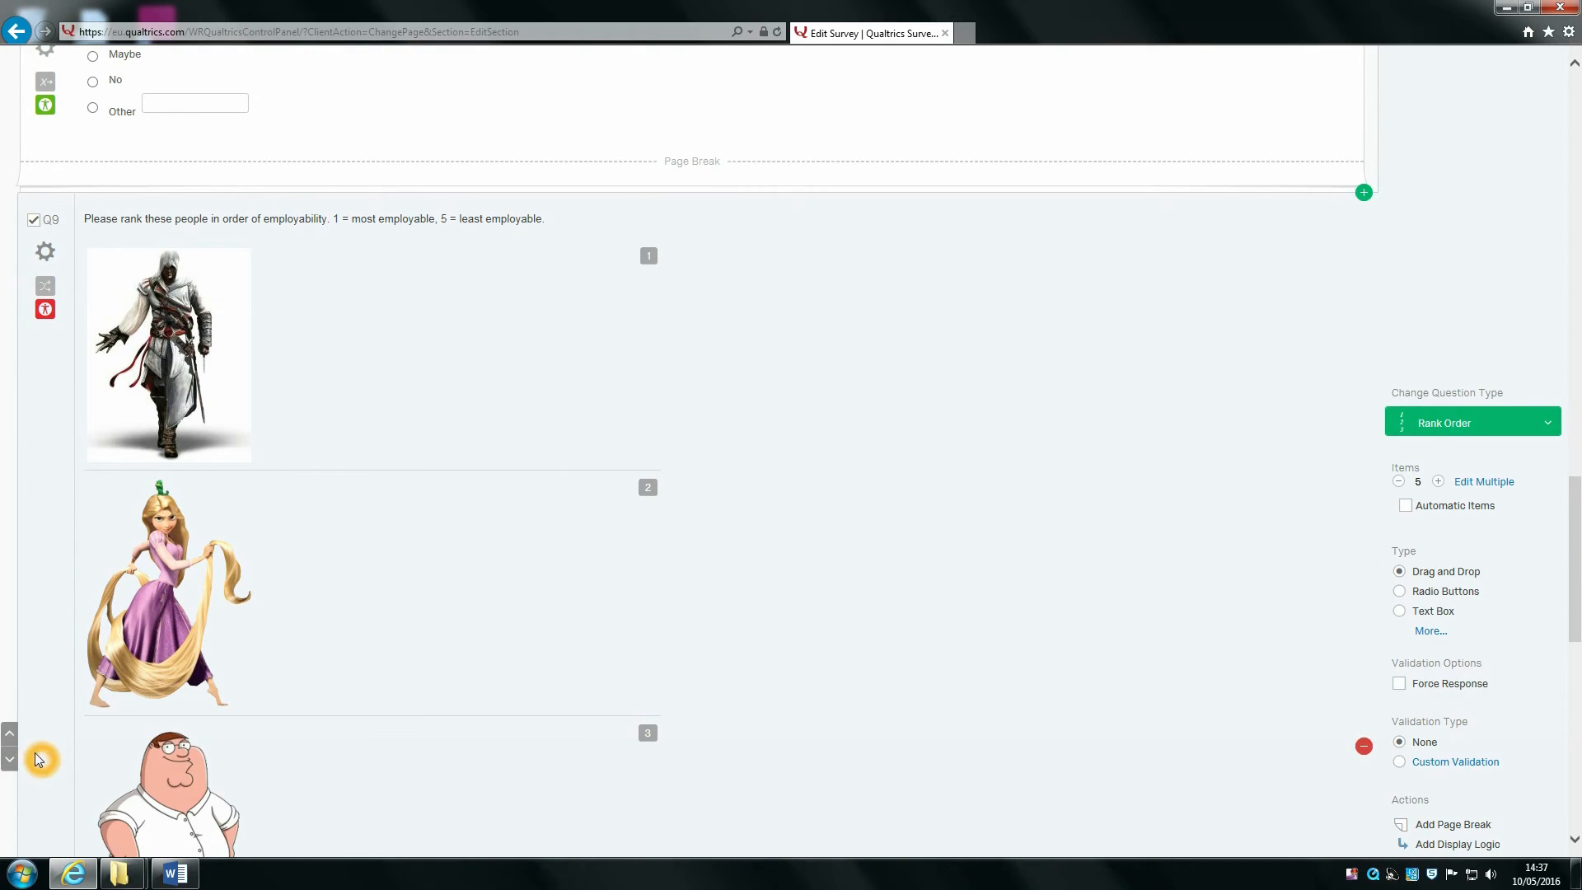
scroll(201, 632, up, 4)
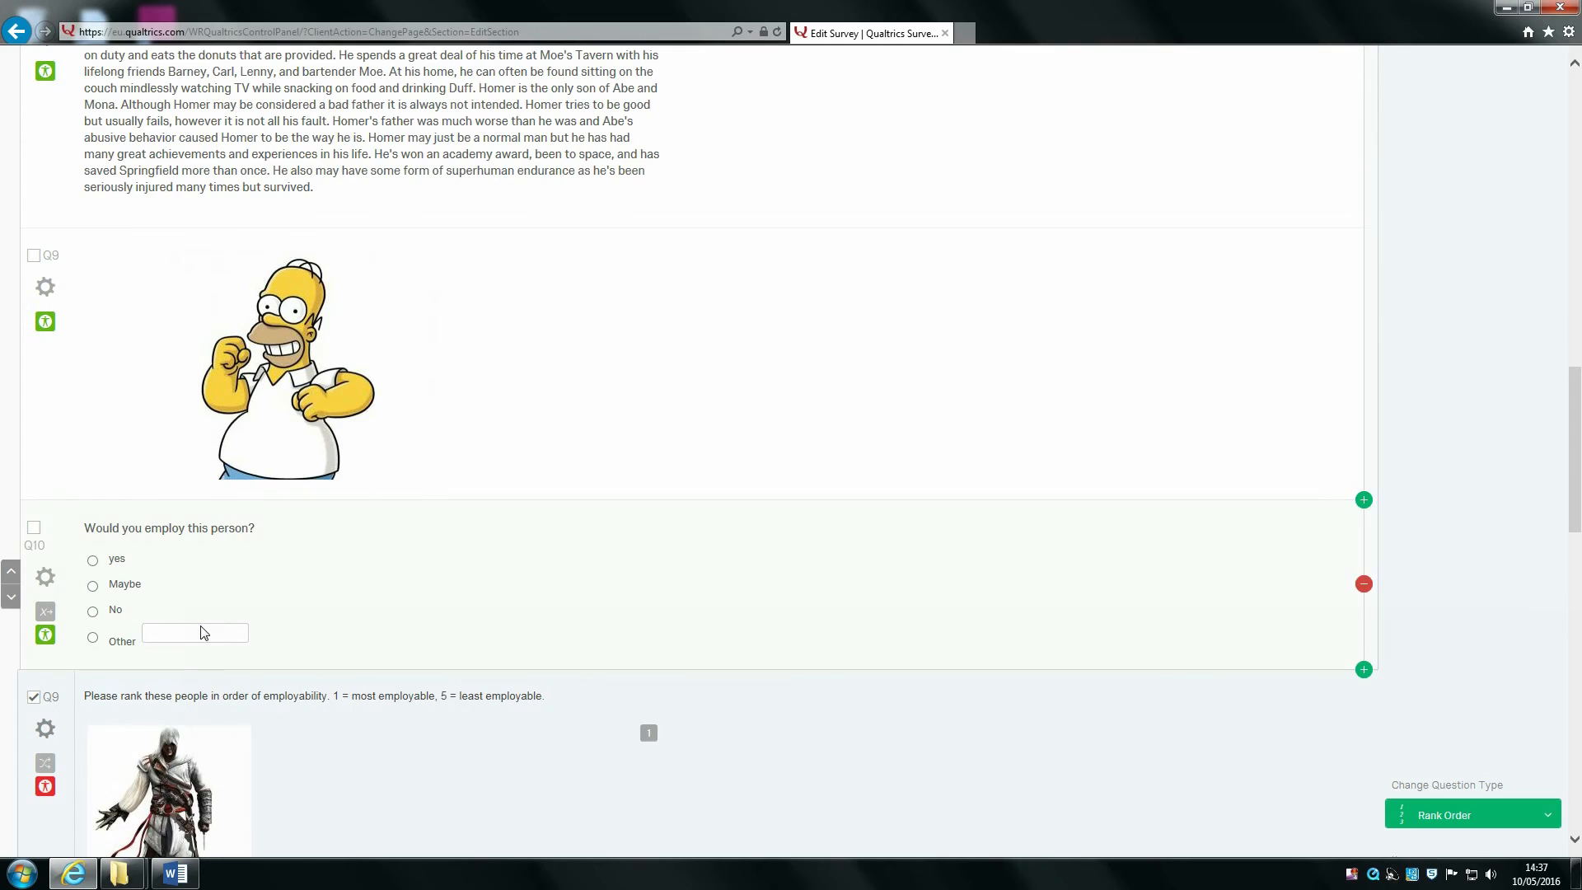
scroll(201, 632, down, 2)
scroll(261, 735, down, 1)
scroll(261, 734, down, 10)
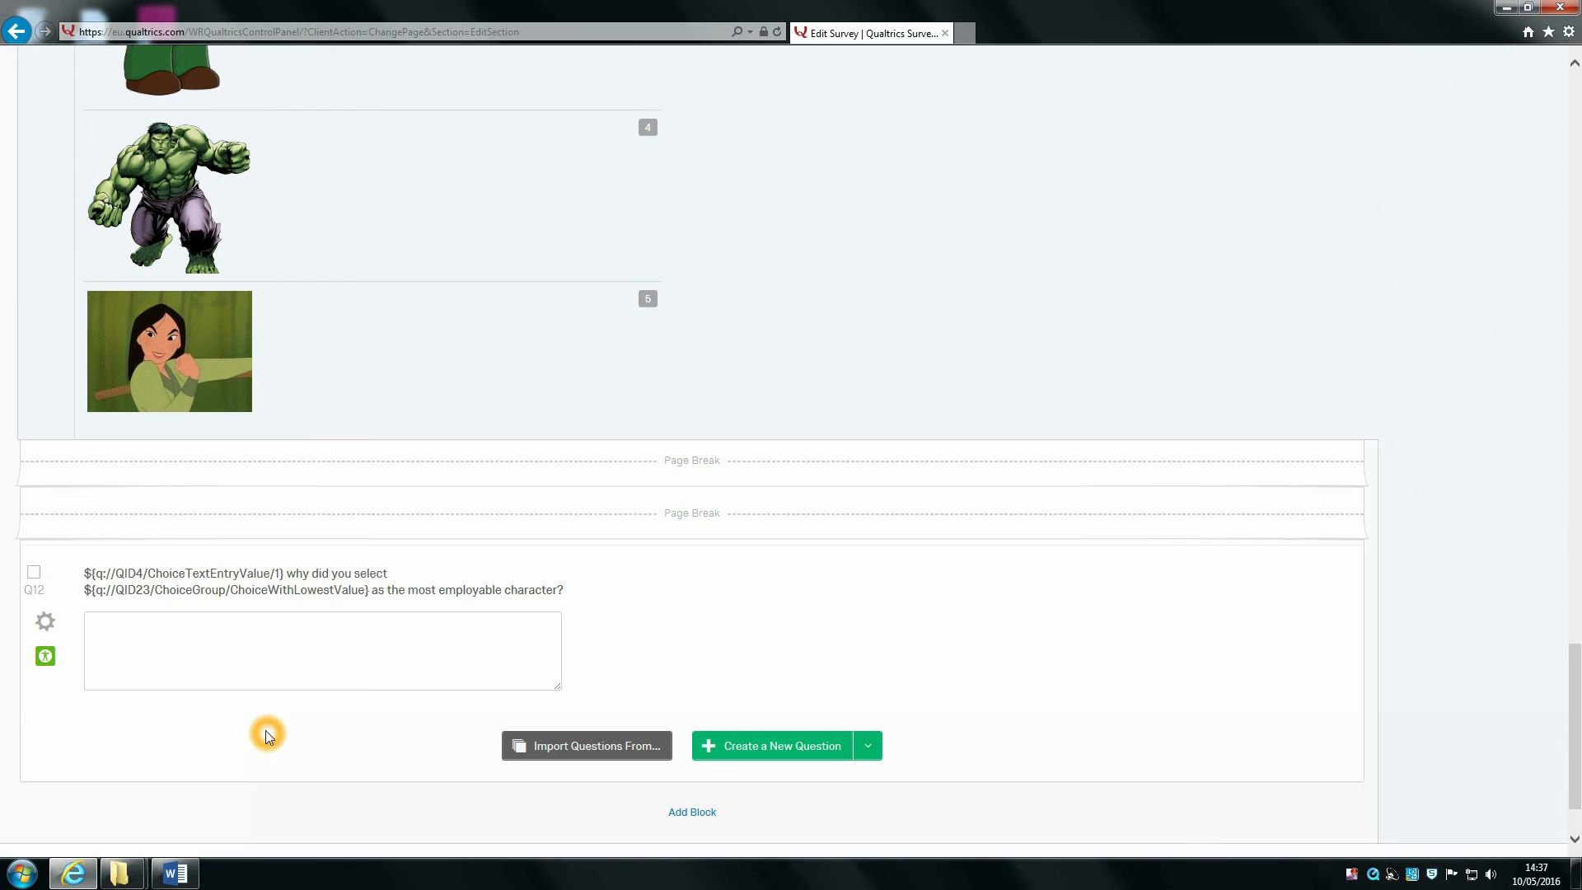
click(219, 478)
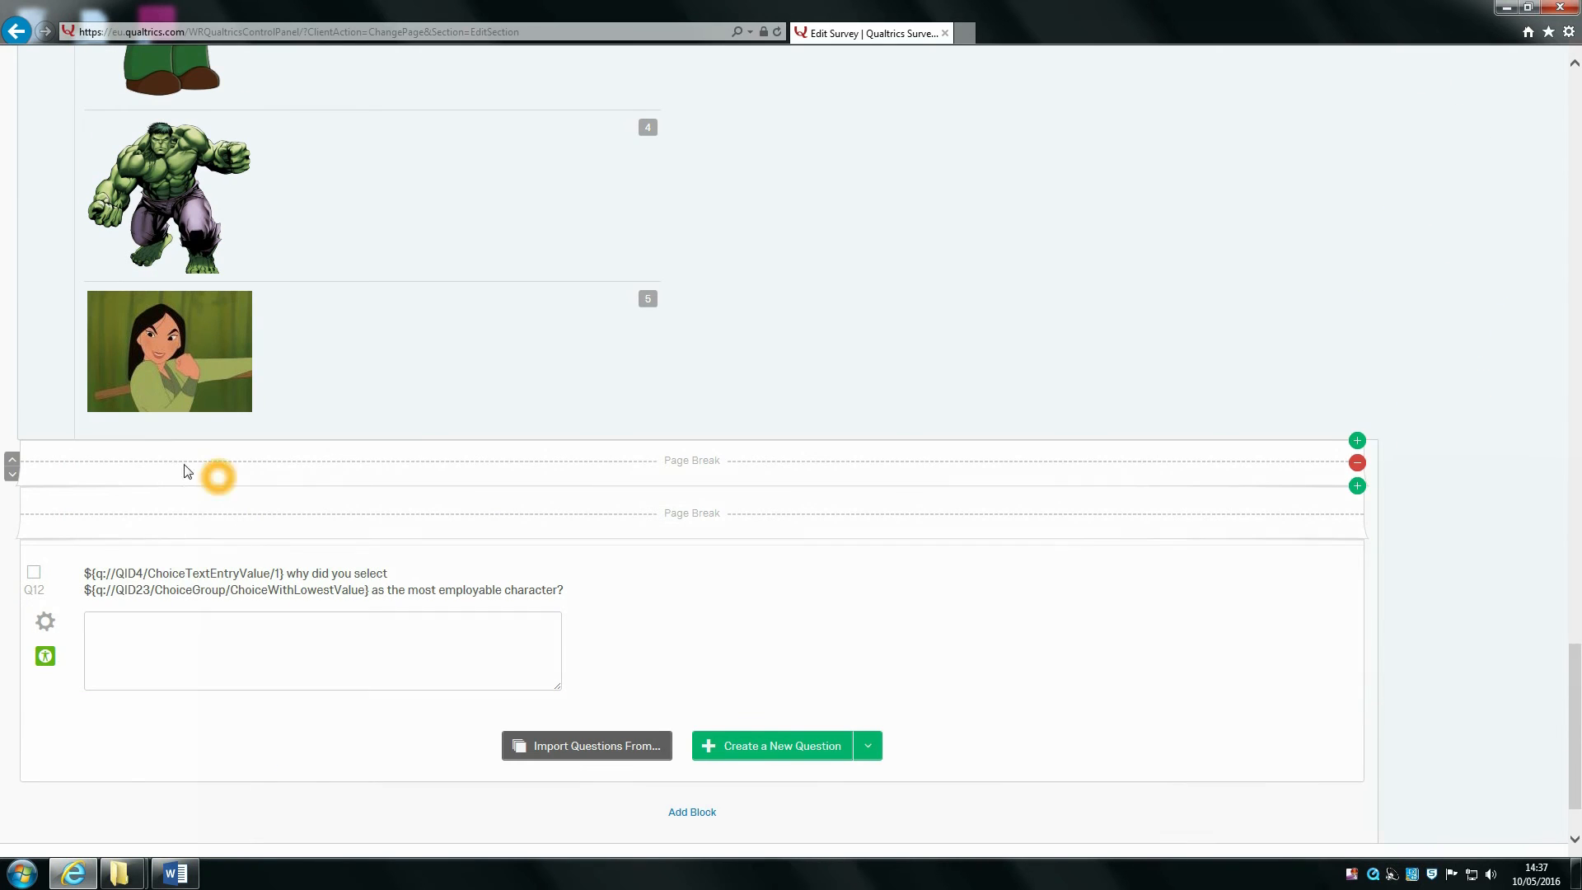
click(12, 460)
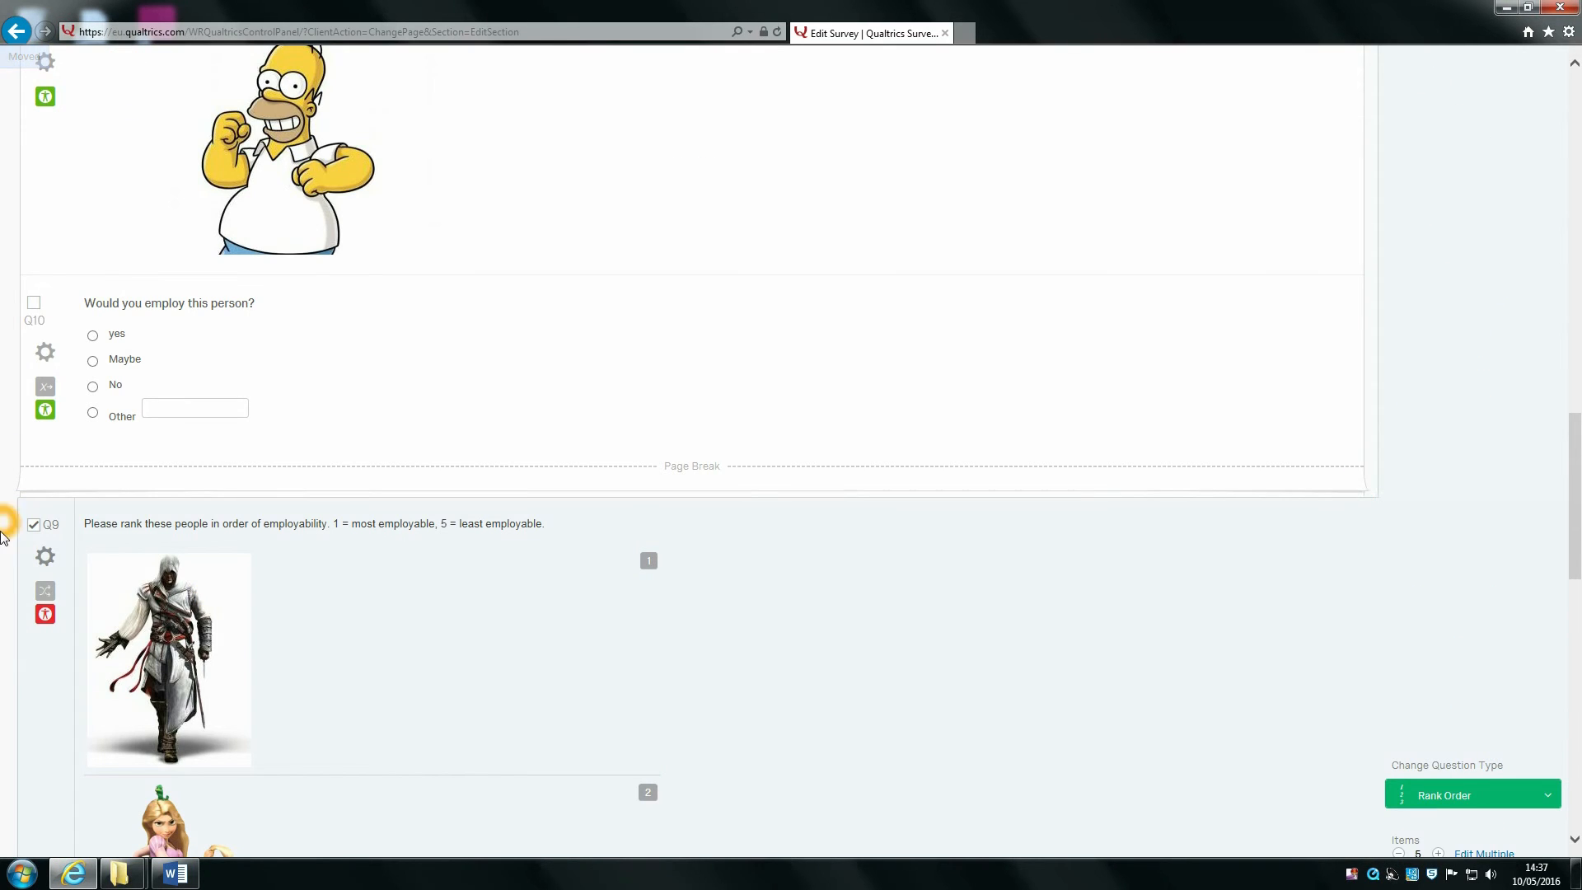
scroll(277, 729, down, 3)
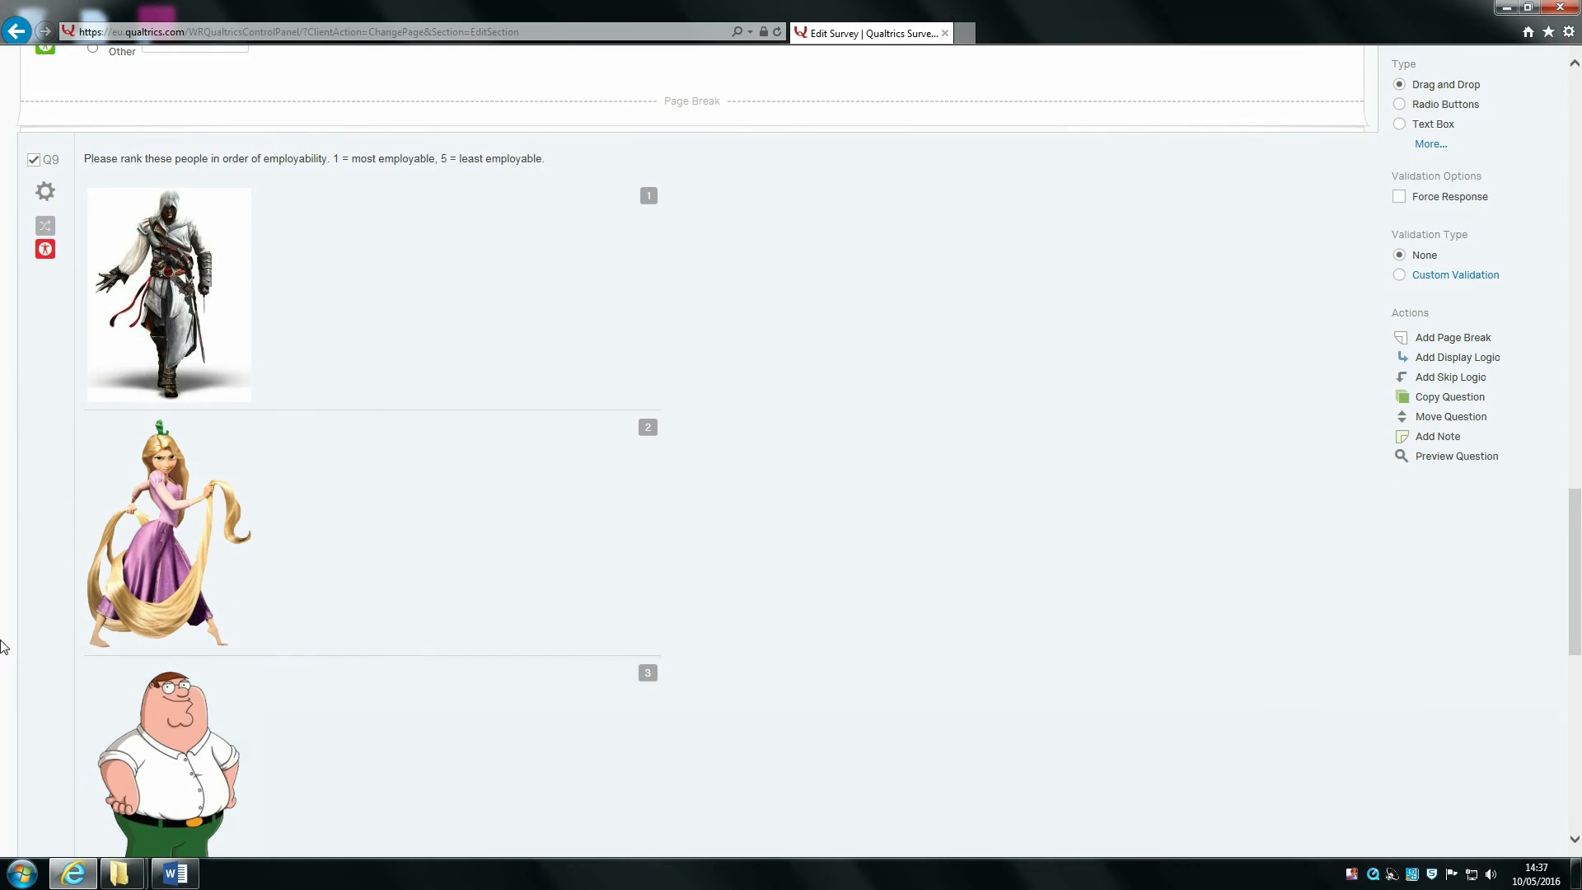
click(7, 668)
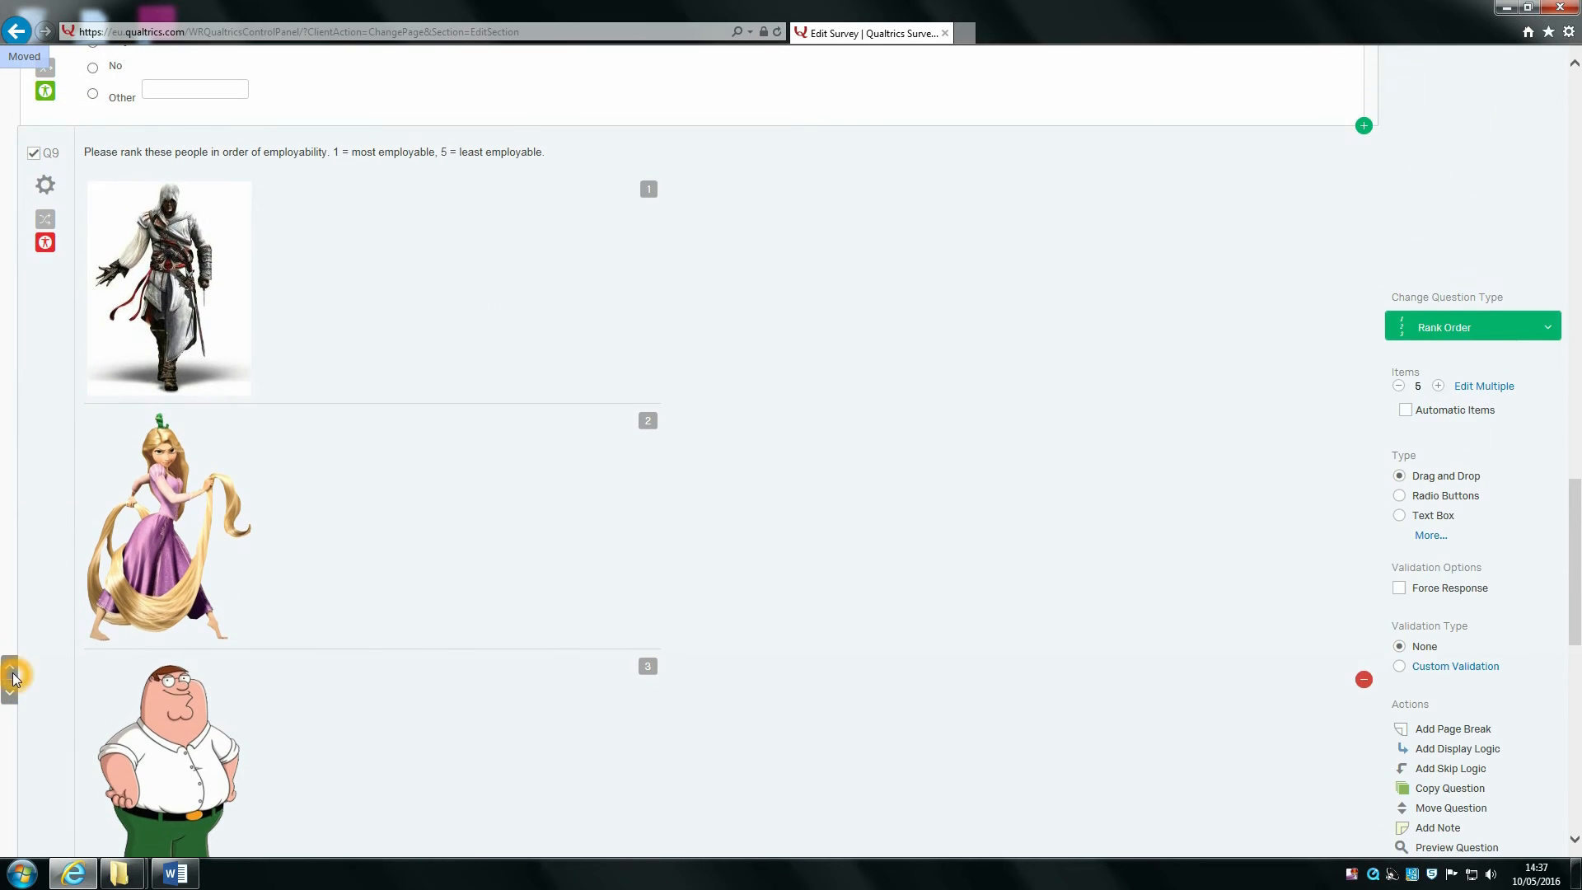
click(6, 668)
scroll(269, 664, up, 7)
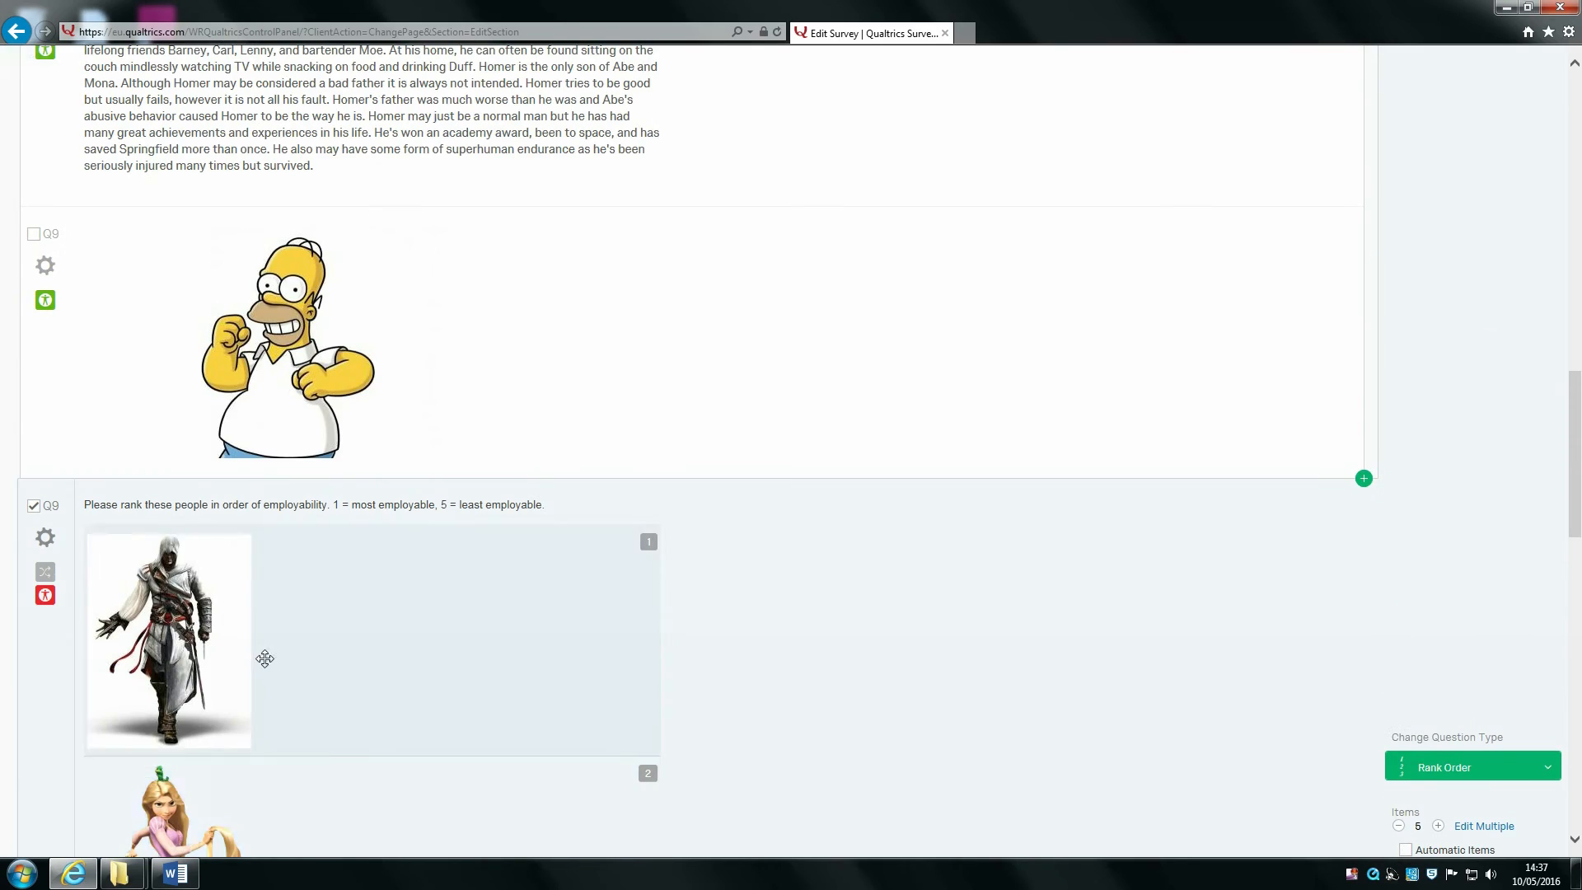
scroll(269, 665, down, 10)
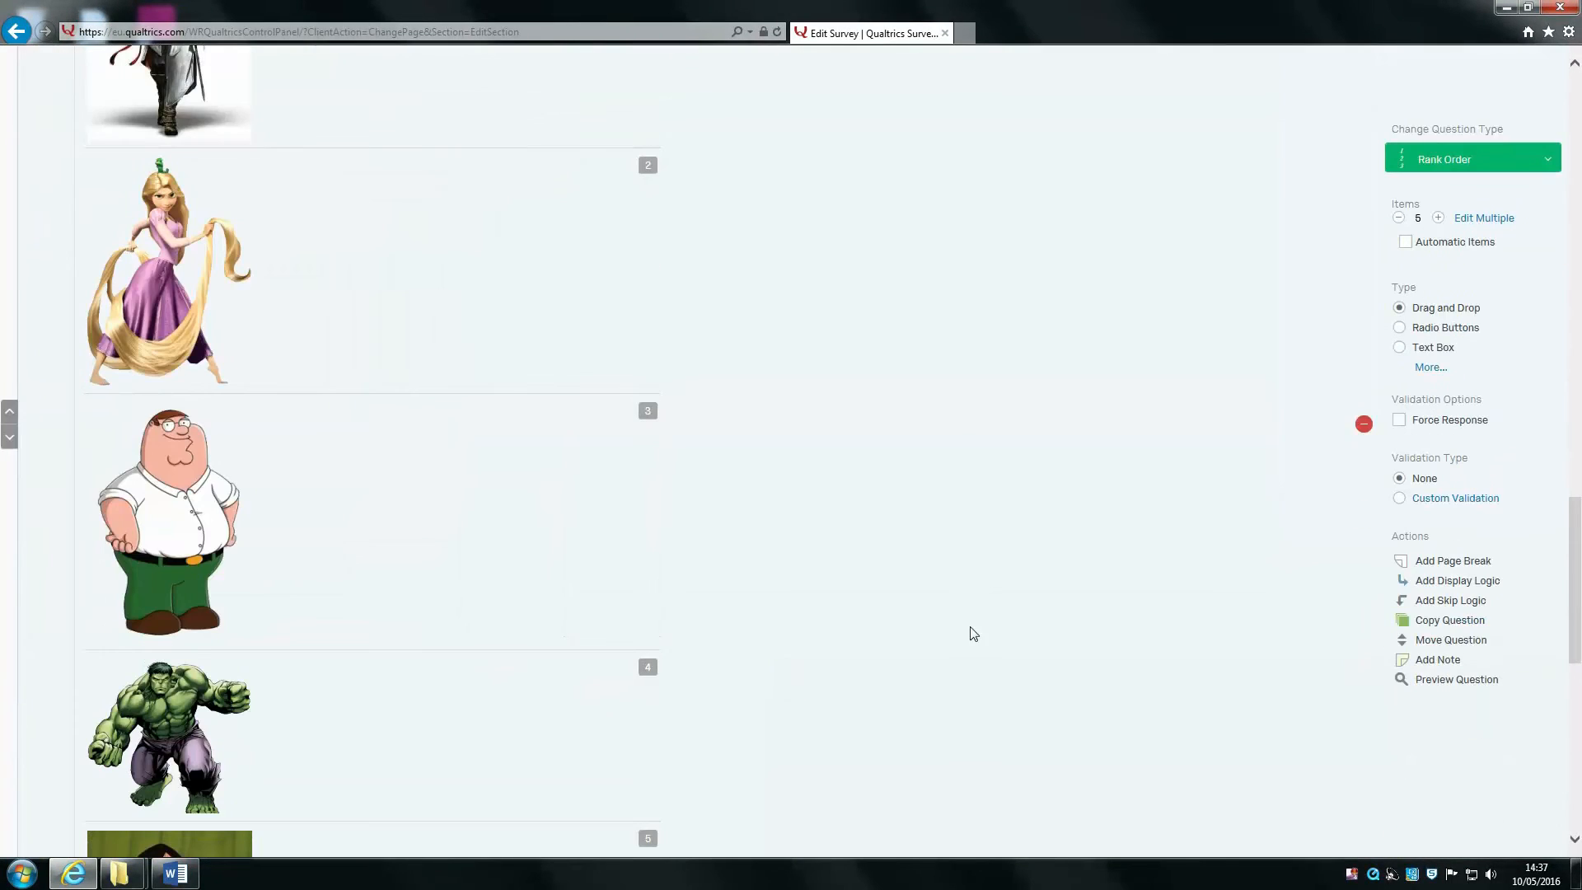
Step: Relocate the ranking question above the Homer description with Move Question
click(1437, 641)
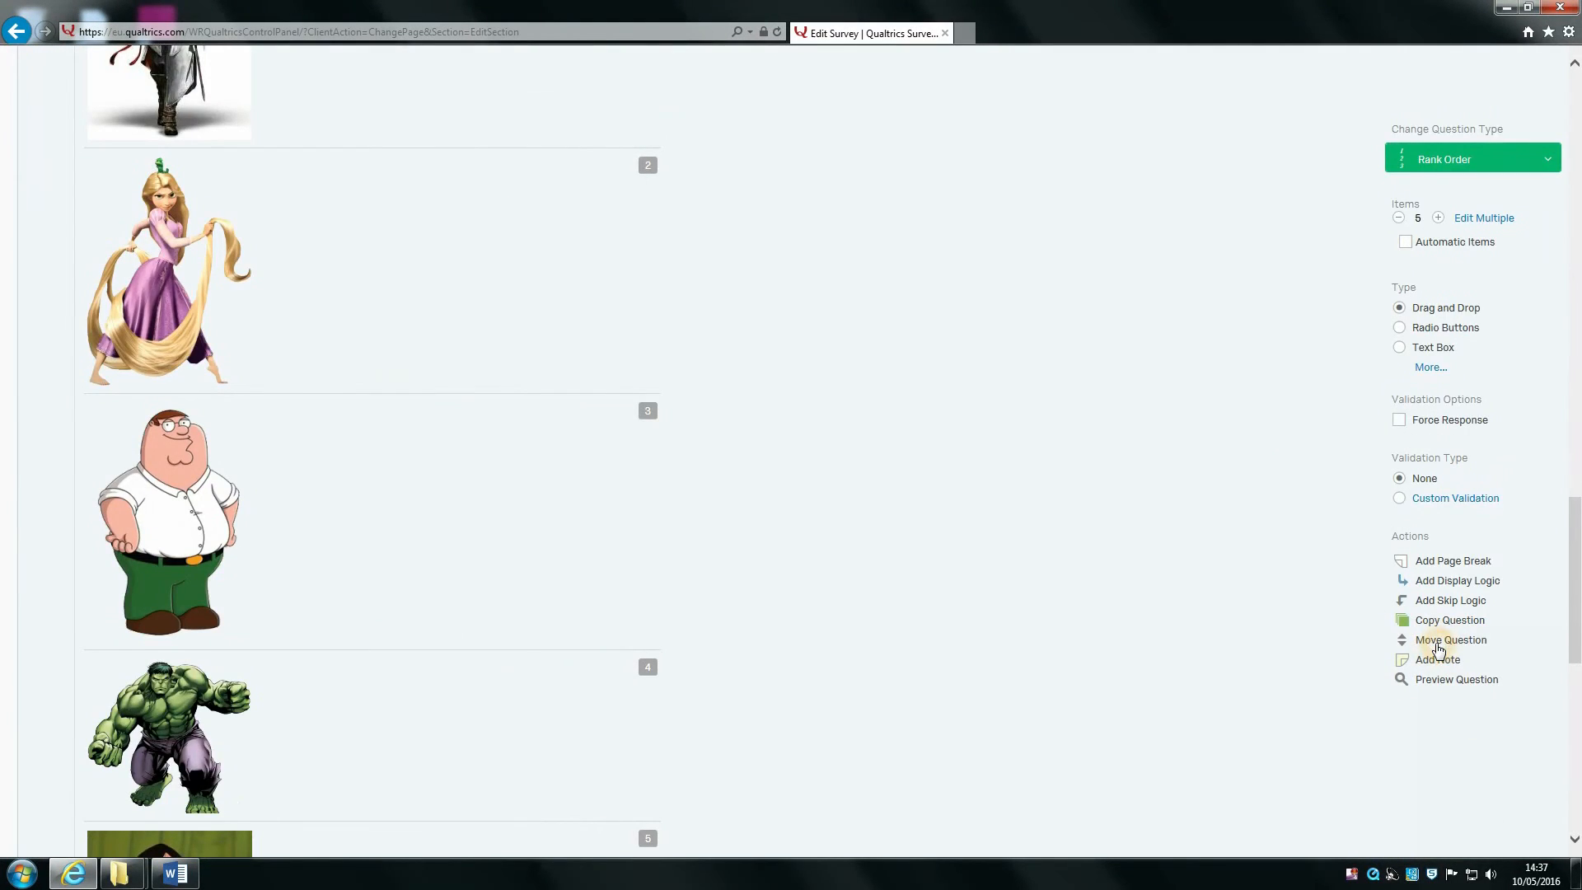
scroll(626, 311, up, 8)
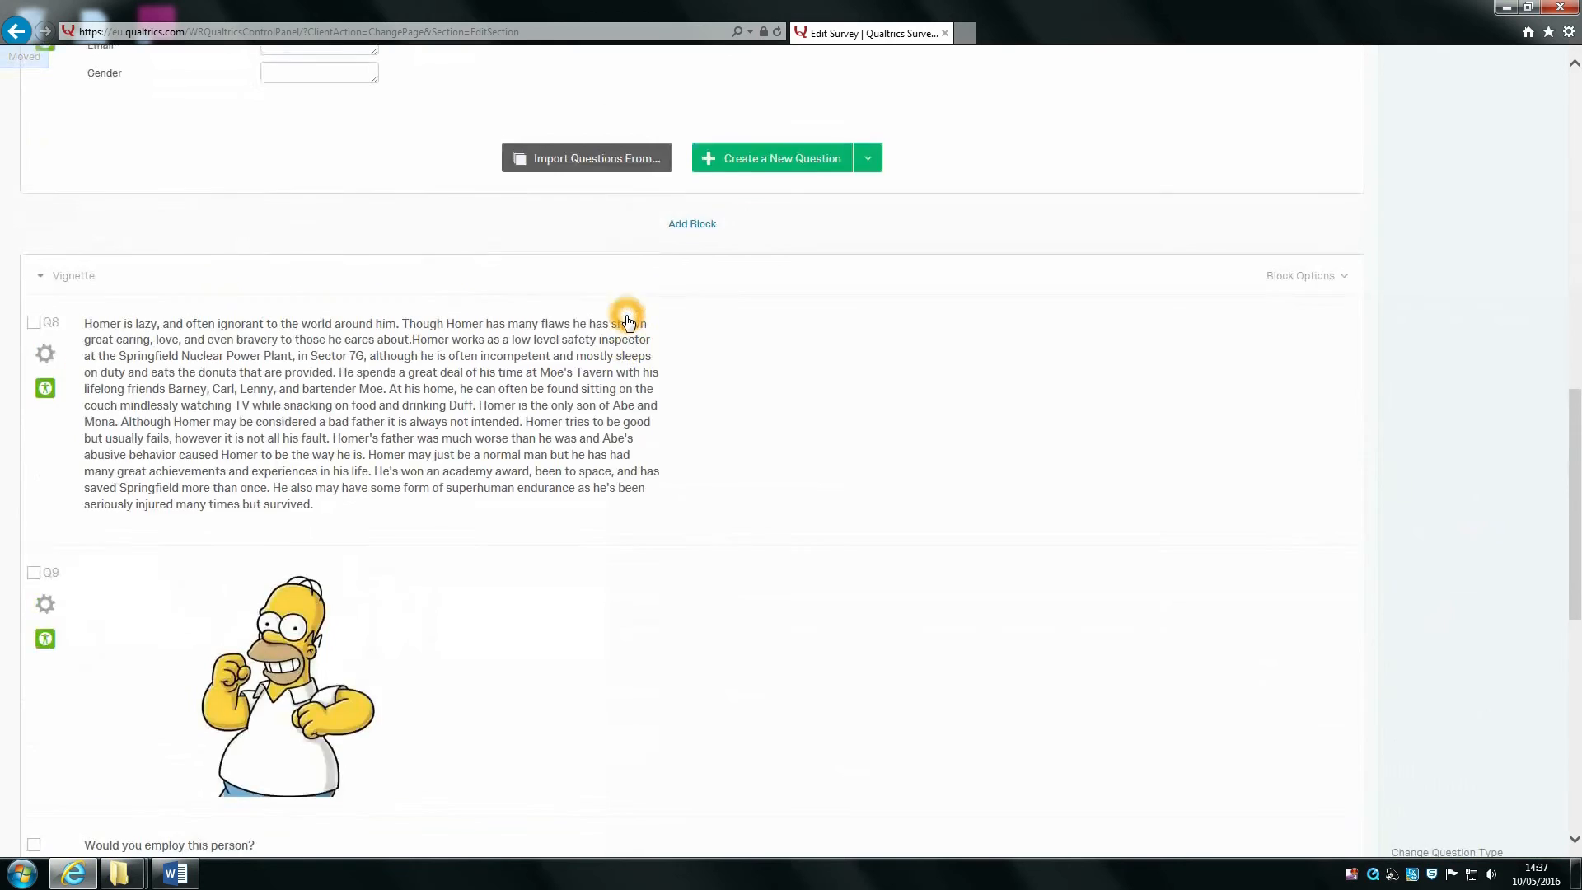
click(489, 436)
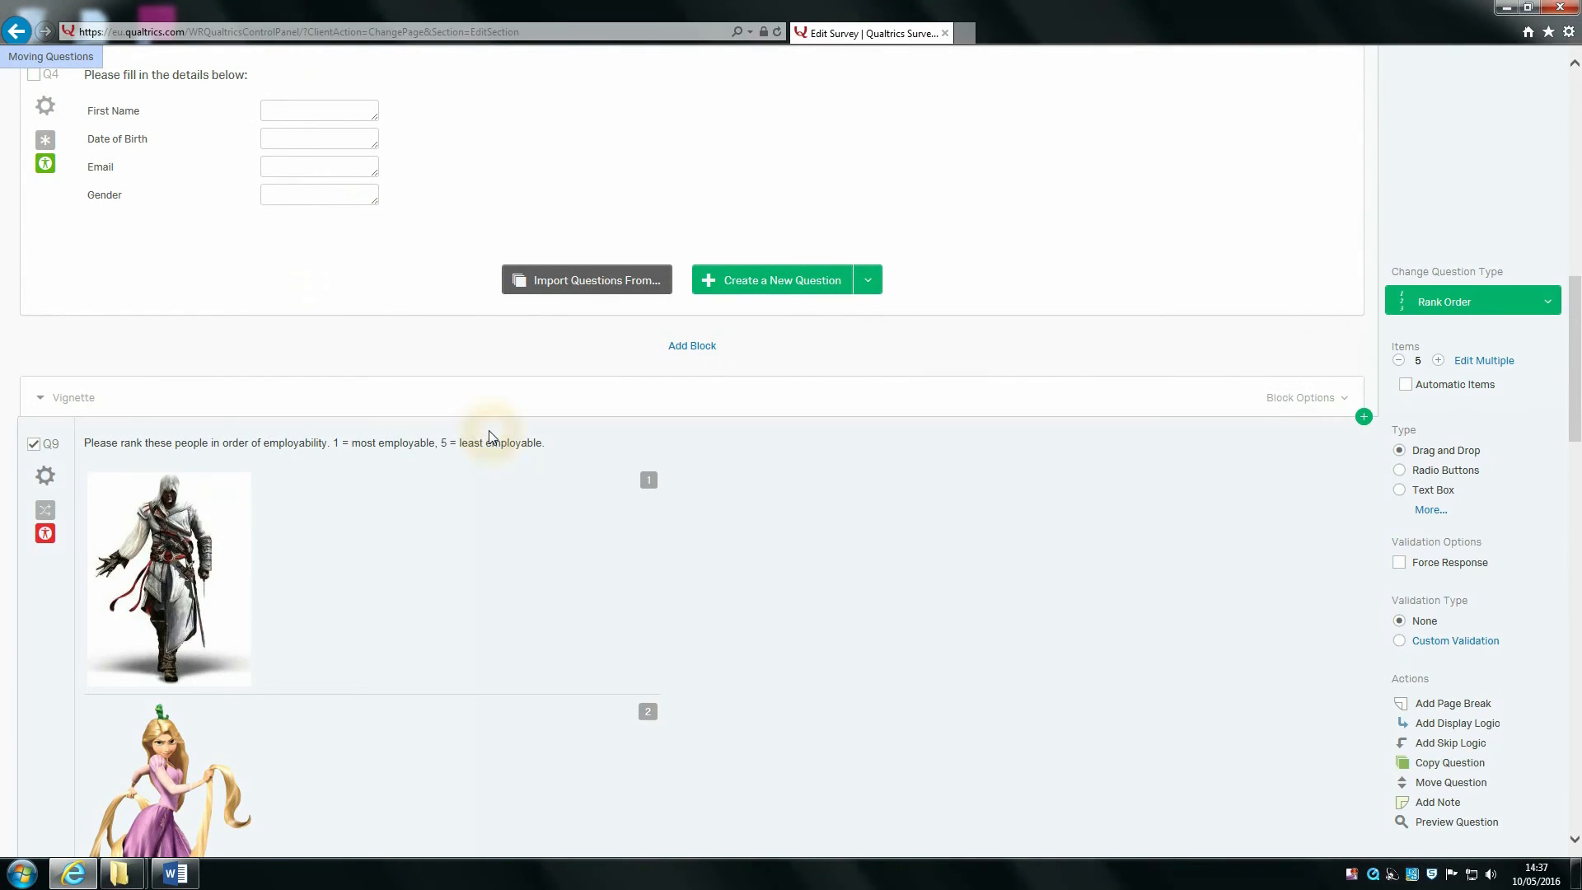
scroll(489, 435, down, 20)
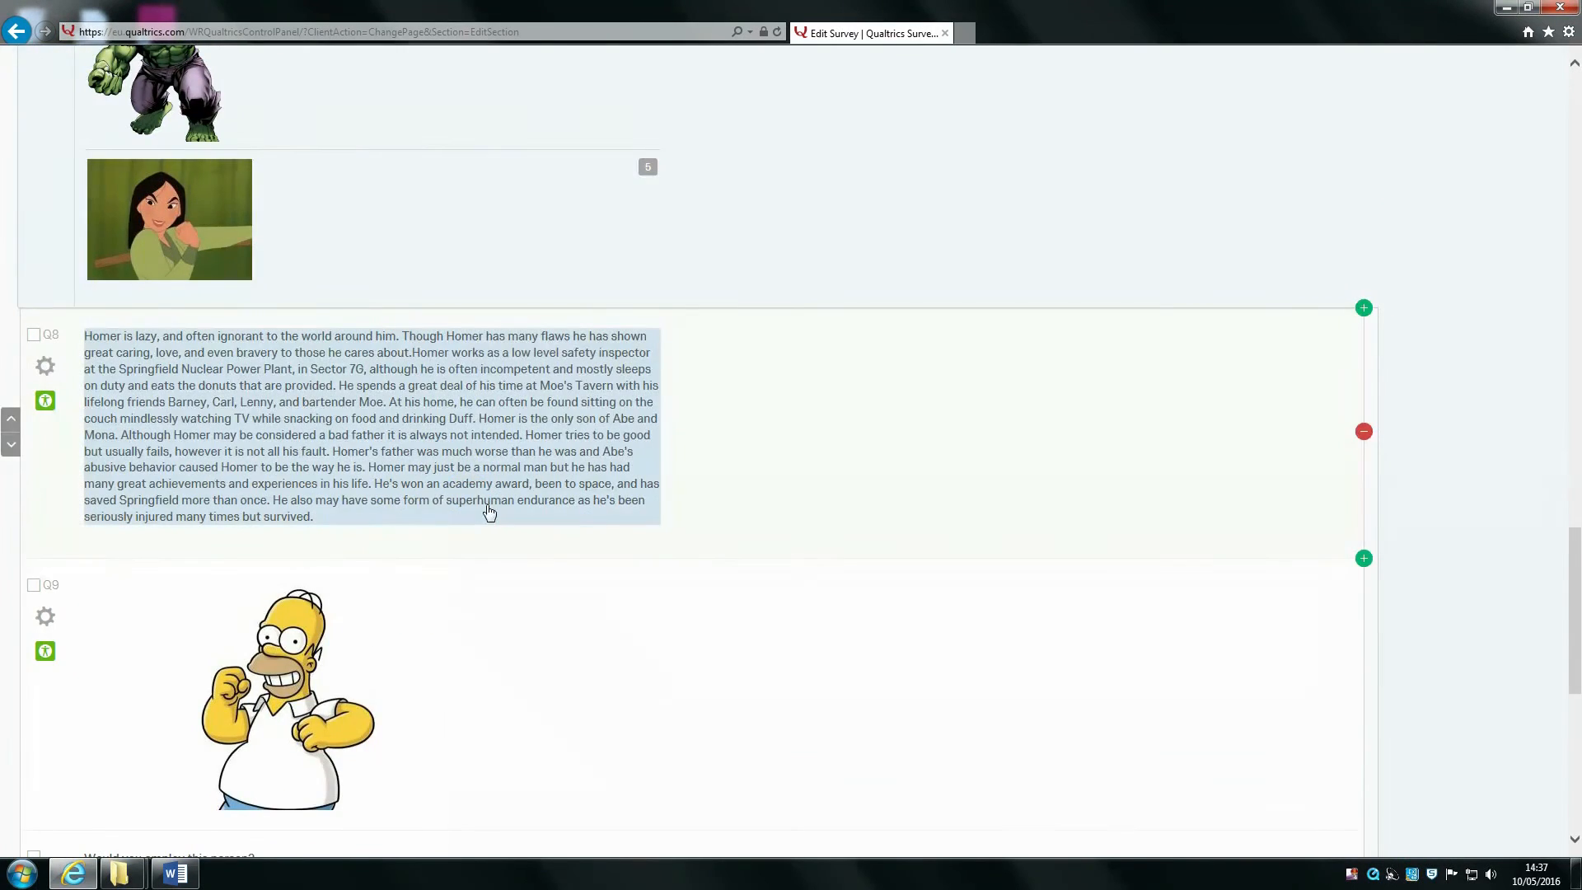
Step: Raise the page break three places so it sits between the ranking question and the Homer description
click(12, 415)
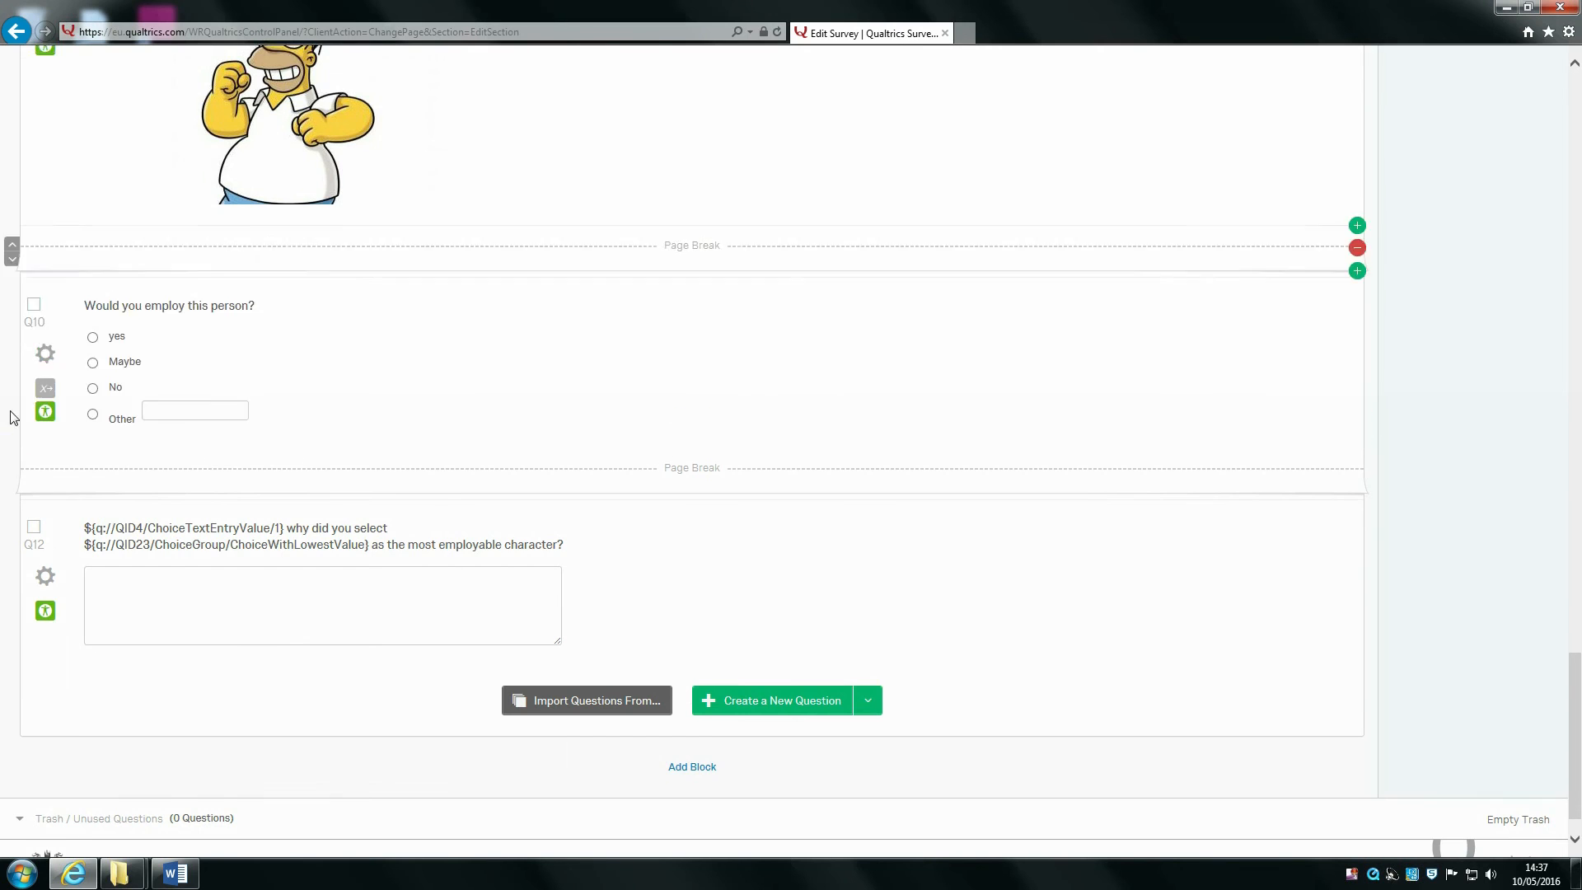
click(12, 415)
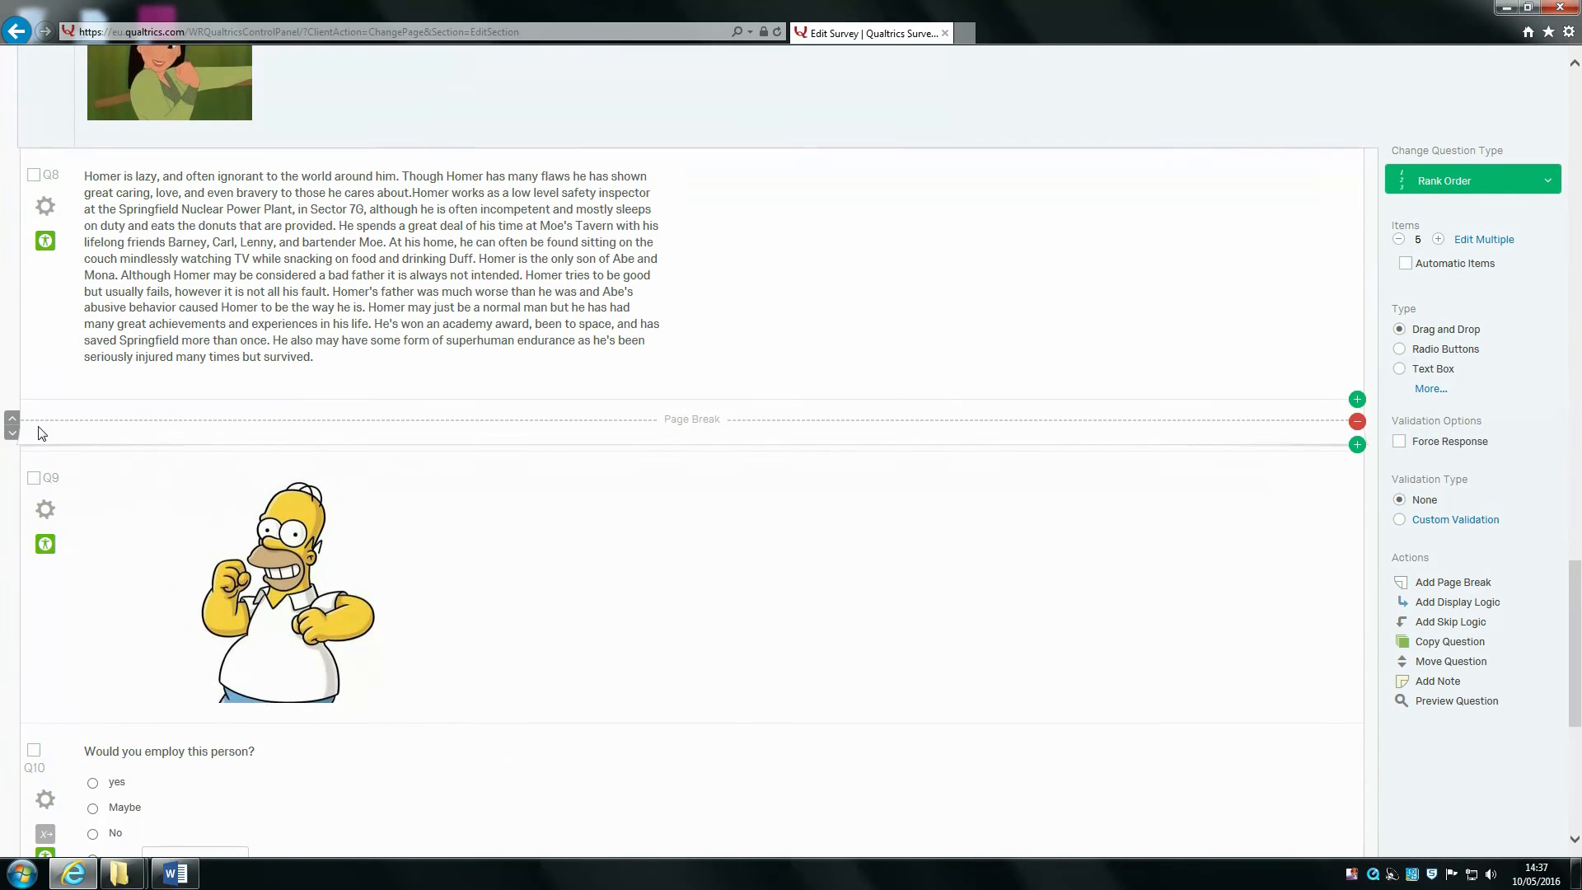
click(12, 416)
scroll(626, 412, up, 12)
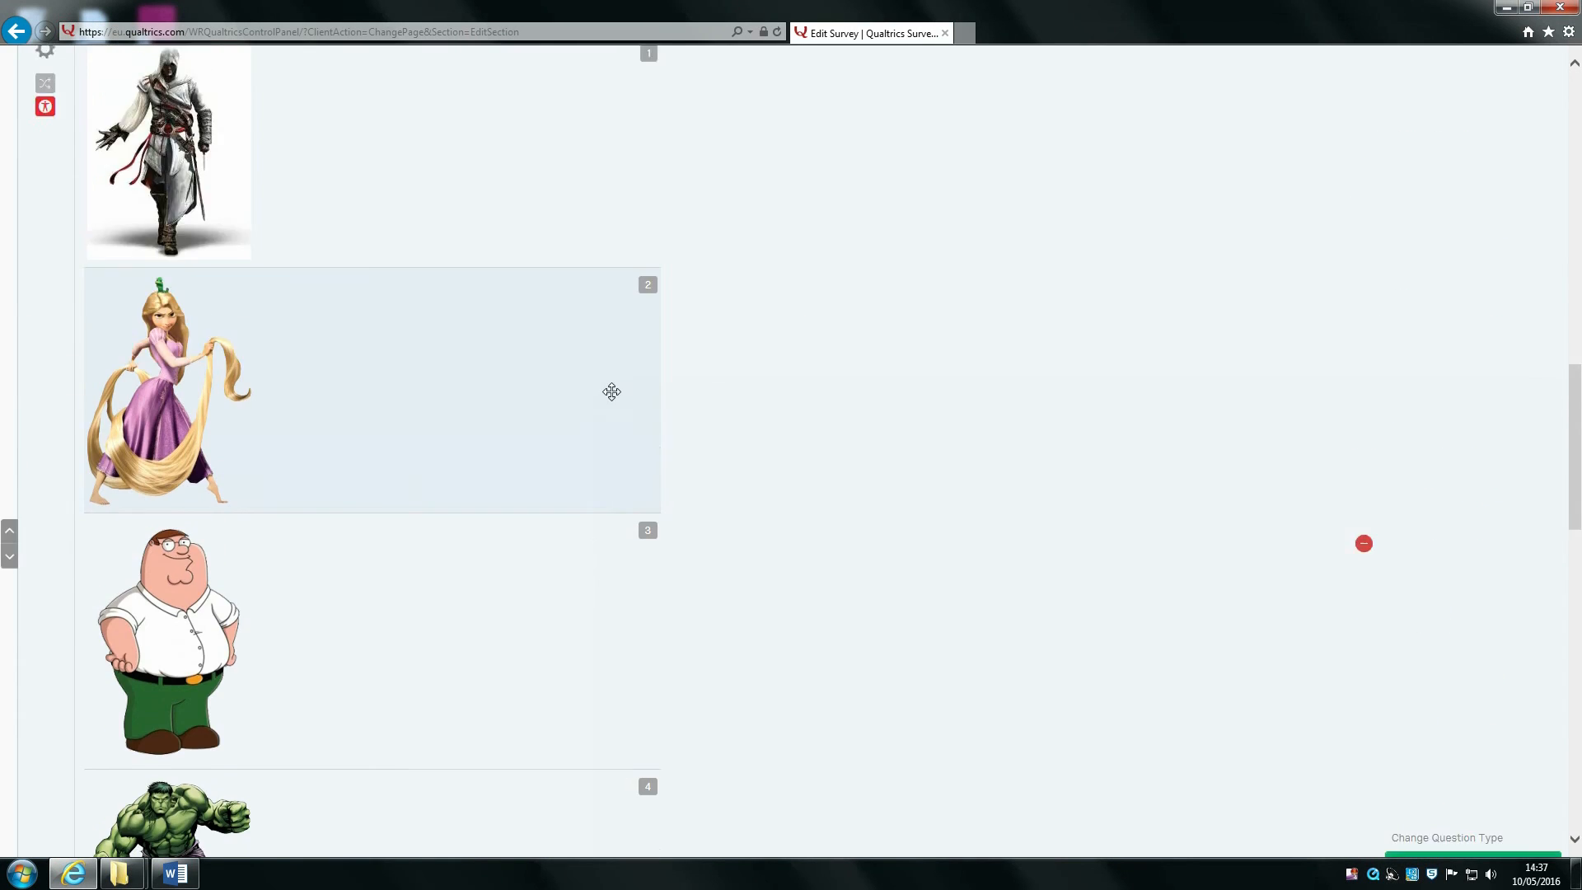
scroll(611, 392, down, 15)
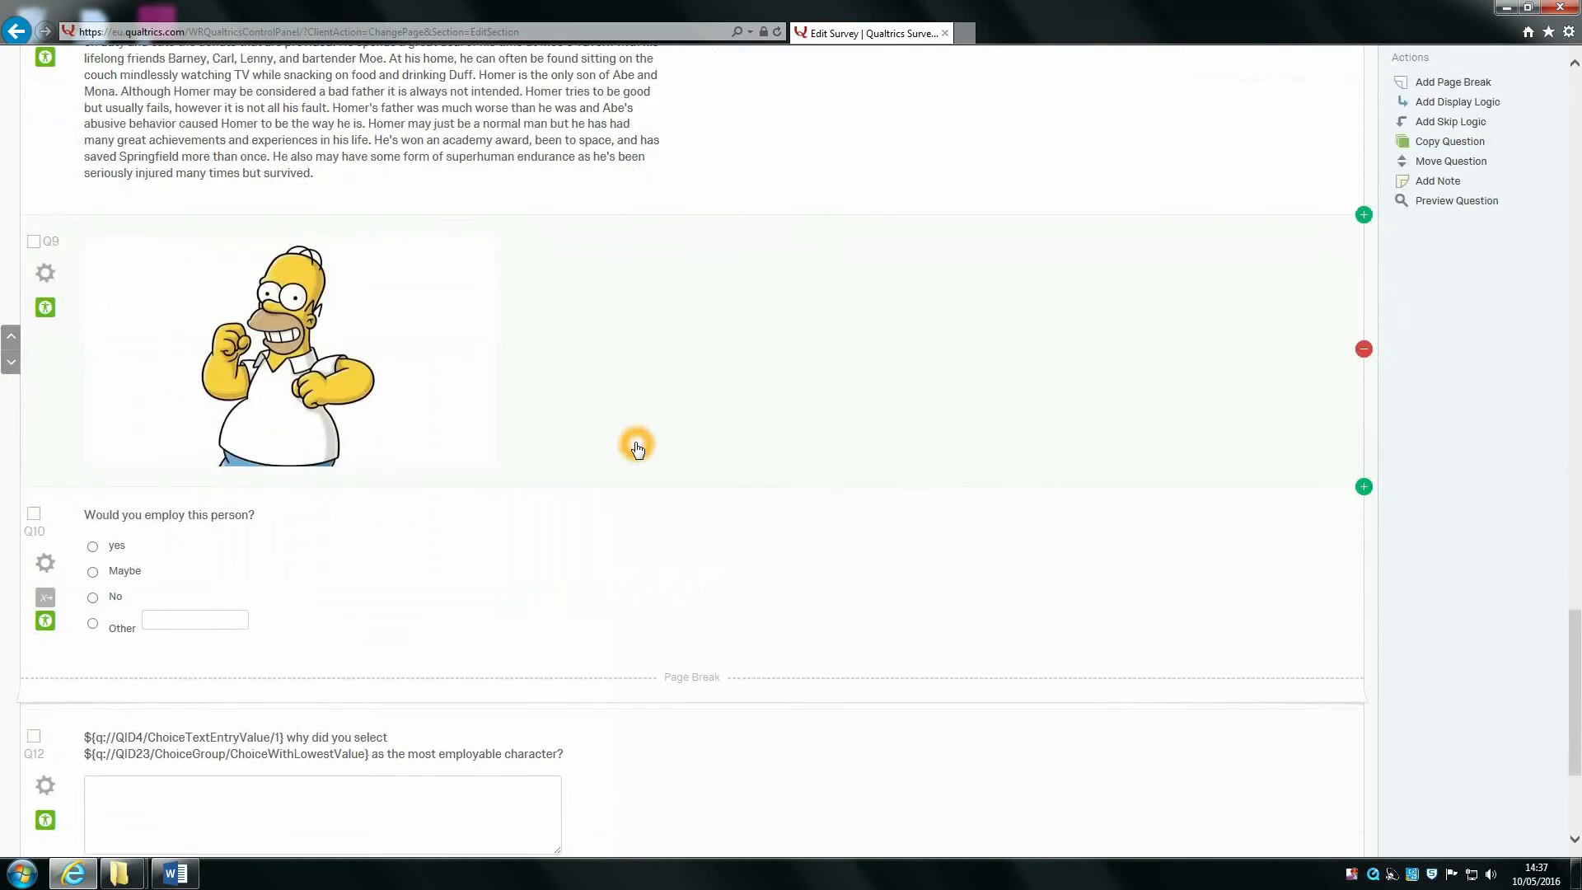
scroll(746, 477, up, 15)
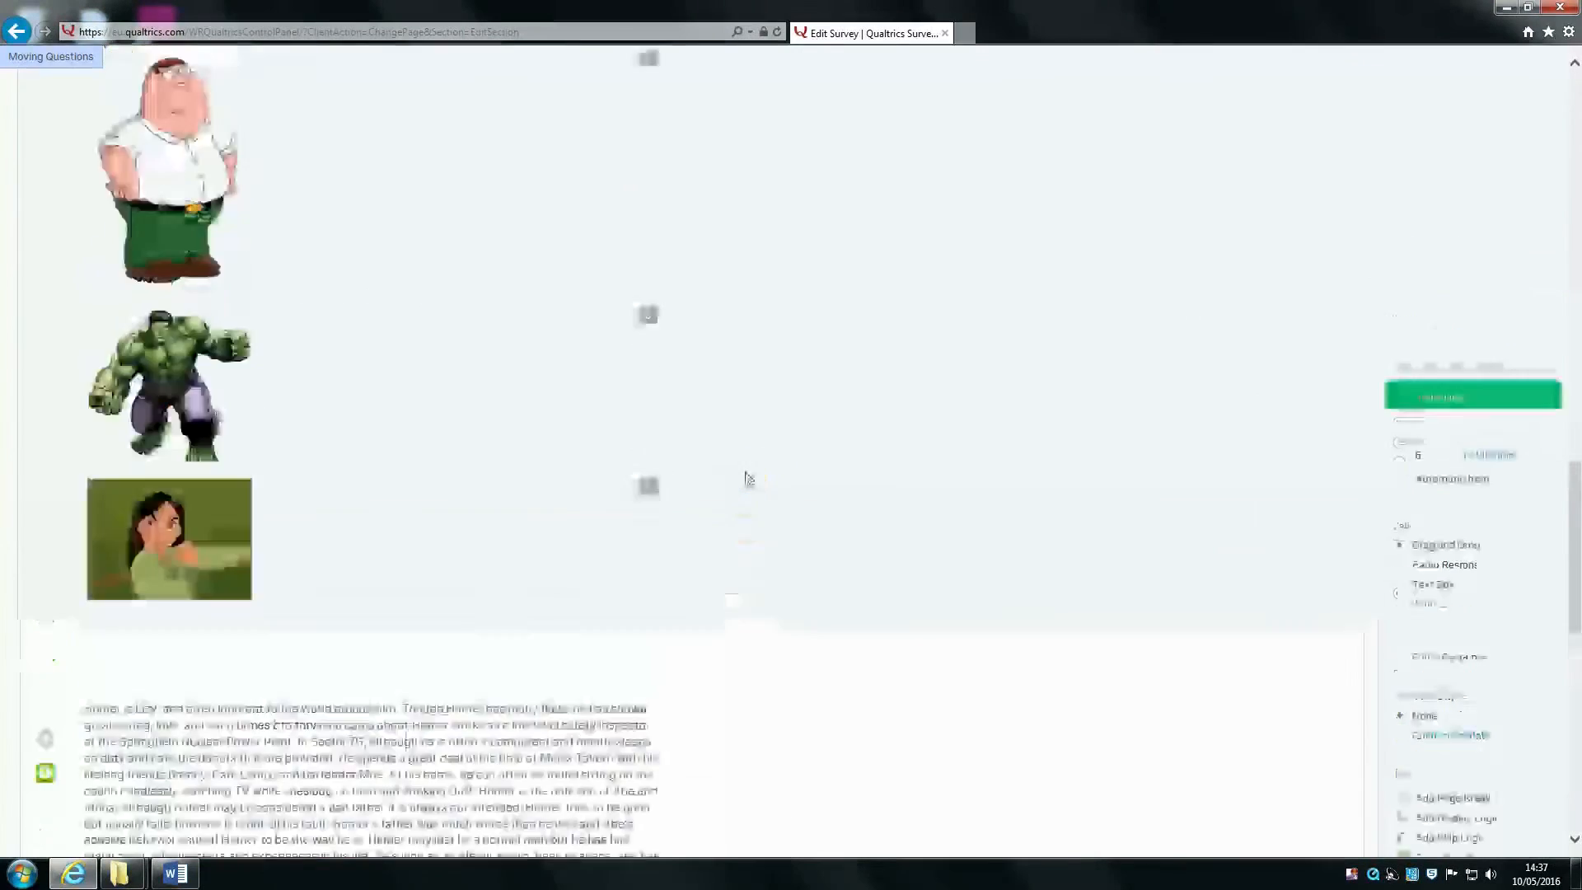
scroll(748, 478, up, 1)
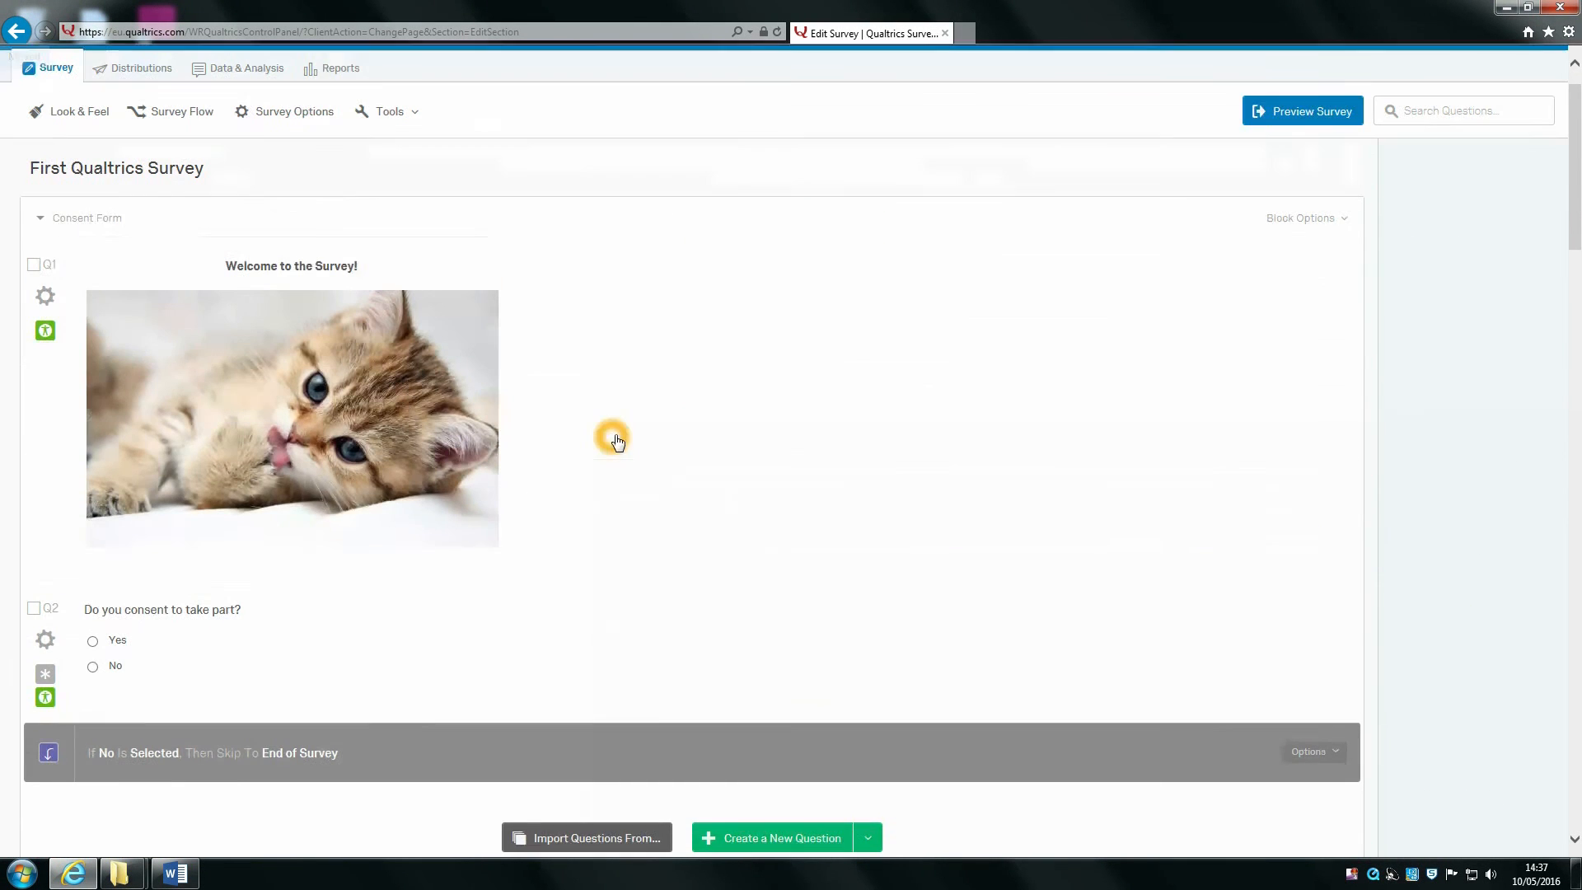
scroll(611, 436, up, 8)
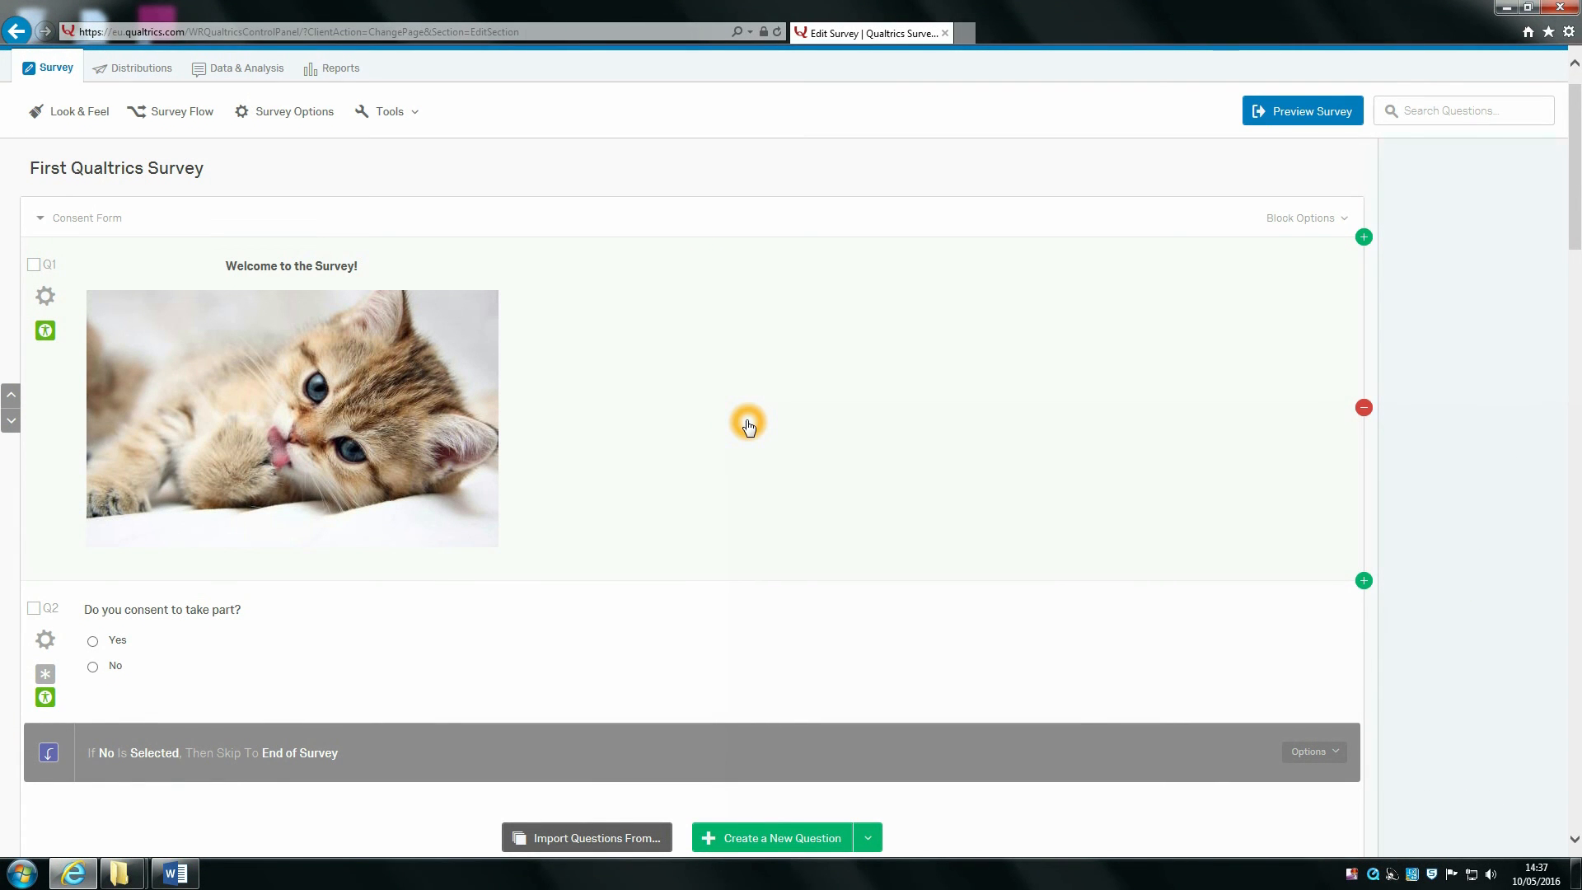
scroll(1384, 294, up, 1)
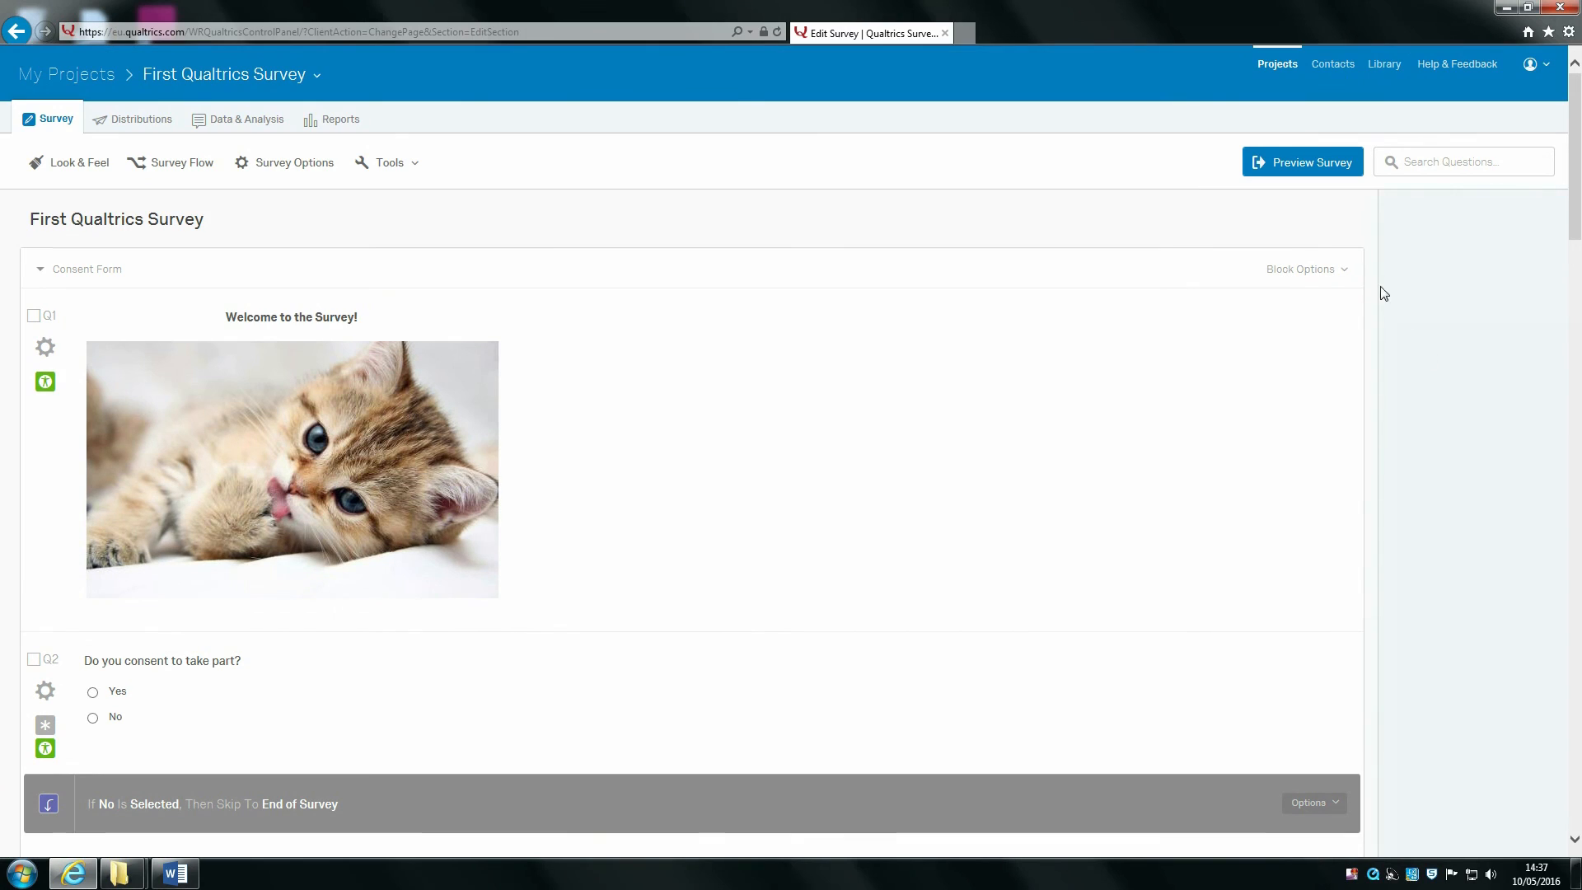